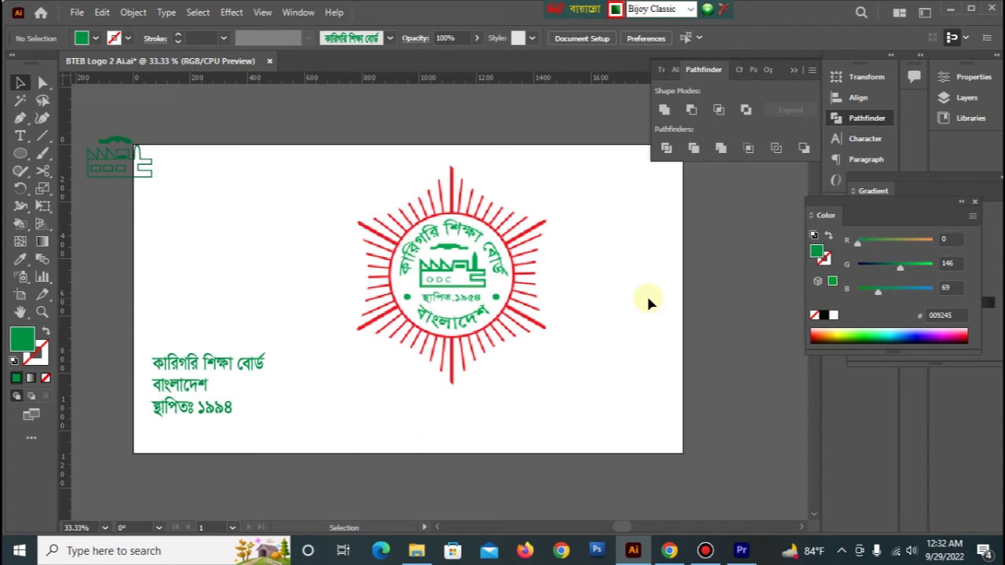
Move the reference logo image off the artboard to its right side
mouse_move(346, 226)
left_mouse_down()
mouse_move(257, 230)
mouse_move(363, 233)
left_mouse_up()
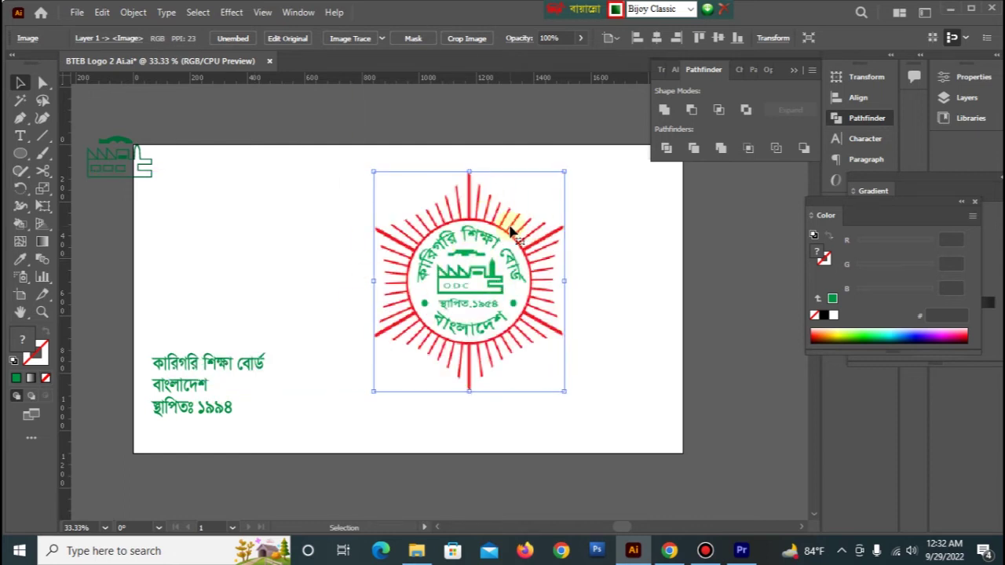
left_click_drag(498, 244, 763, 287)
left_click(740, 464)
Draw a circle in the middle of the artboard with no fill and a 1 pt black stroke
left_click(21, 154)
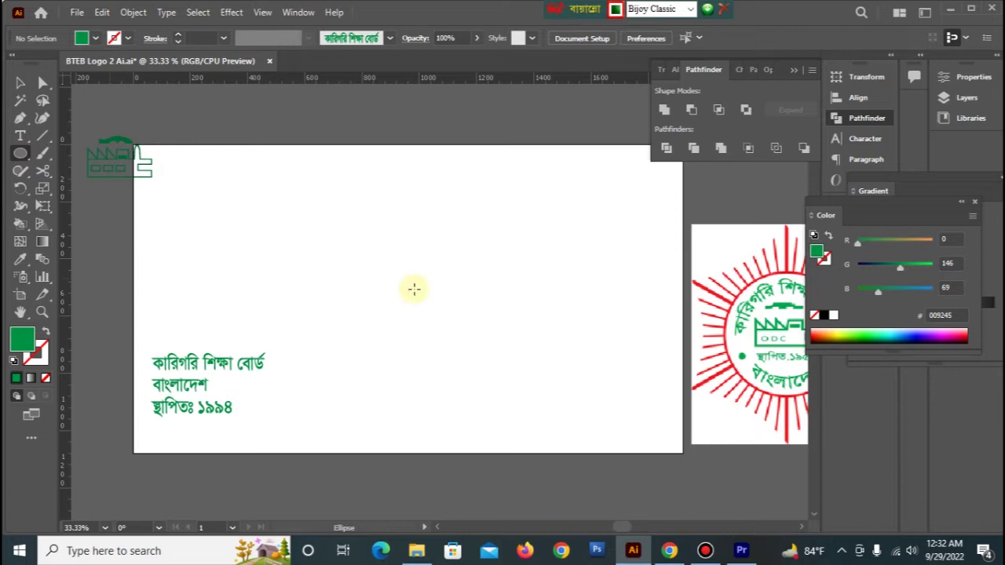
mouse_move(407, 297)
left_mouse_down()
mouse_move(476, 379)
mouse_move(458, 370)
mouse_move(465, 375)
left_mouse_up()
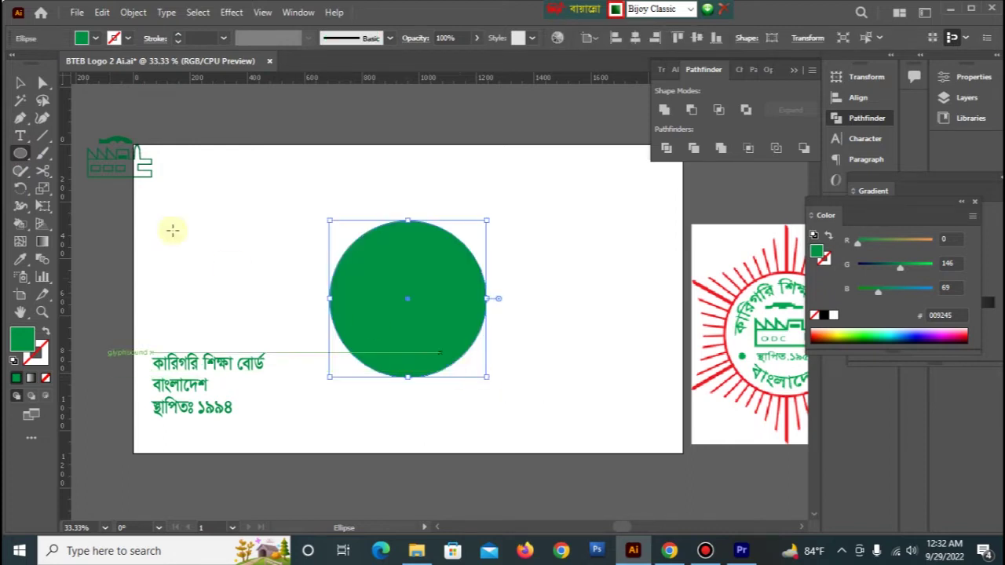
left_click(47, 336)
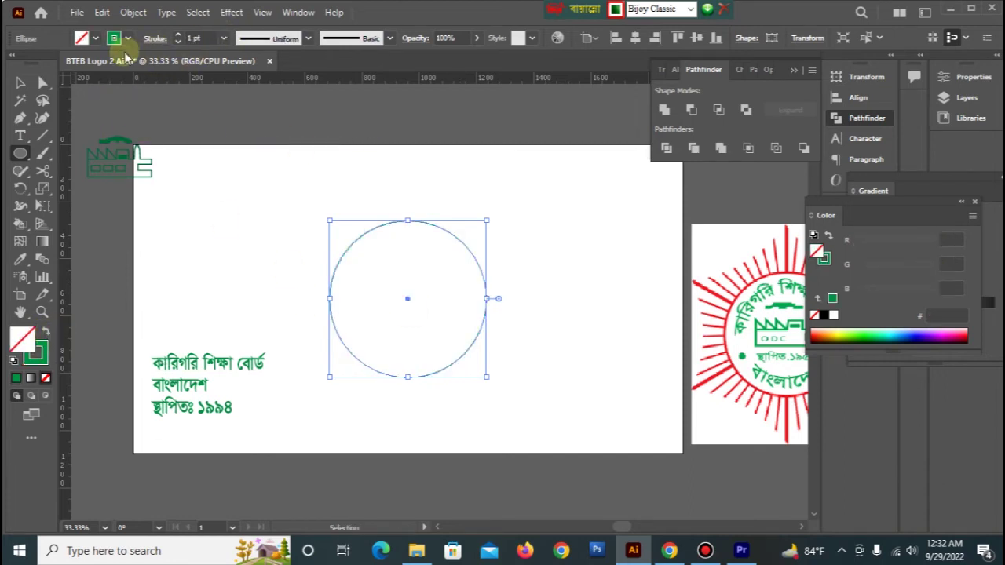
left_click(127, 38)
left_click(31, 64)
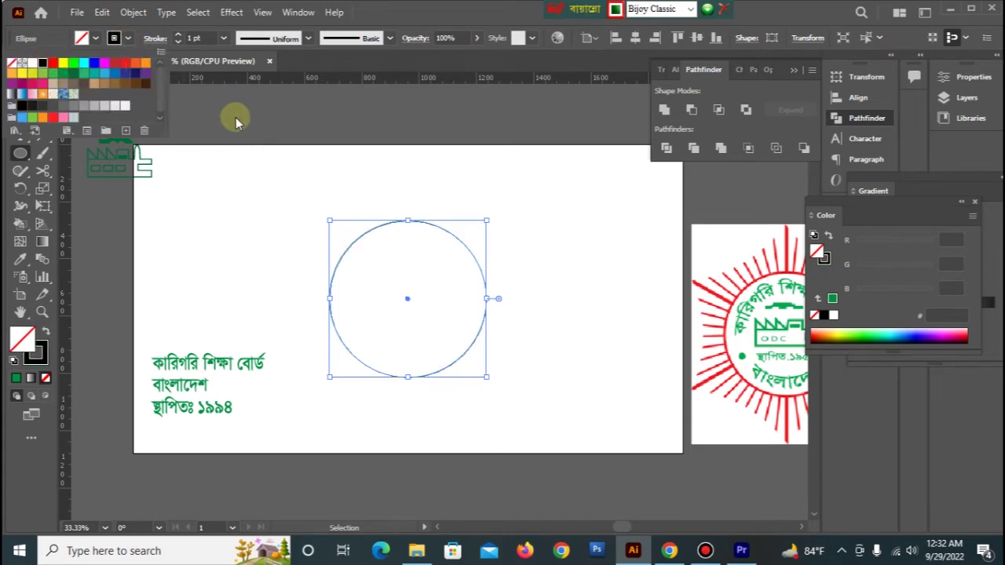
left_click(236, 116)
left_click(20, 83)
left_click(431, 146)
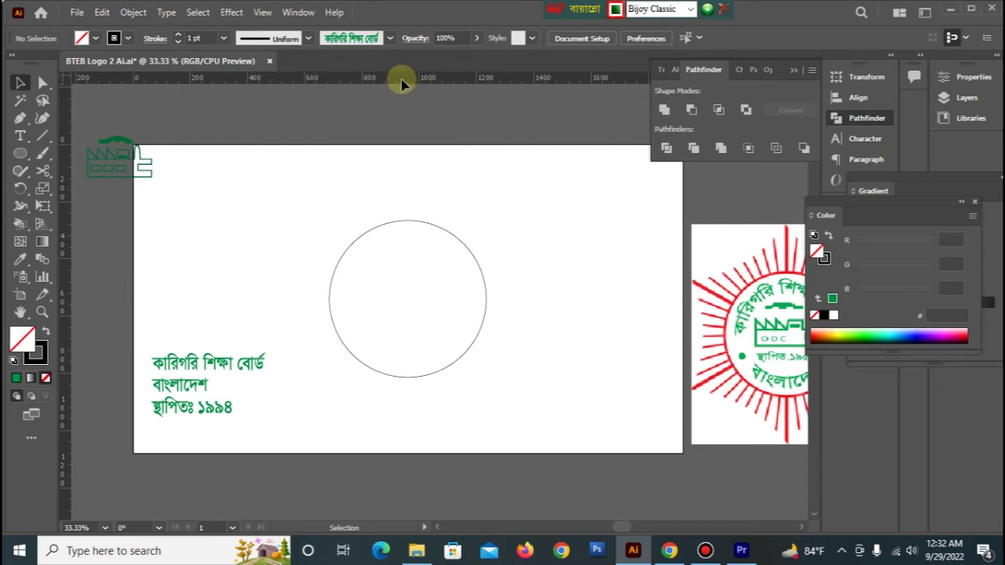
Add a horizontal and a vertical guide through the circle and align their centers with the circle's center
left_click_drag(400, 82, 390, 302)
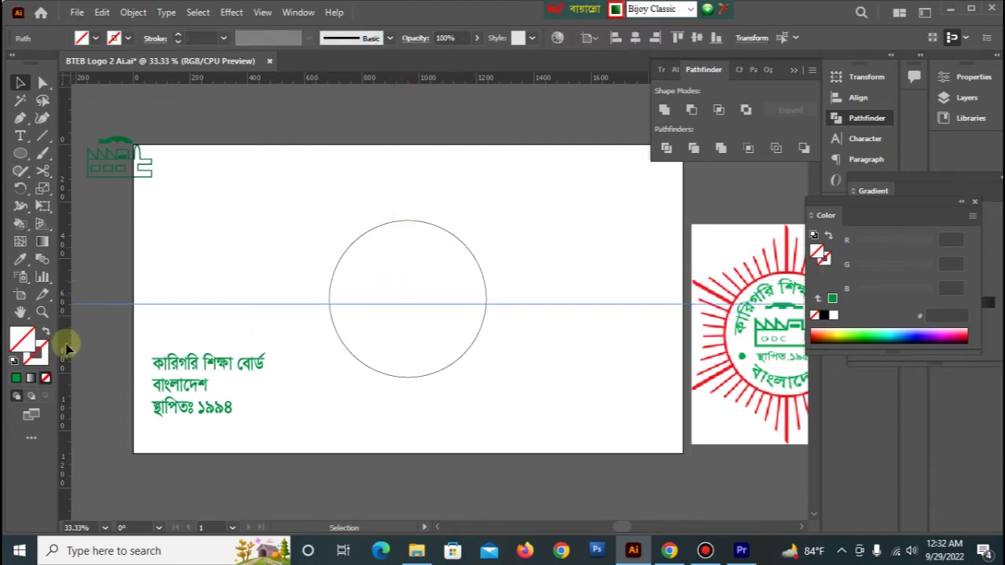
left_click_drag(63, 346, 409, 391)
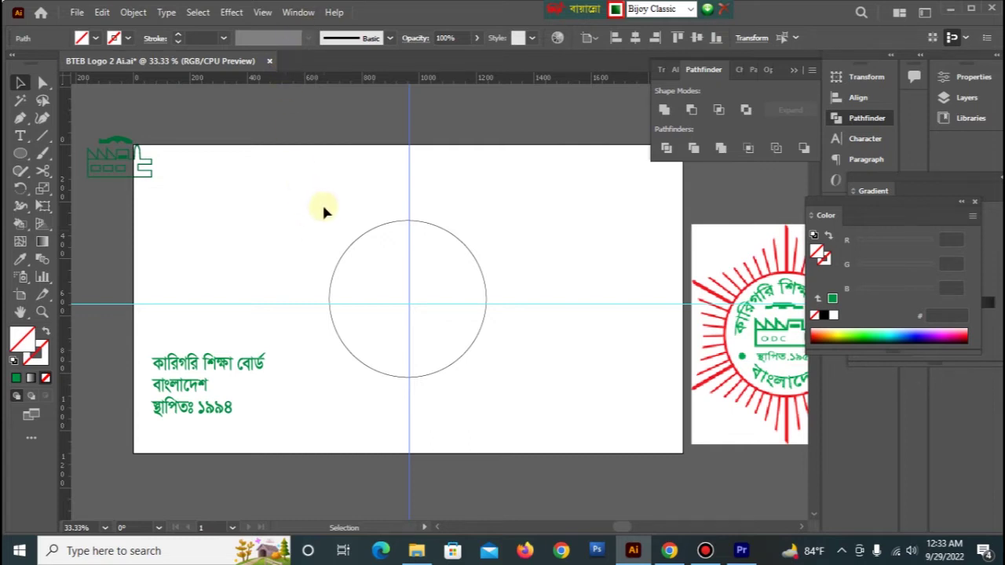
left_click_drag(322, 203, 512, 363)
left_click(850, 98)
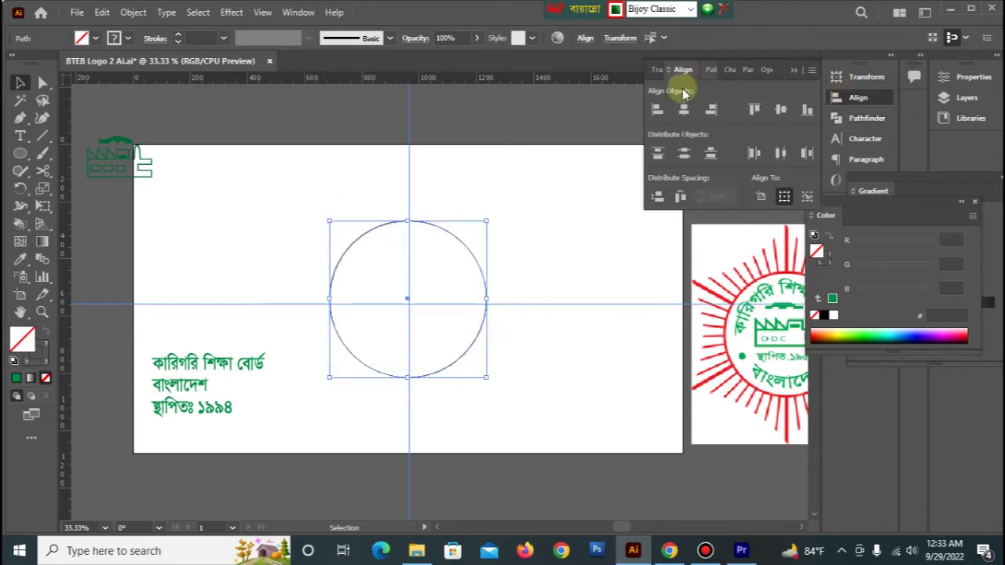
left_click(777, 112)
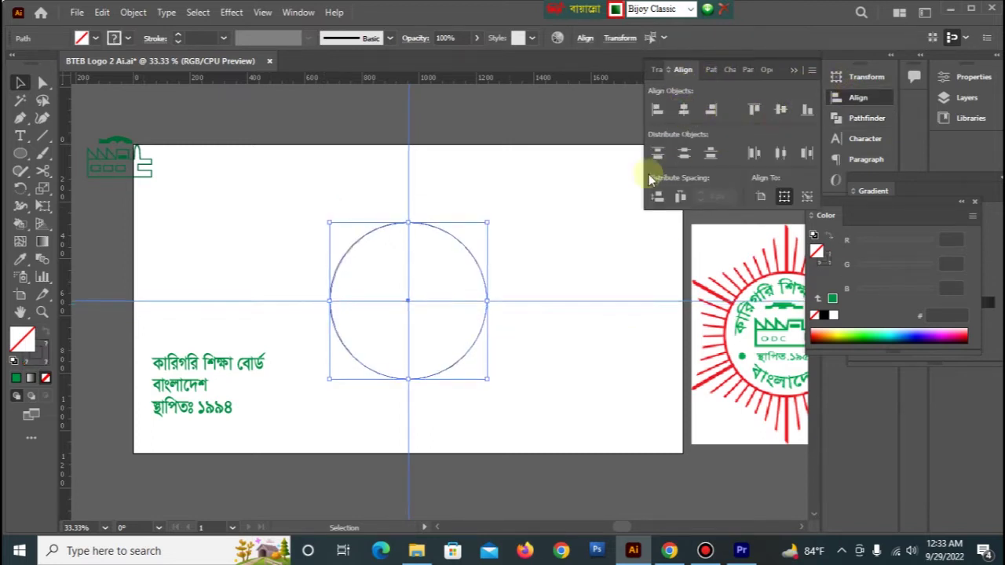
left_click(571, 195)
Bring the reference logo closer and draw a vertical line from the circle's top point up along the guide to above the artboard
left_click_drag(750, 271, 646, 258)
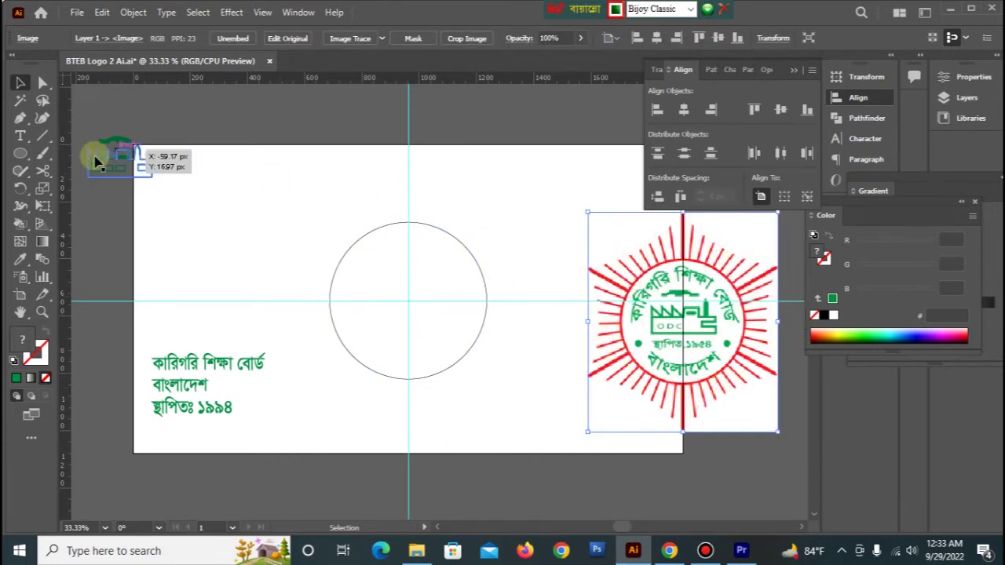
left_click(19, 119)
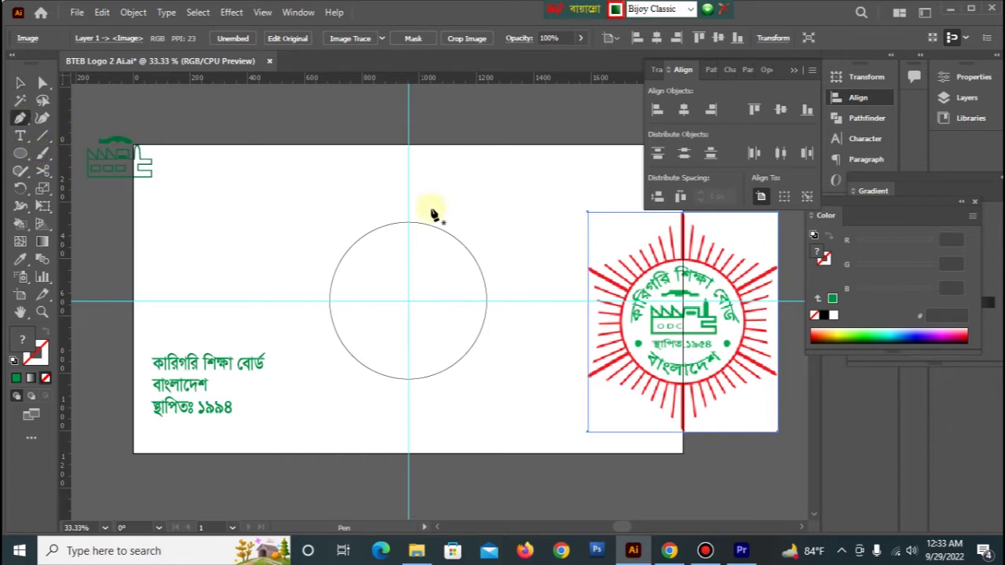
left_click(407, 224)
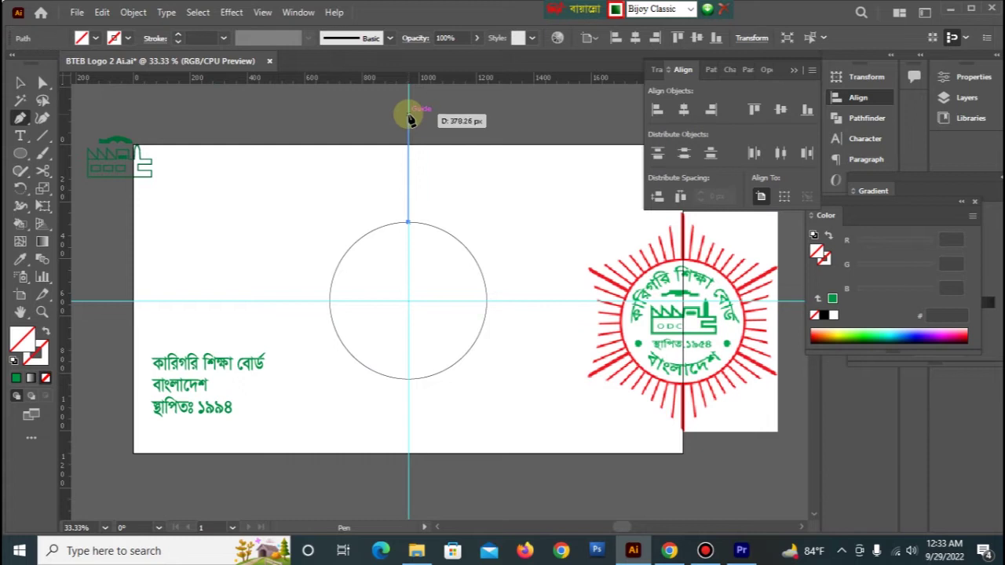
left_click(408, 110)
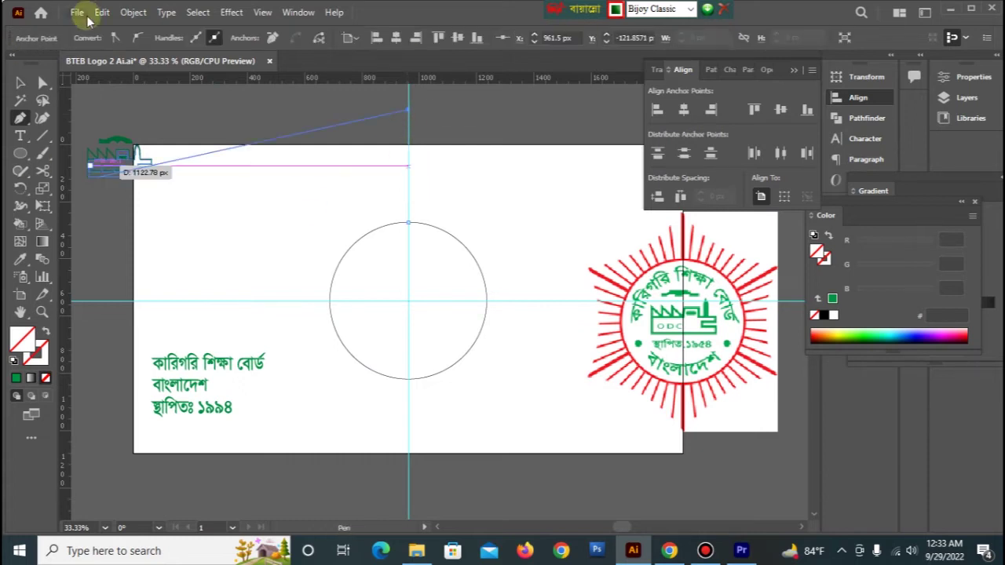
left_click(19, 84)
left_click(348, 183)
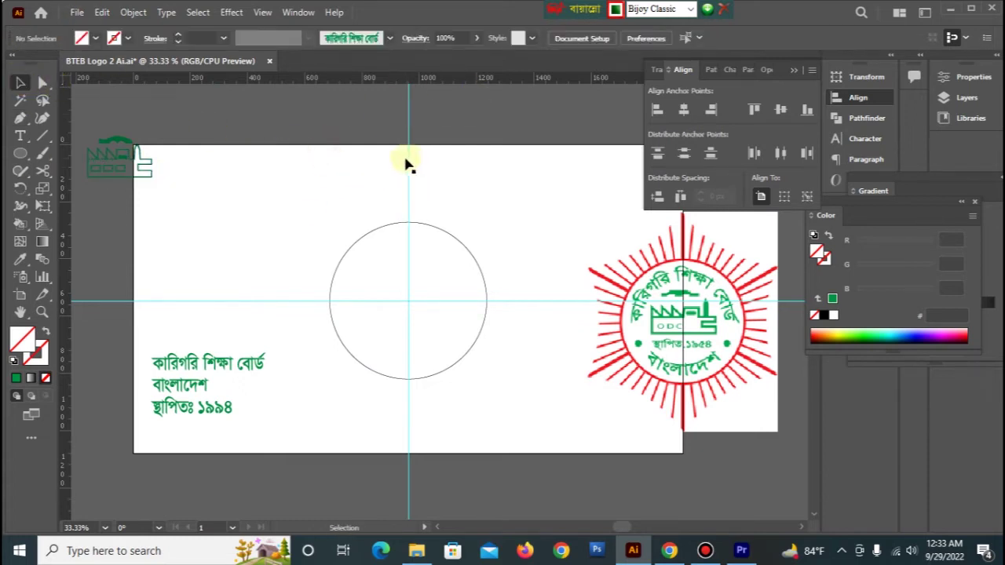
Give the vertical line a 1 pt black stroke
left_click(408, 161)
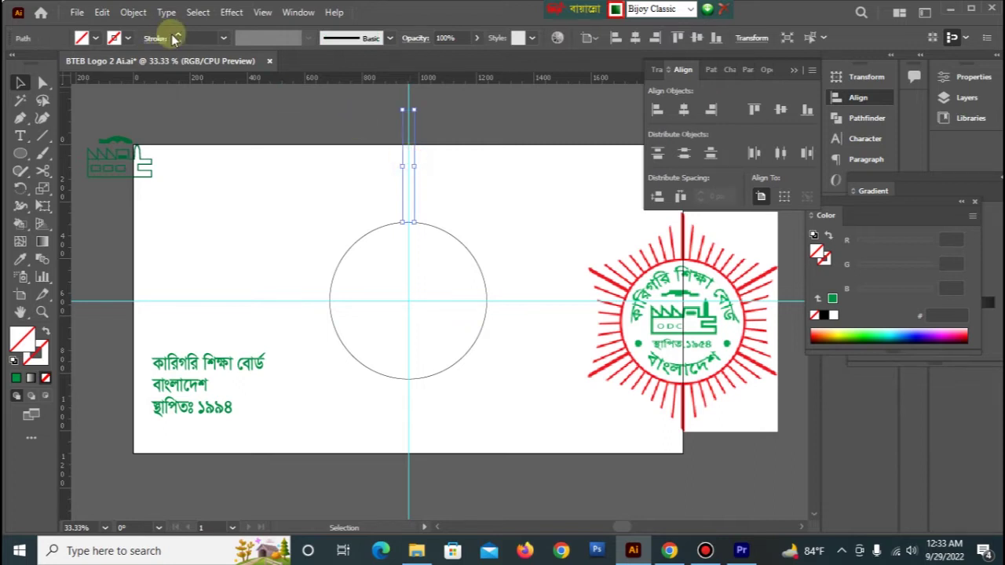
left_click(179, 35)
left_click(178, 36)
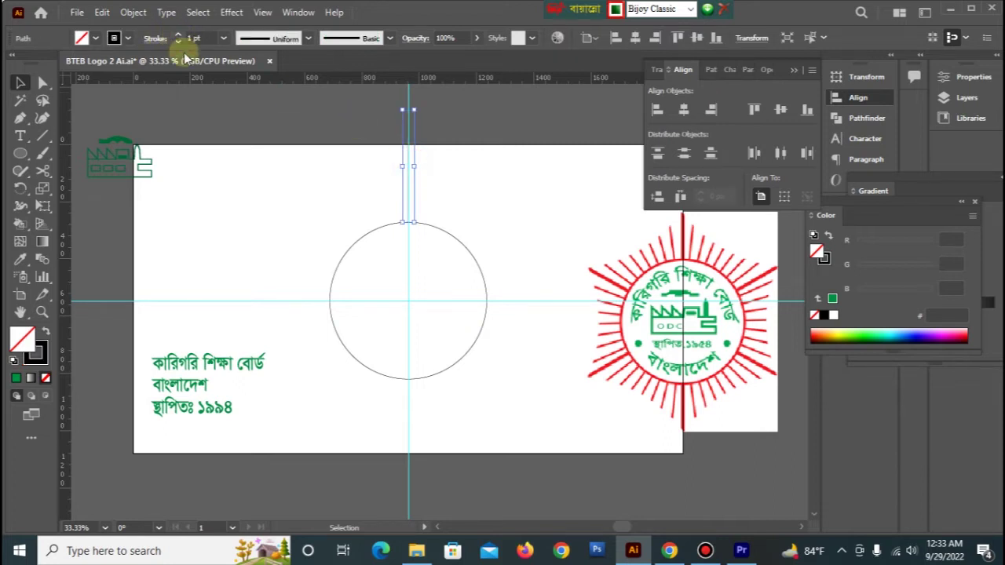
left_click(361, 181)
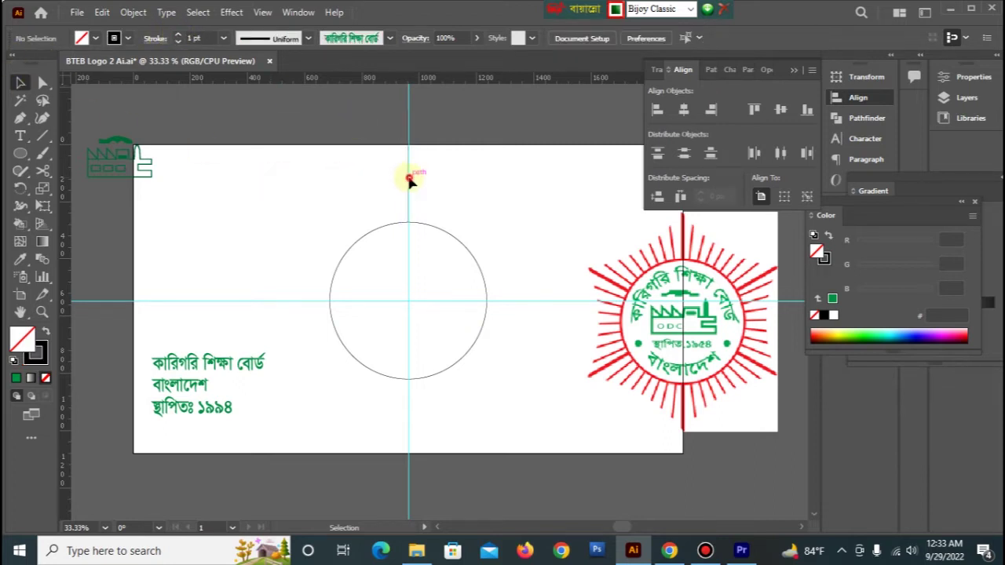
Make a copy of the vertical line rotated 6° about the intersection of the two guides
left_click(409, 180)
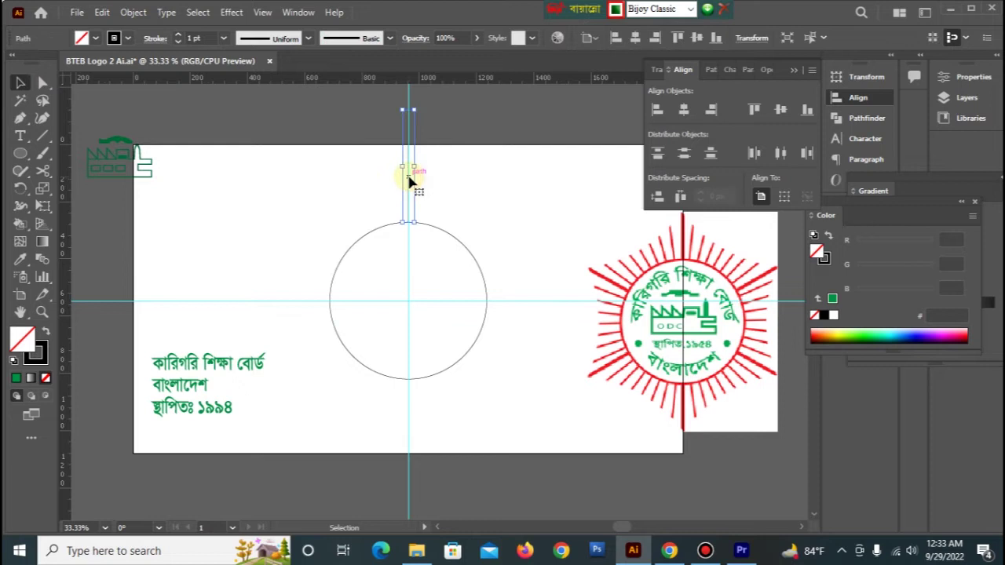
left_click(21, 190)
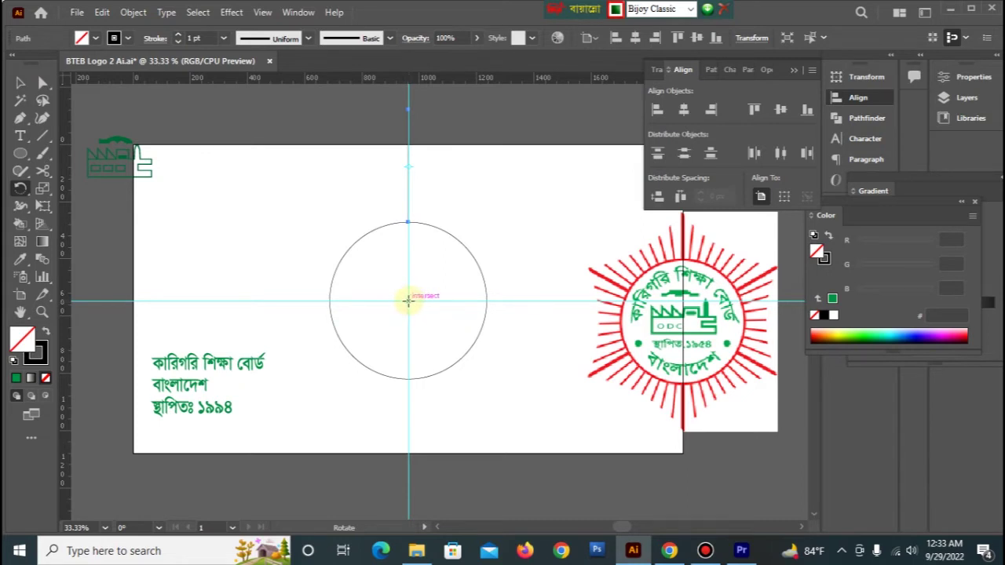
left_click(409, 301, "alt")
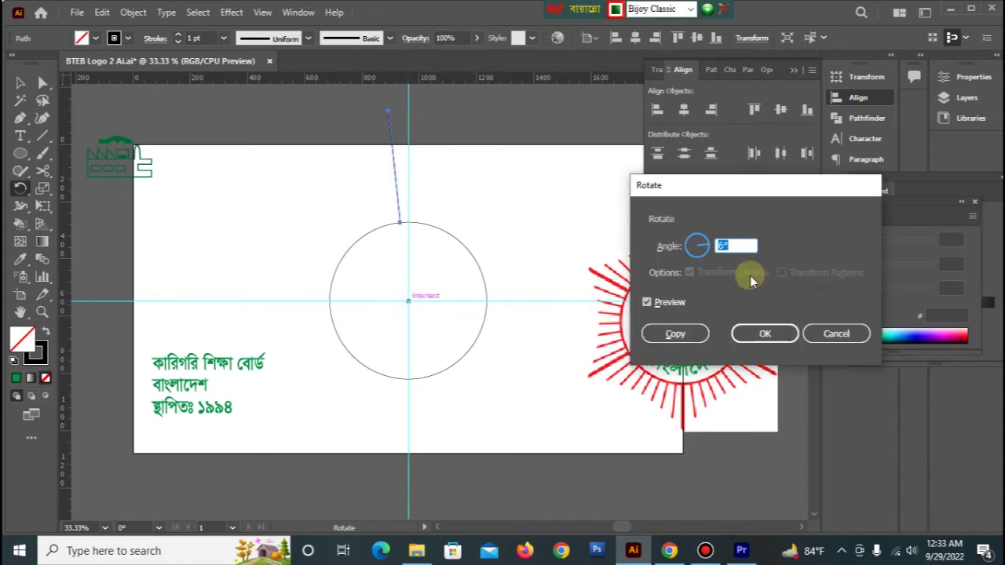
left_click(677, 335)
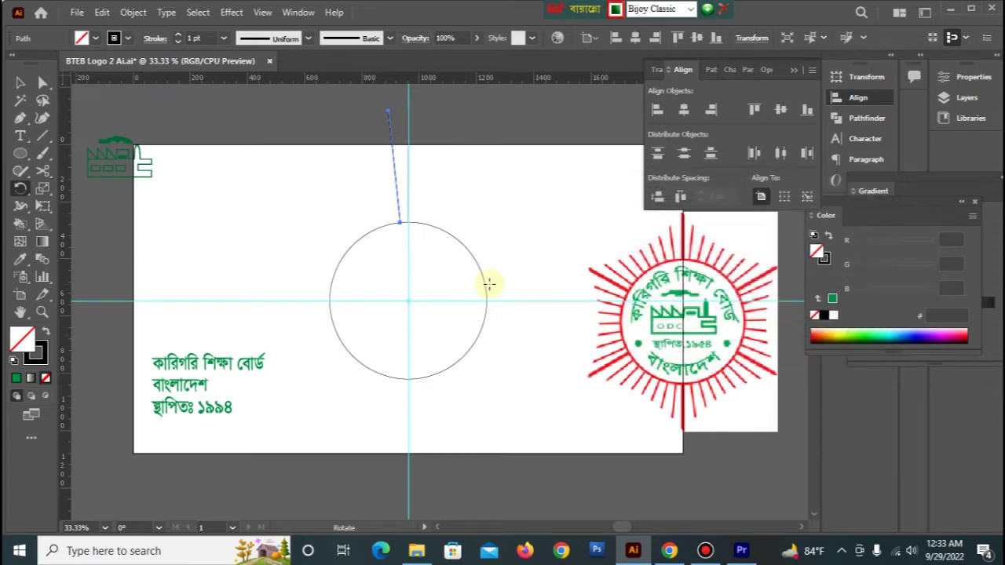
Repeat the rotated copy of the line until evenly spaced rays surround the whole circle
key("ctrl+d")
key("ctrl+d")
key("ctrl+d")
key("ctrl+d")
key("ctrl+d")
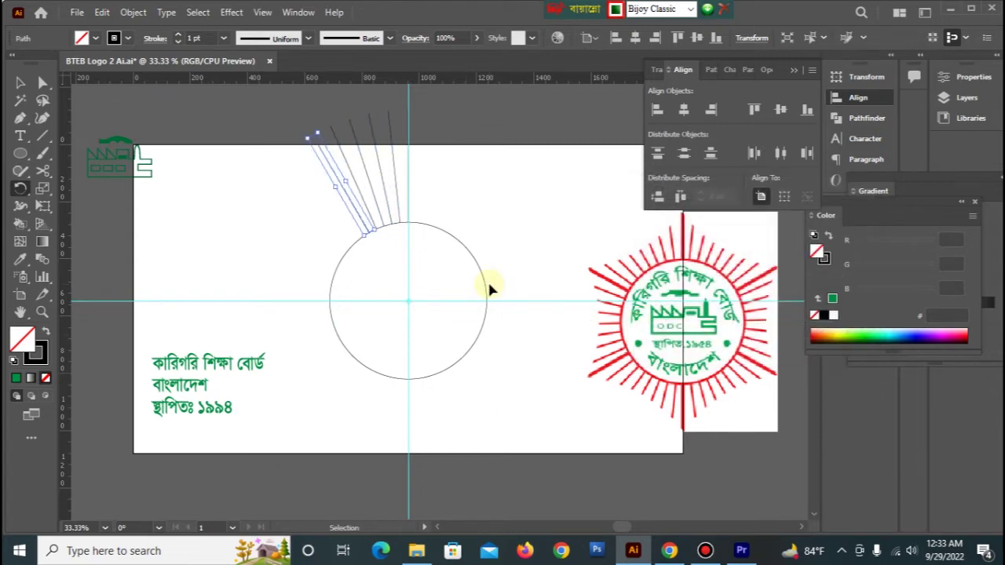
key("ctrl+d")
key("ctrl+d")
key("ctrl+d")
key("ctrl+d")
key("ctrl+d")
key("ctrl+d")
key("ctrl+d")
key("ctrl+d")
key("ctrl+d")
key("ctrl+d")
key("ctrl+d")
key("ctrl+d")
key("ctrl+d")
key("ctrl+d")
key("ctrl+d")
key("ctrl+d")
key("ctrl+d")
key("ctrl+d")
key("ctrl+d")
key("ctrl+d")
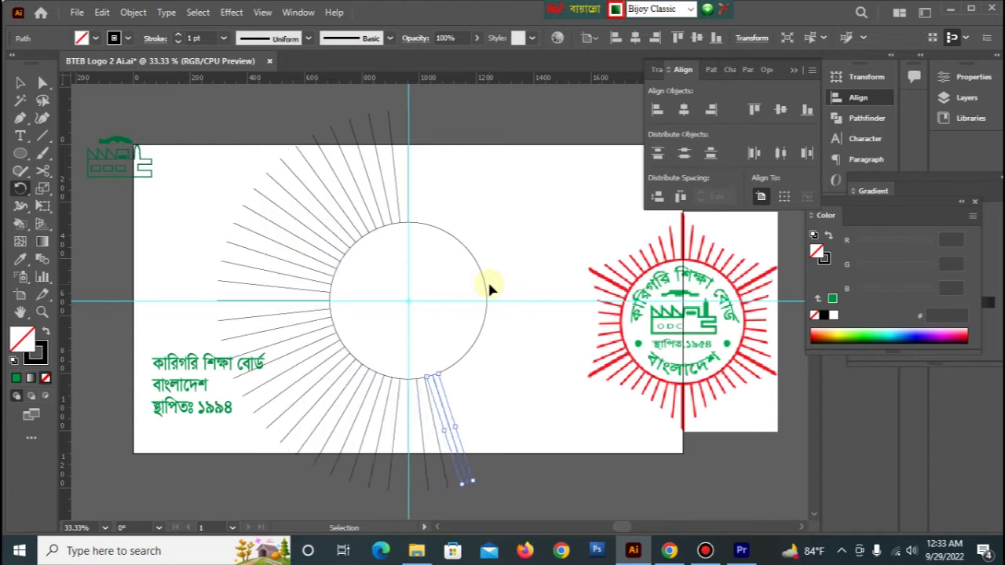
key("ctrl+d")
key("ctrl+d")
key("ctrl+d")
key("ctrl+d")
key("ctrl+d")
key("ctrl+d")
key("ctrl+d")
key("ctrl+d")
key("ctrl+d")
key("ctrl+d")
key("ctrl+d")
key("ctrl+d")
key("ctrl+d")
key("ctrl+d")
key("ctrl+d")
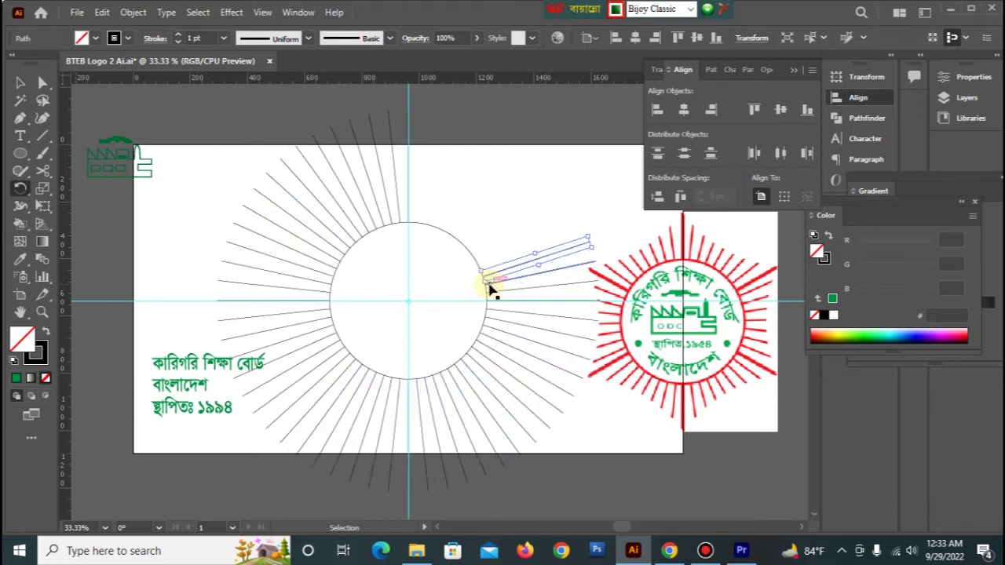
key("ctrl+d")
key("ctrl+d")
key("ctrl+d")
key("ctrl+d")
key("ctrl+d")
key("ctrl+d")
key("ctrl+d")
key("ctrl+d")
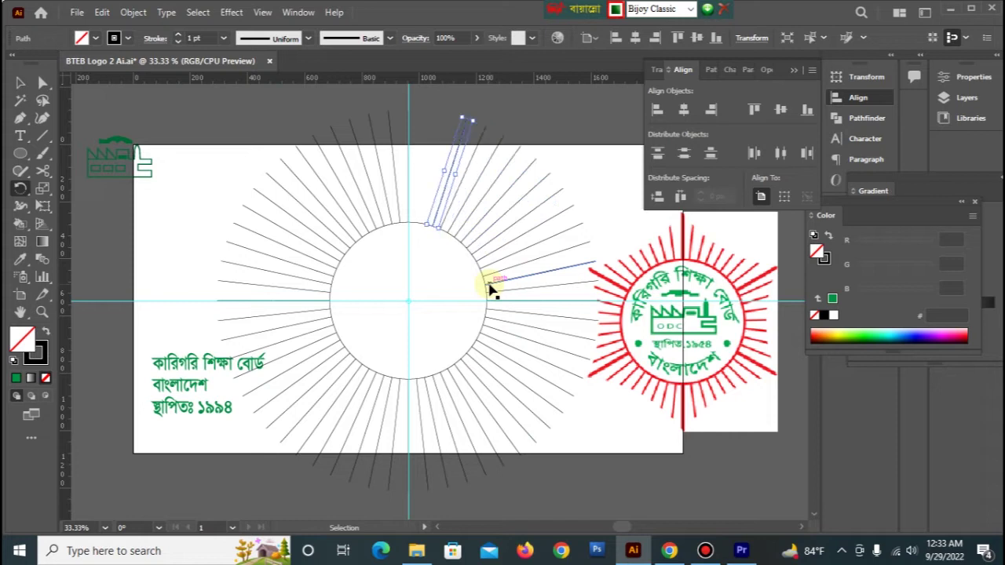
key("ctrl+d")
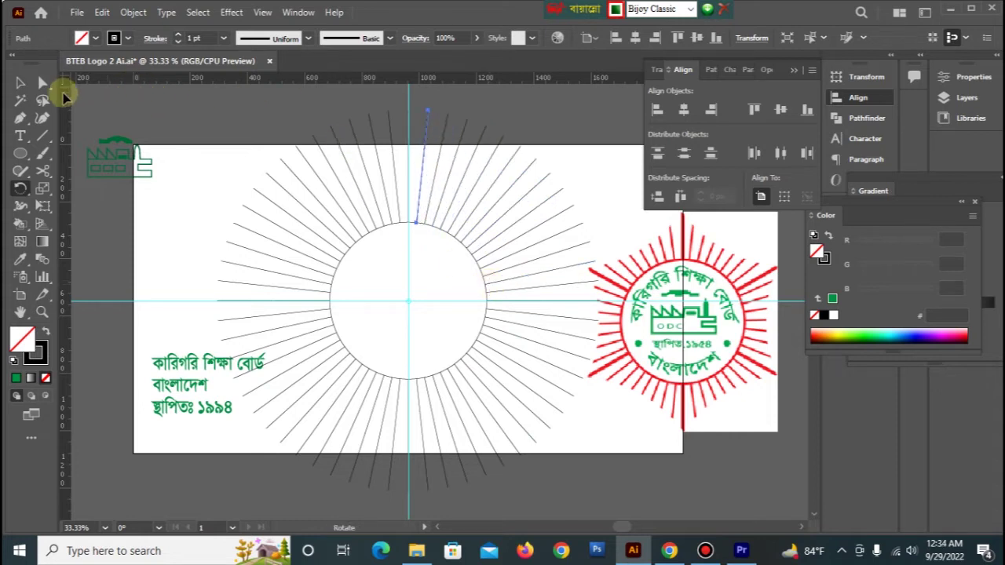
Move the reference logo image further right, clear of the rays
left_click(25, 82)
left_click_drag(677, 271, 756, 274)
left_click(614, 229)
Set the stroke weight of the circle and all the rays to 9 pt
left_click_drag(265, 157, 637, 386)
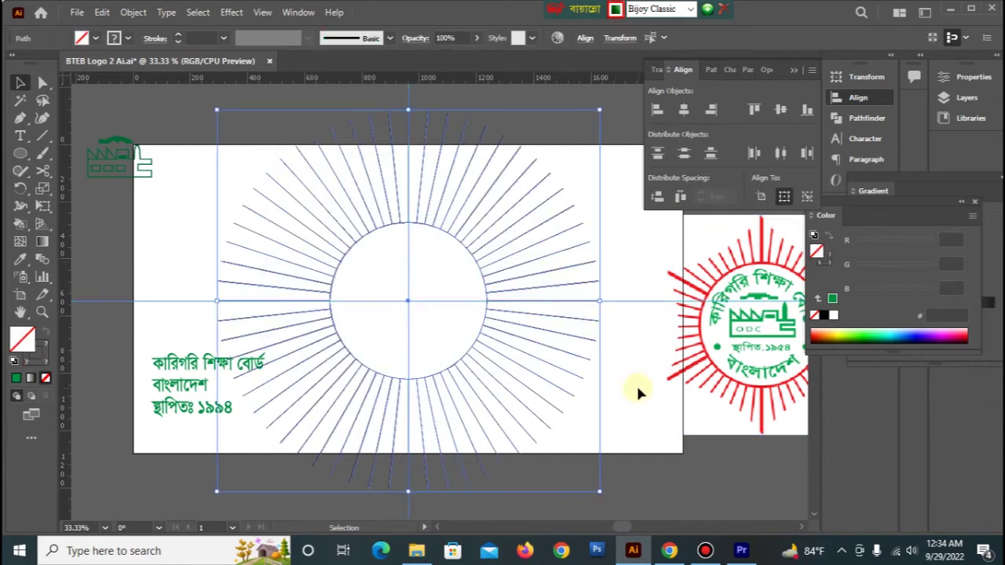
left_click(179, 37)
left_click(179, 37)
left_click(179, 37)
left_click(179, 37)
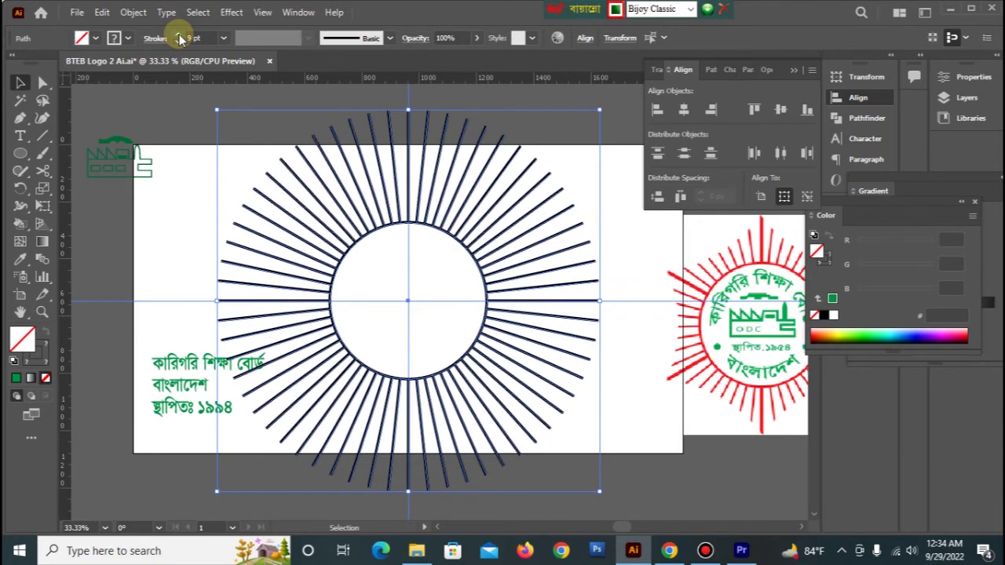
Remove the horizontal and vertical guides from the document
left_click(635, 231)
left_click_drag(663, 326, 666, 329)
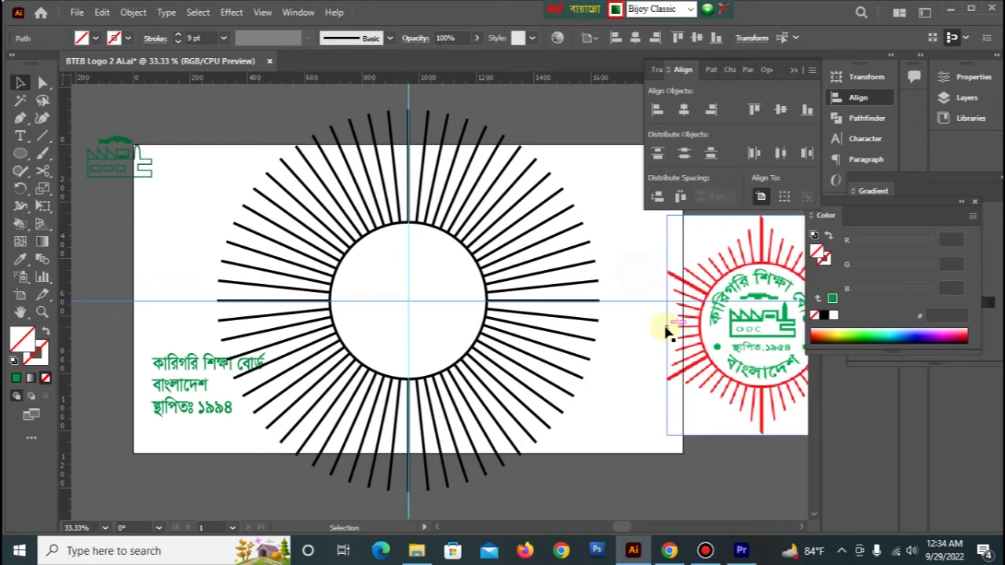
key("ctrl+h")
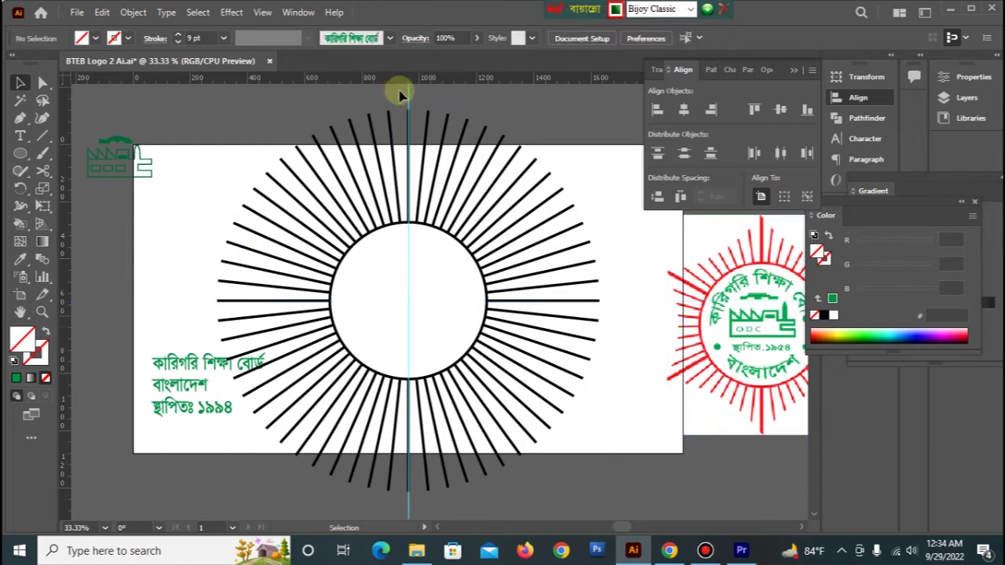
Expand the fill and stroke of the circle and all the rays, and ungroup the resulting shapes
left_click_drag(231, 146, 541, 263)
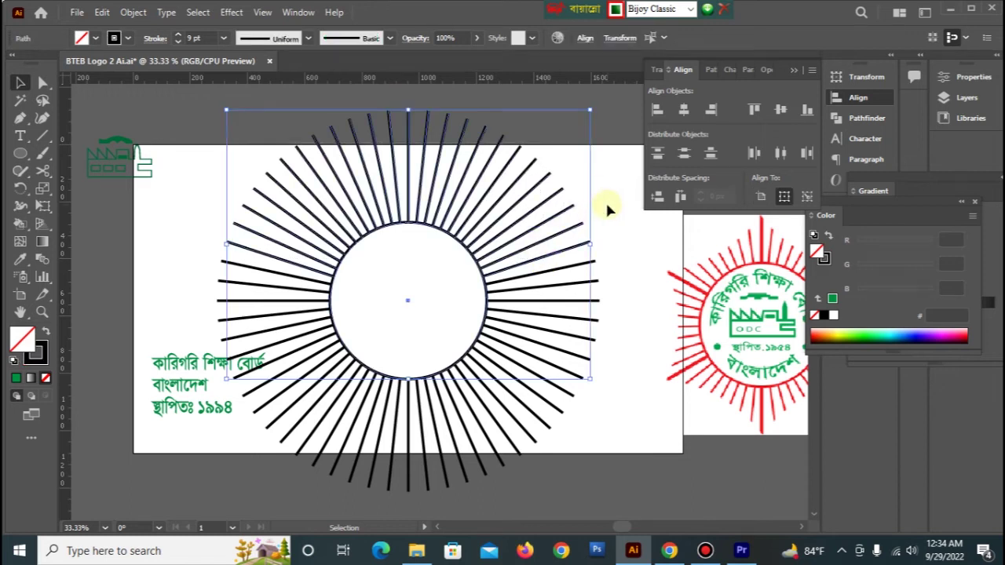
left_click(334, 165)
left_click_drag(302, 114, 574, 431)
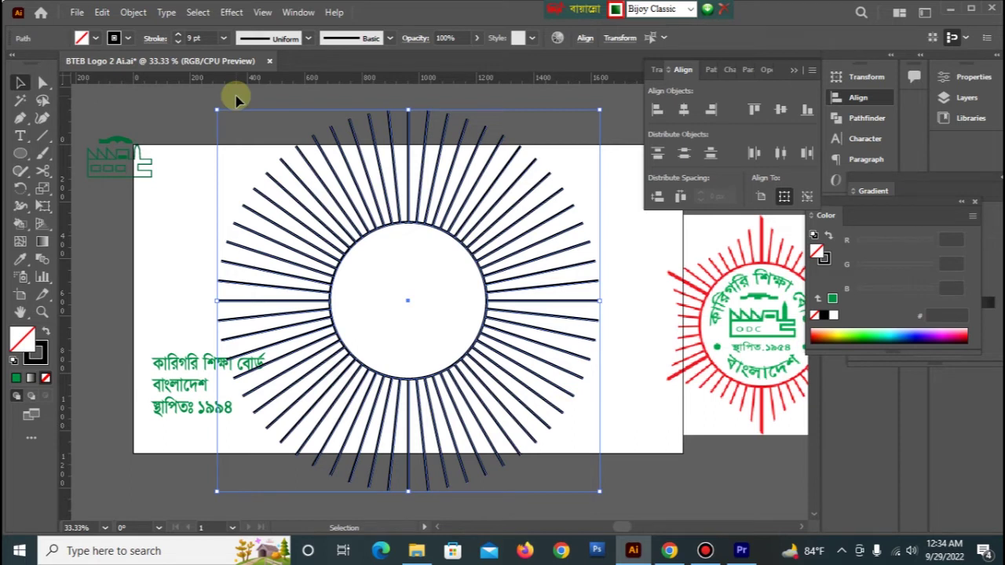
left_click(132, 14)
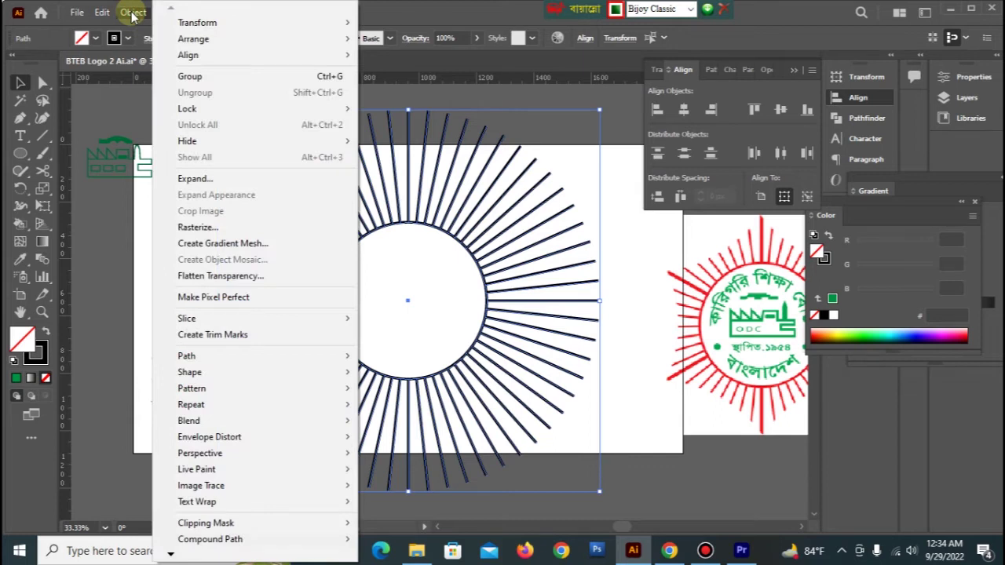
left_click(217, 180)
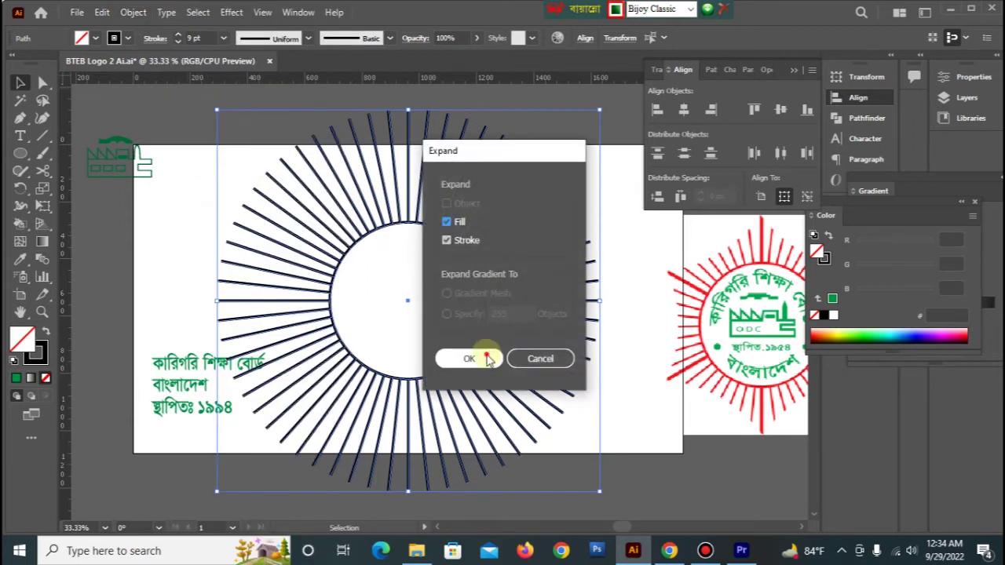
left_click(476, 358)
right_click(407, 213)
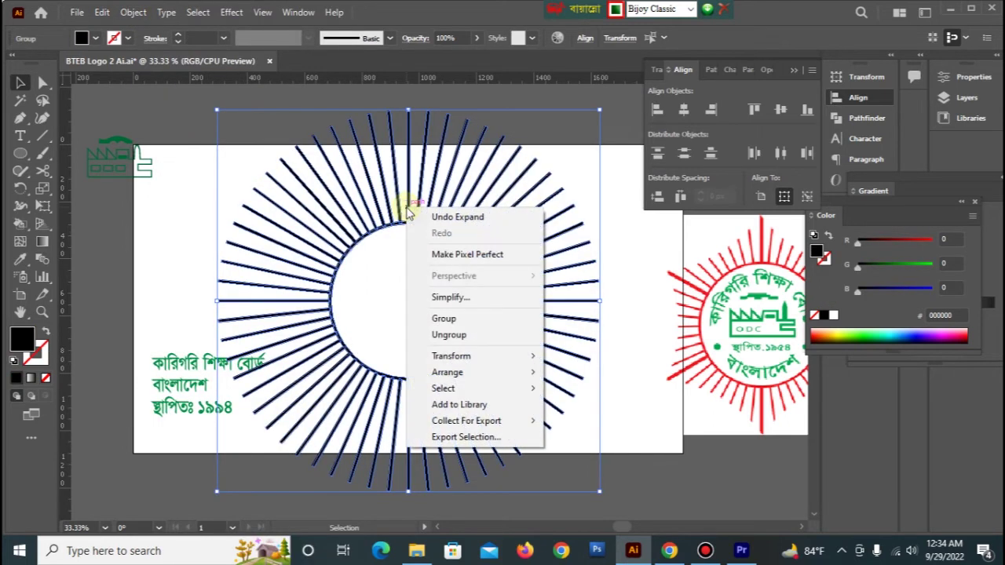
left_click(445, 336)
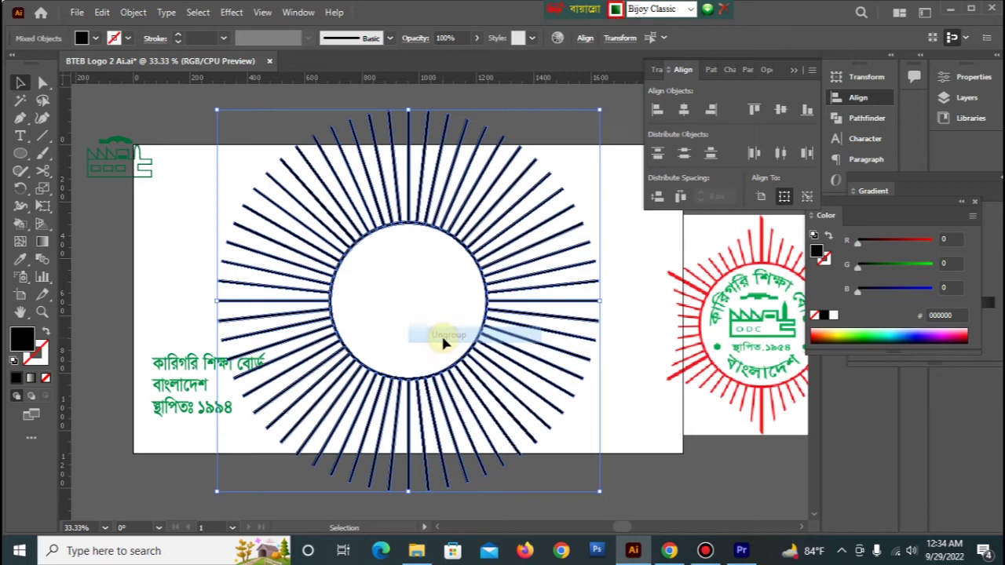
left_click(628, 249)
Unite the expanded circle and all the rays into a single shape with Pathfinder
left_click_drag(287, 131, 554, 382)
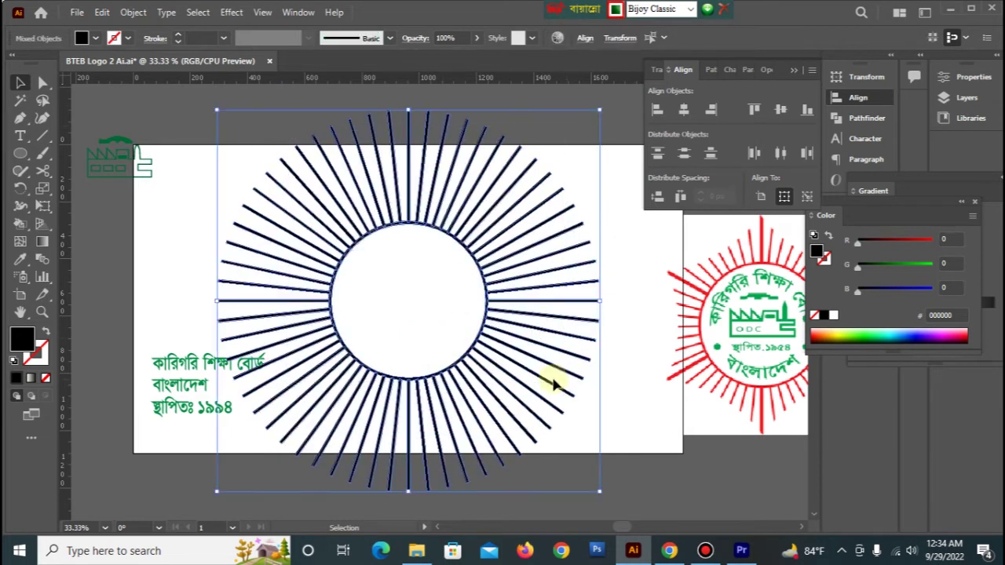
left_click(848, 116)
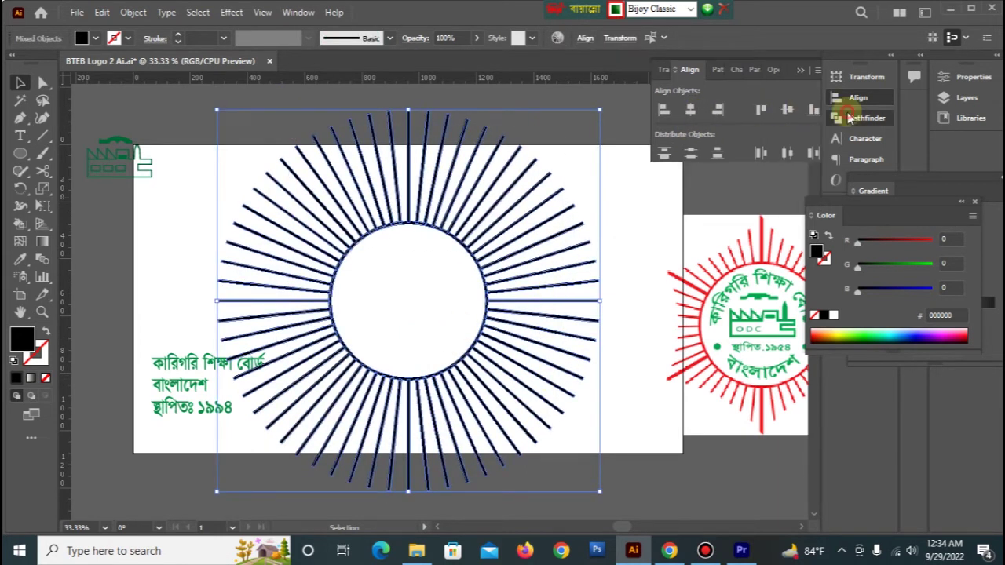
left_click(665, 109)
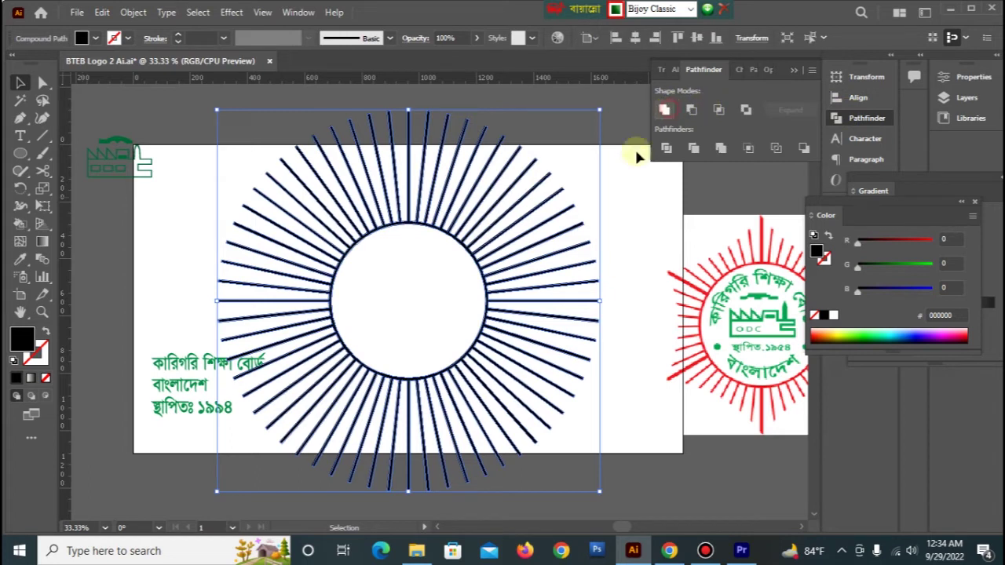
left_click(618, 193)
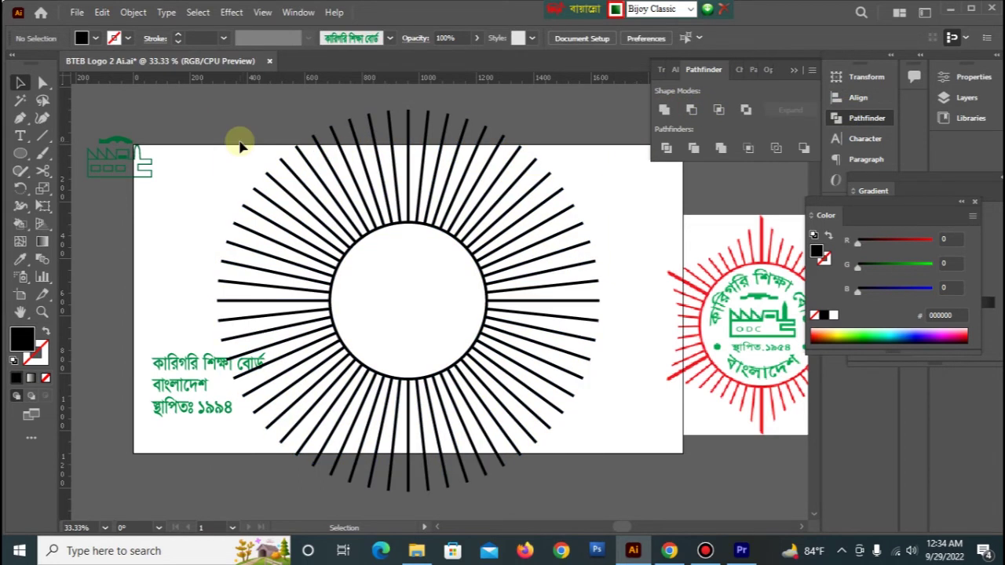
Fill the united sunburst shape with the red swatch ED1C24
left_click_drag(240, 145, 639, 322)
left_click(648, 384)
left_click_drag(307, 105, 577, 419)
left_click(95, 38)
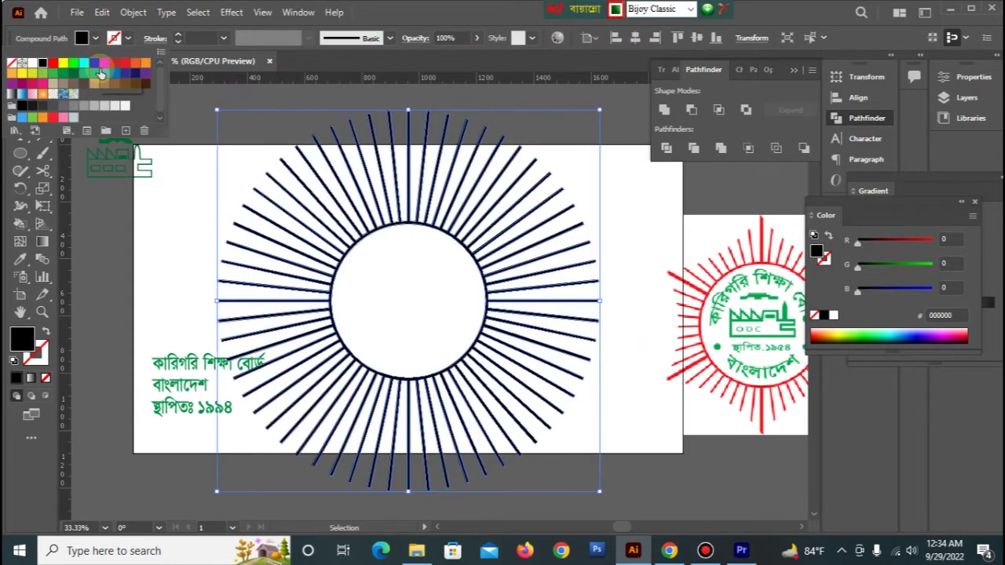
left_click(136, 65)
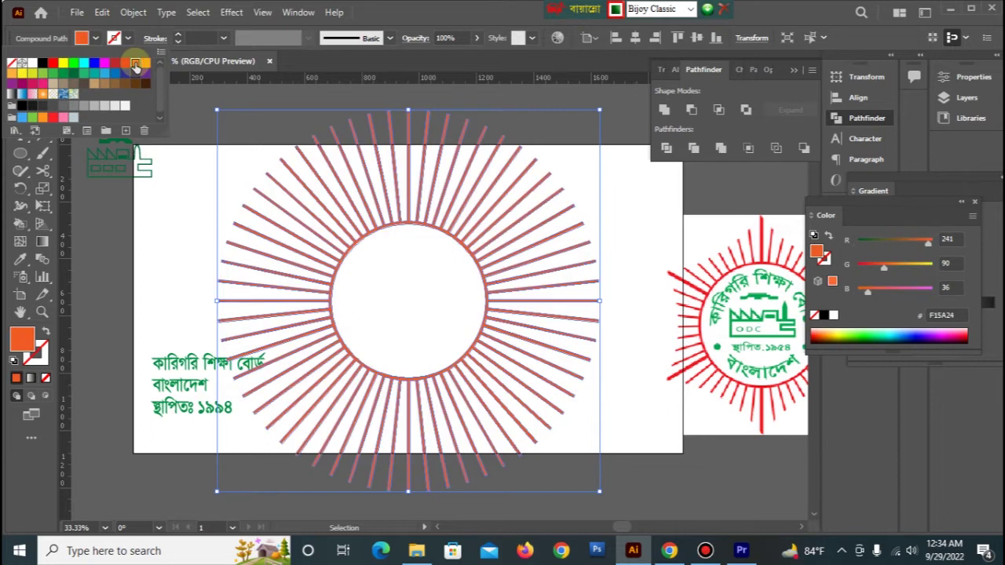
left_click(126, 63)
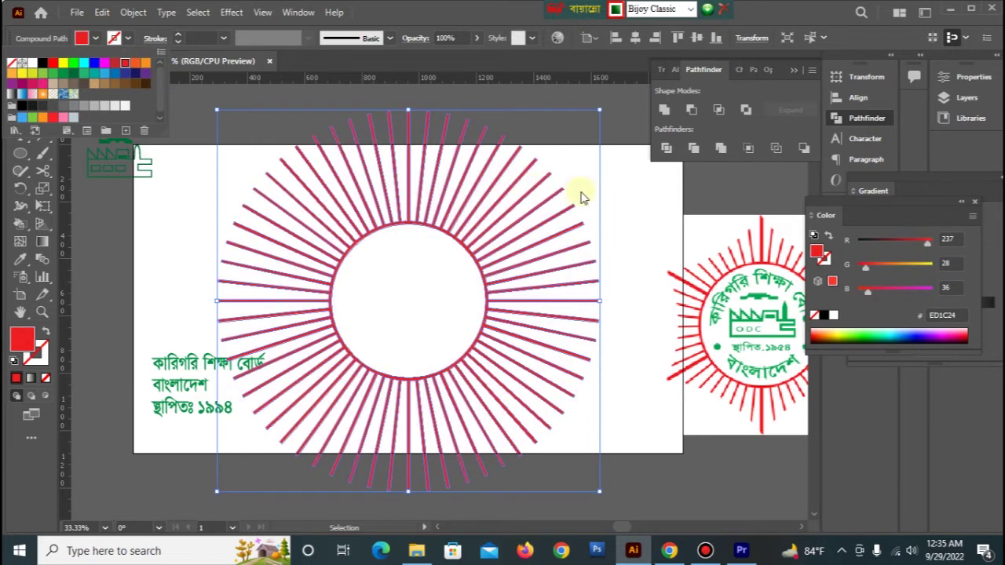
left_click(613, 204)
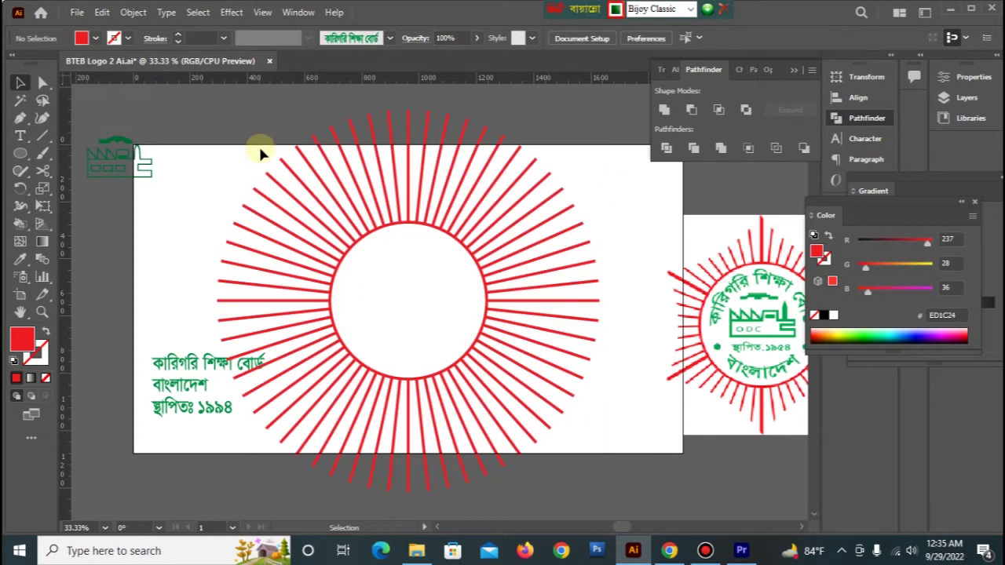
Draw a hexagon from the circle's centre over the rays and swap its red fill to the stroke, leaving no fill
left_click(19, 155)
left_click_drag(19, 154, 87, 204)
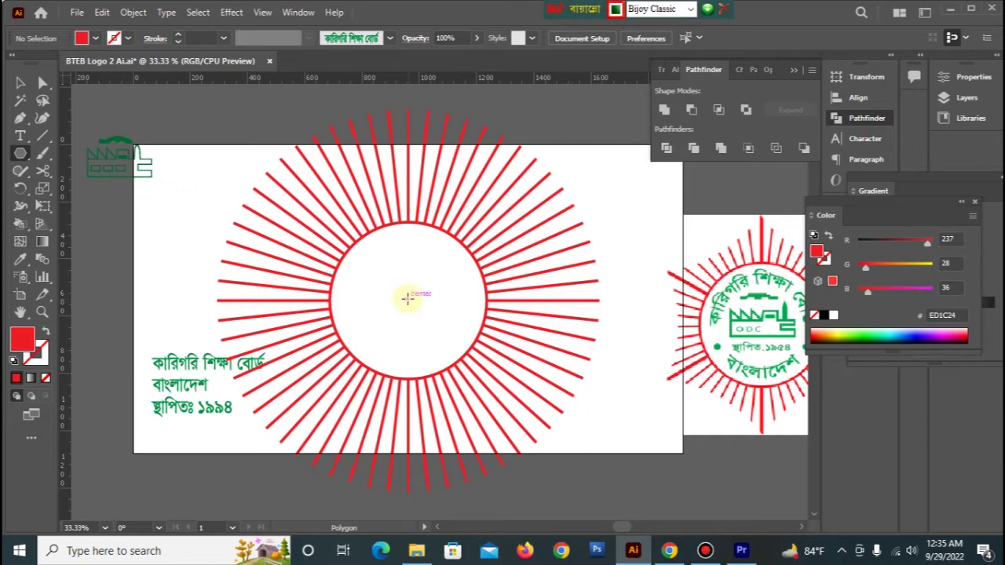
left_click_drag(408, 298, 507, 397)
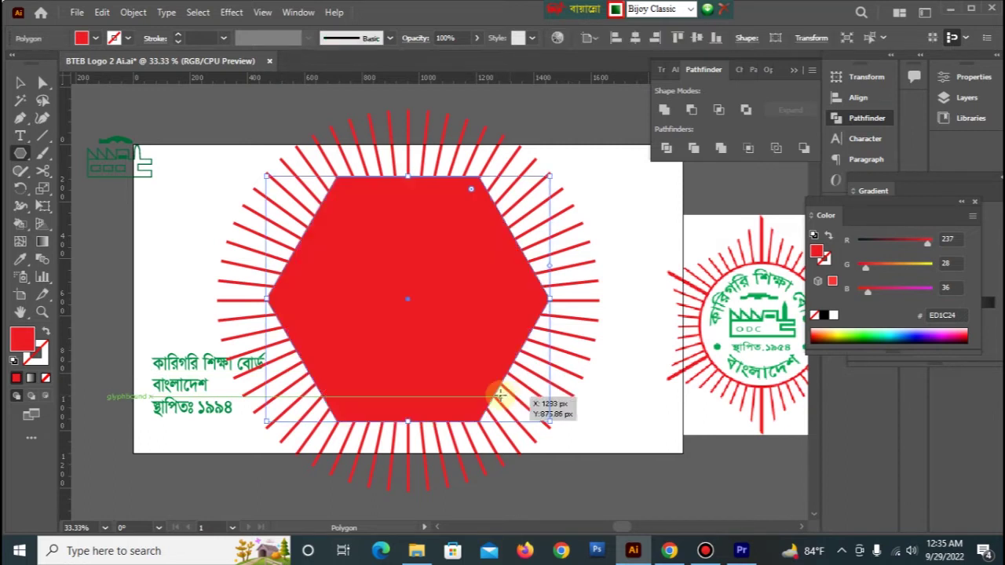
left_click(48, 335)
left_click(21, 84)
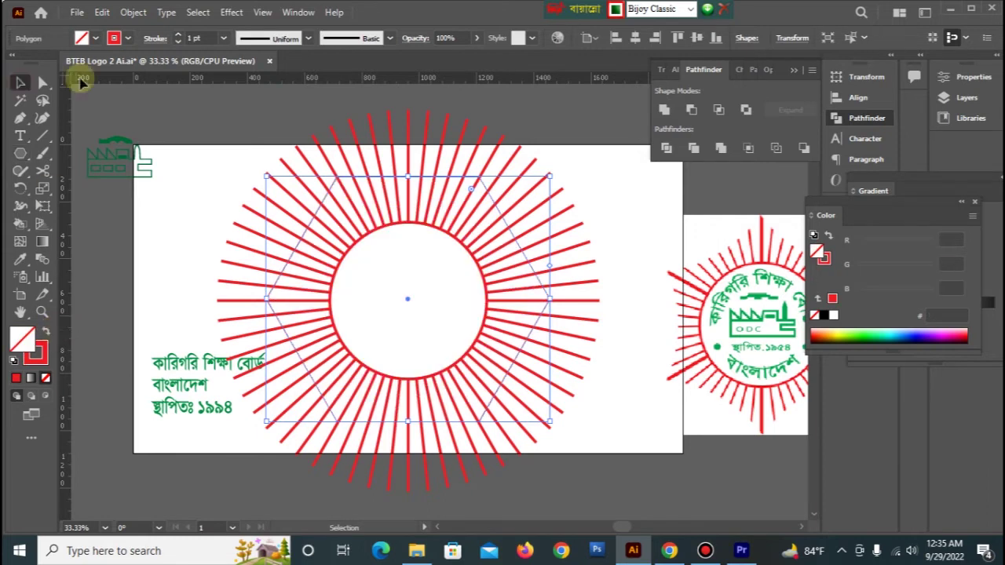
Apply a Pucker & Bloat effect of -22% to the hexagon outline
left_click(510, 220)
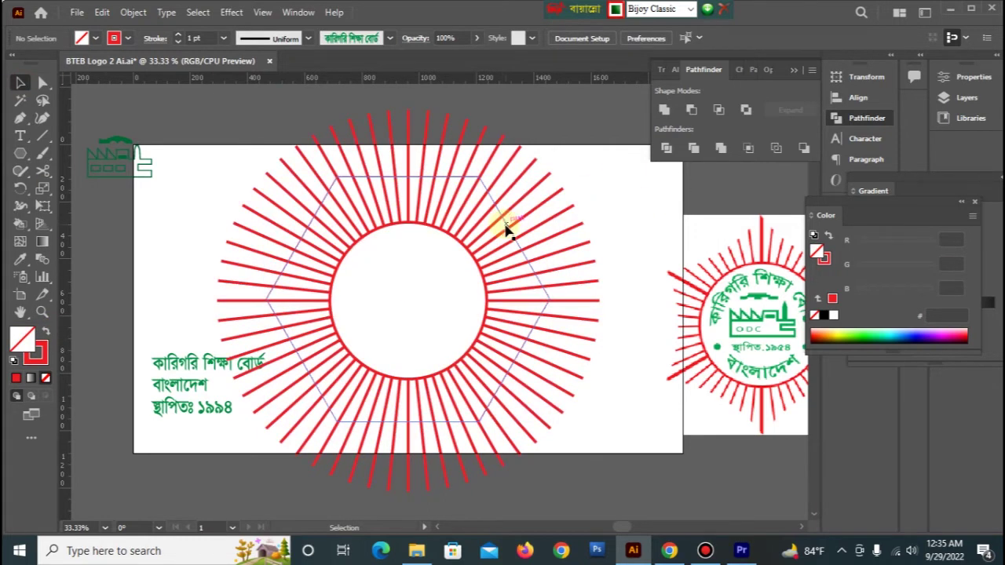
left_click(509, 227)
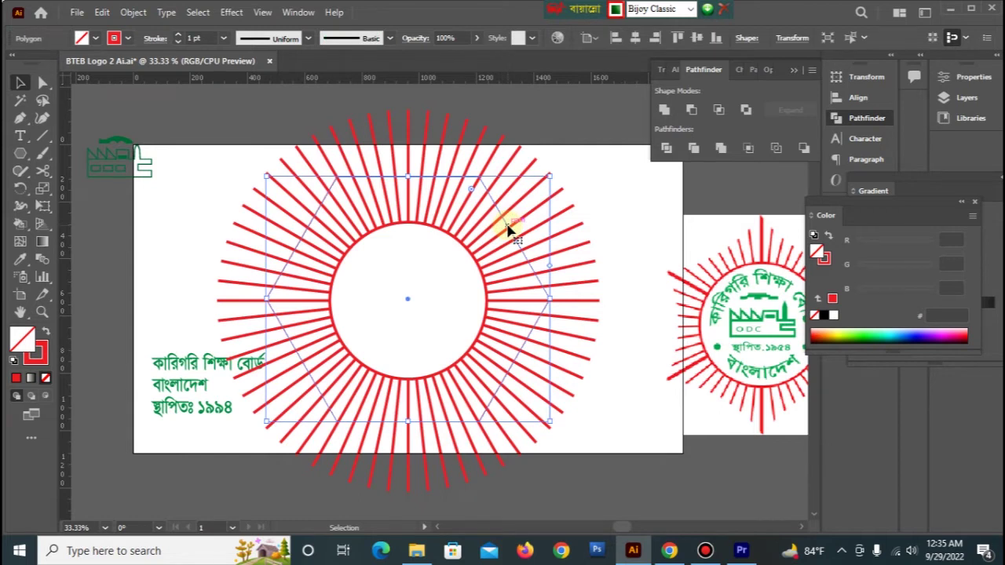
left_click(231, 13)
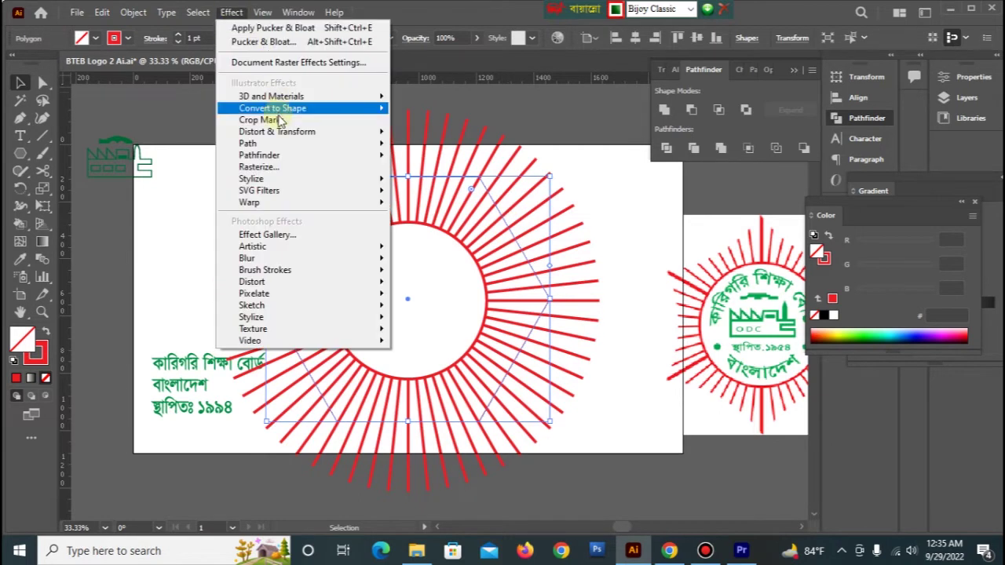
mouse_move(277, 135)
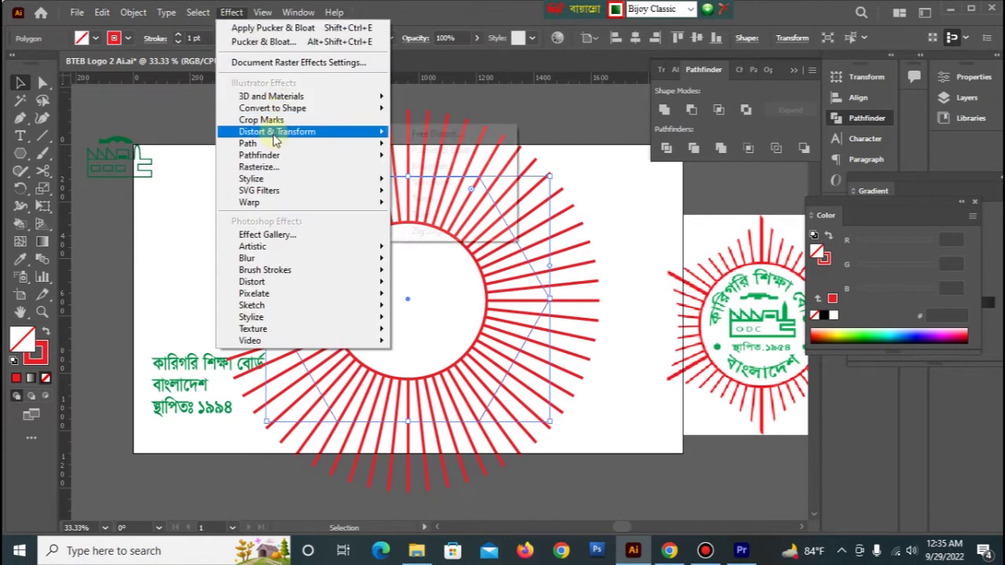
left_click(444, 150)
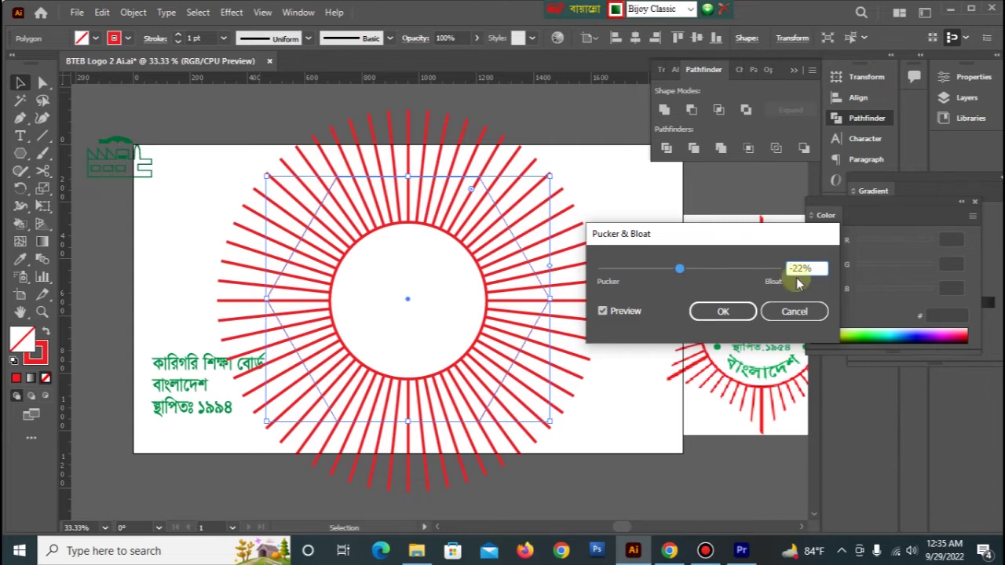
left_click(711, 313)
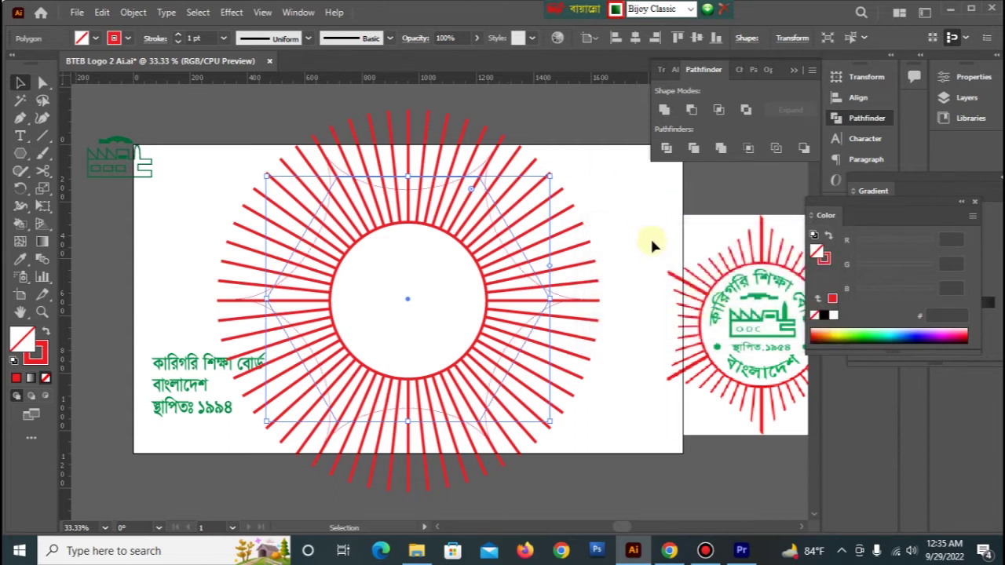
left_click(651, 237)
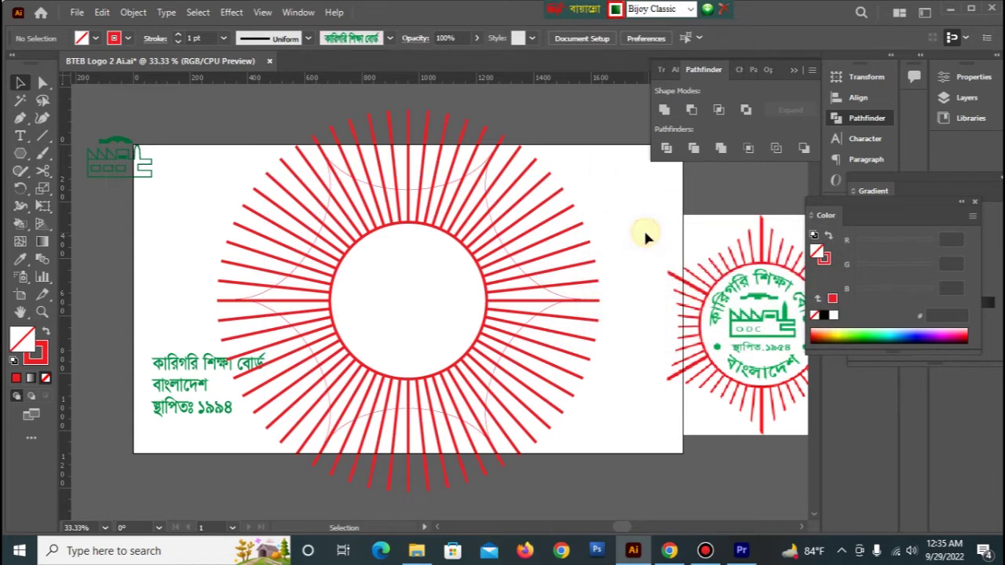
Expand the appearance of the puckered hexagon into an editable path
left_click(492, 222)
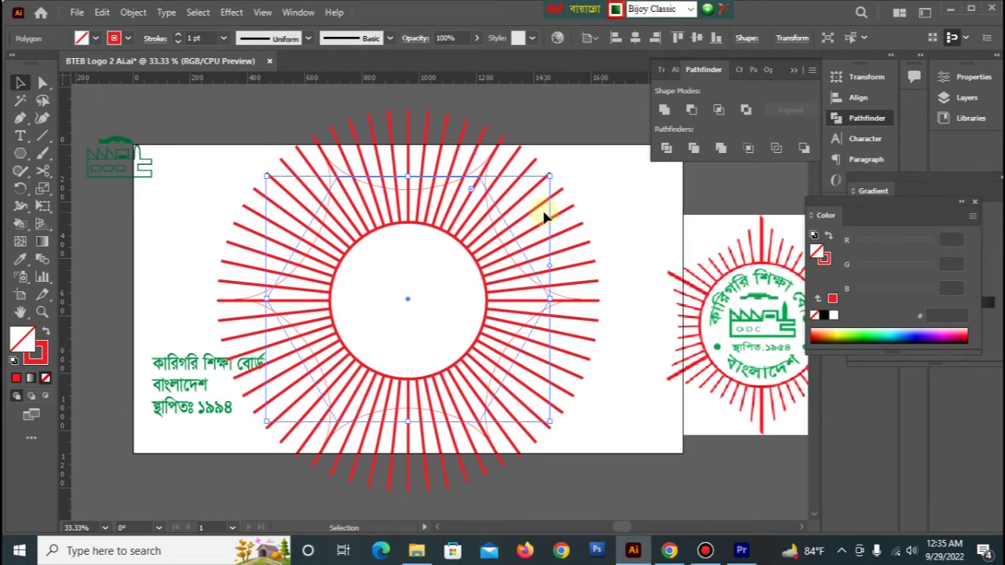
left_click(133, 13)
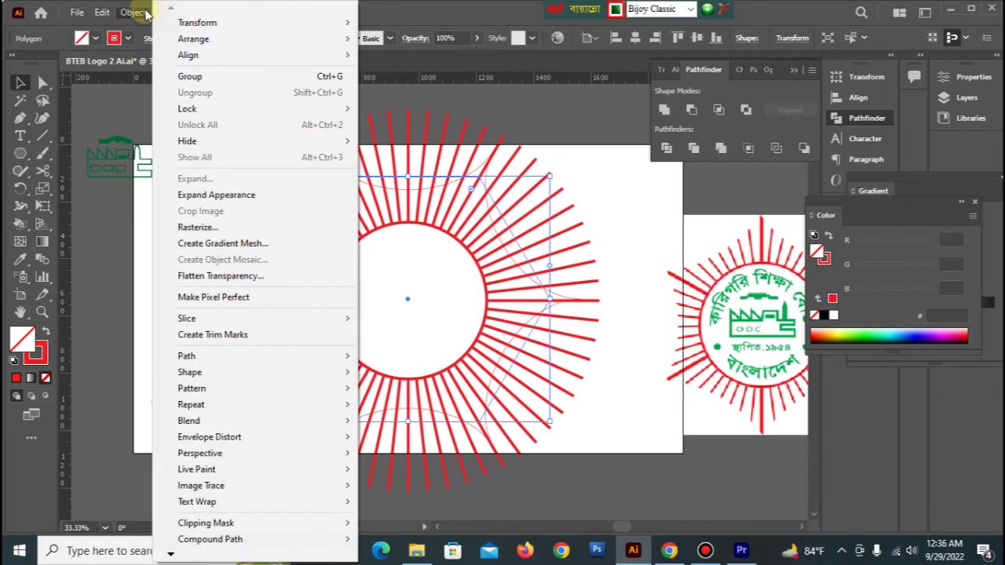
left_click(212, 200)
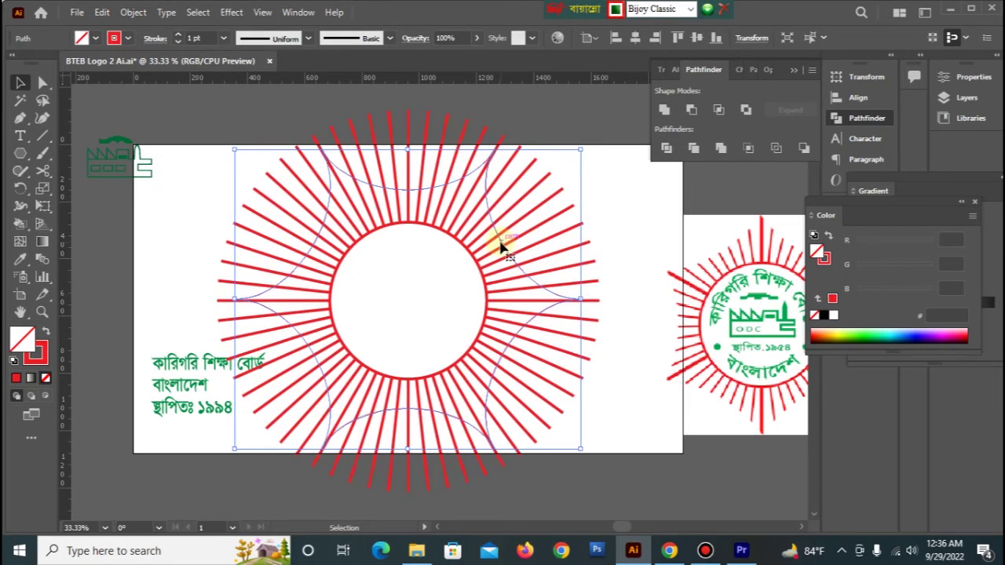
left_click(615, 205)
Divide the sunburst with the puckered hexagon path using Pathfinder, and ungroup the pieces
left_click_drag(291, 140, 586, 442)
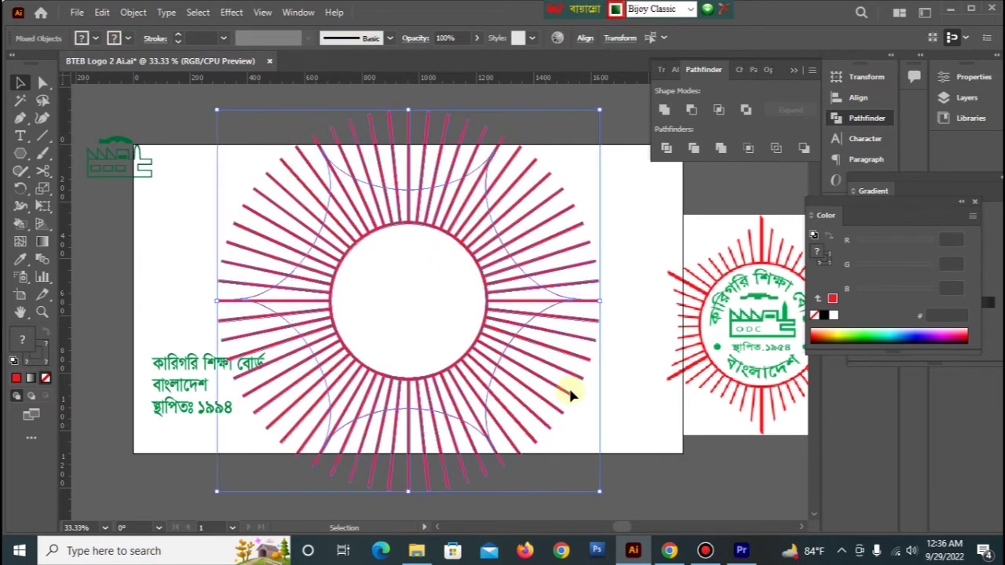
left_click(667, 149)
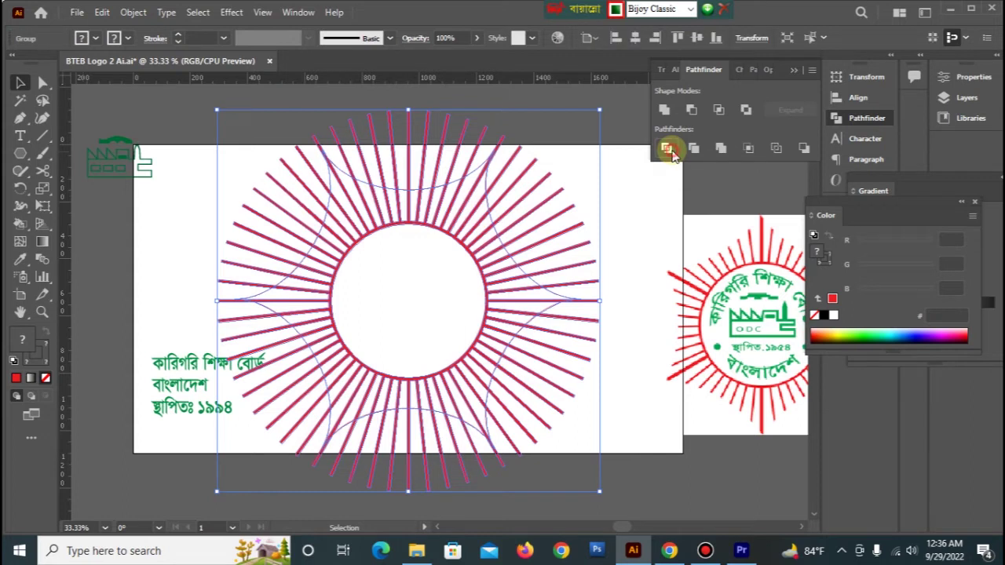
right_click(566, 208)
left_click(604, 328)
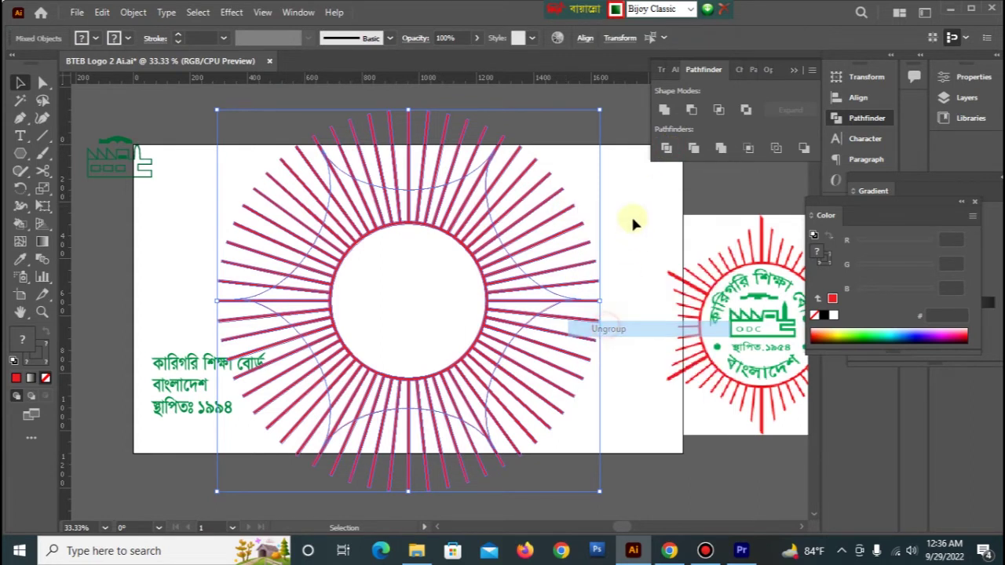
left_click(631, 208)
Delete the ray pieces outside the curved star outline on all sides, keeping the six long rays at its points
left_click_drag(516, 139, 573, 205)
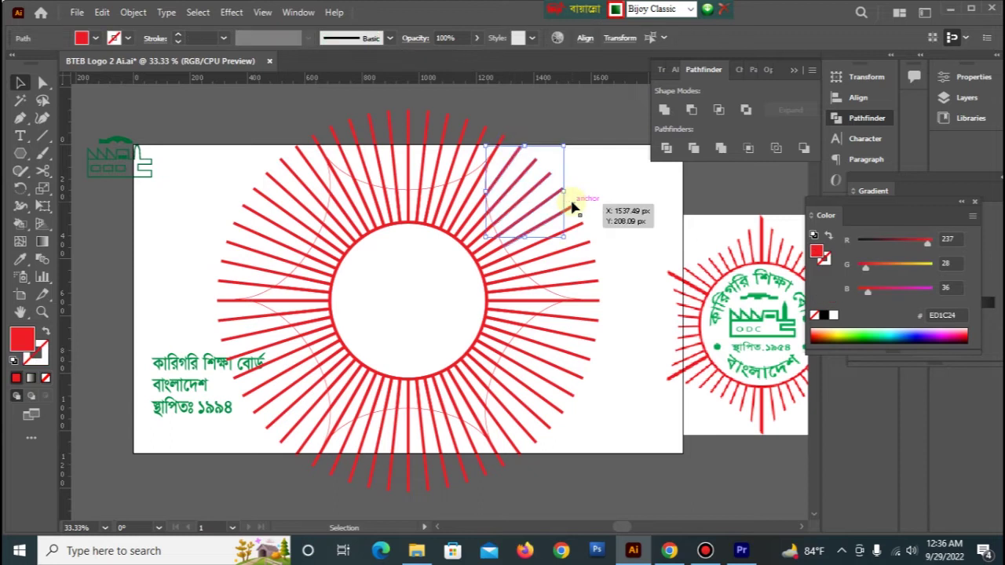
key("Delete")
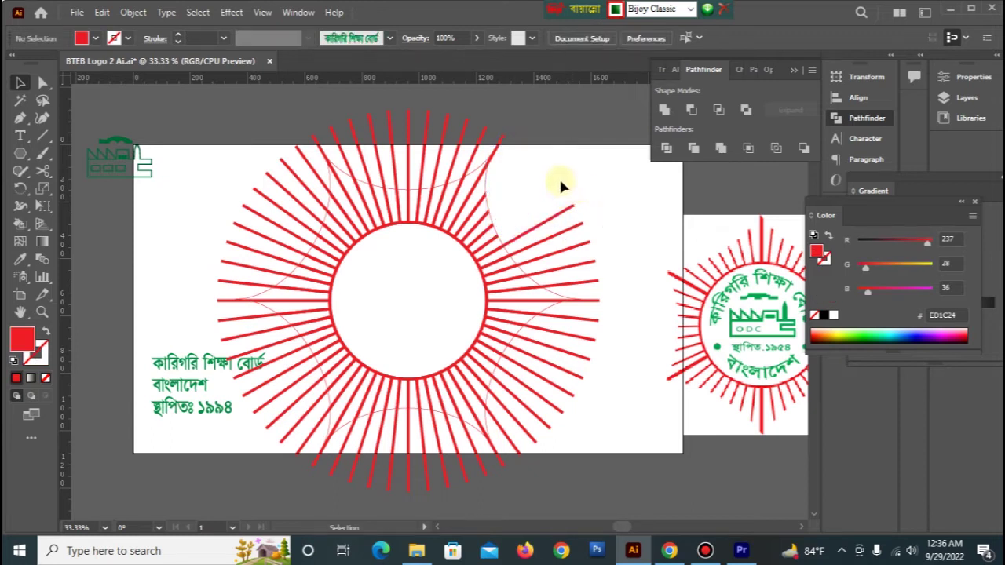
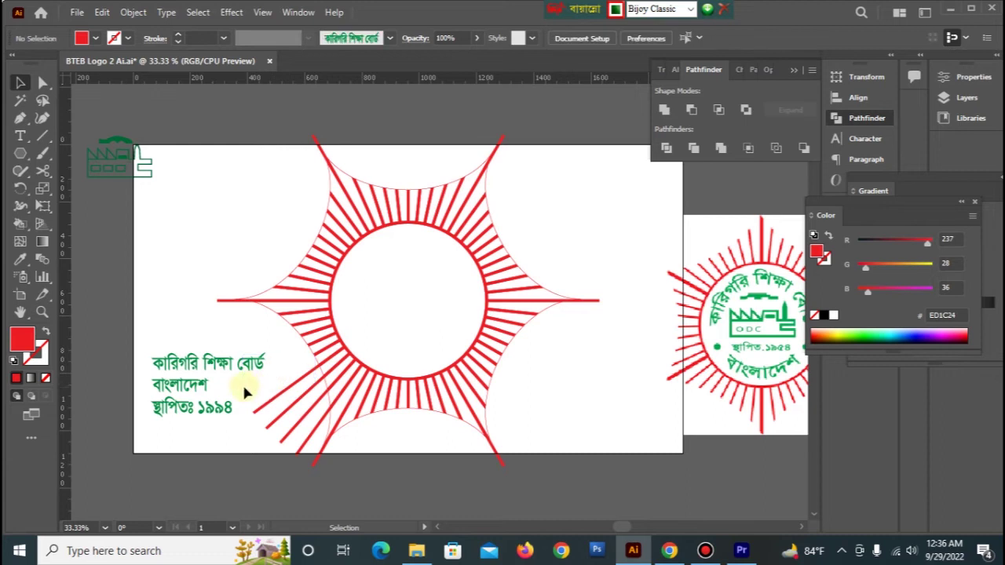
key("Delete")
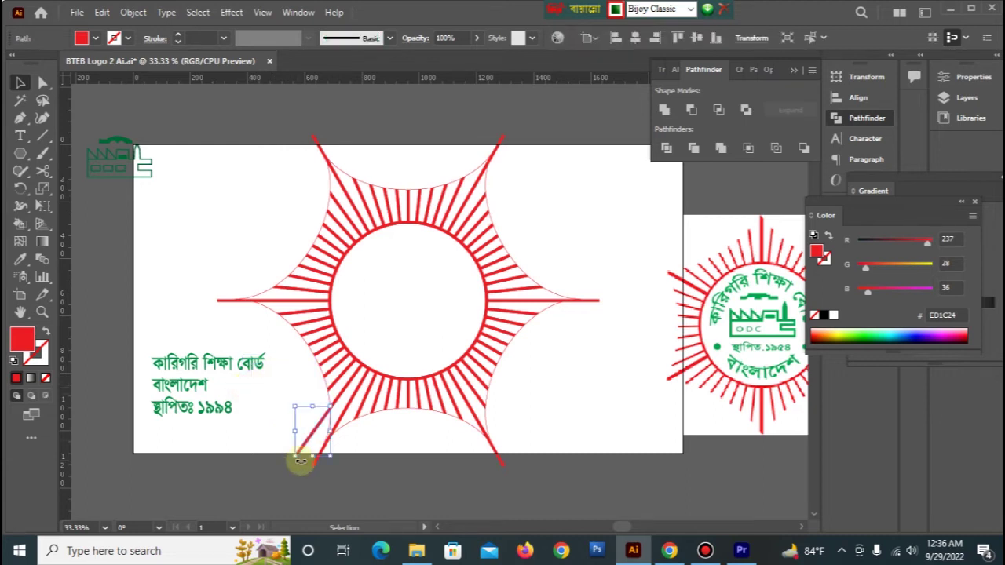
key("Delete")
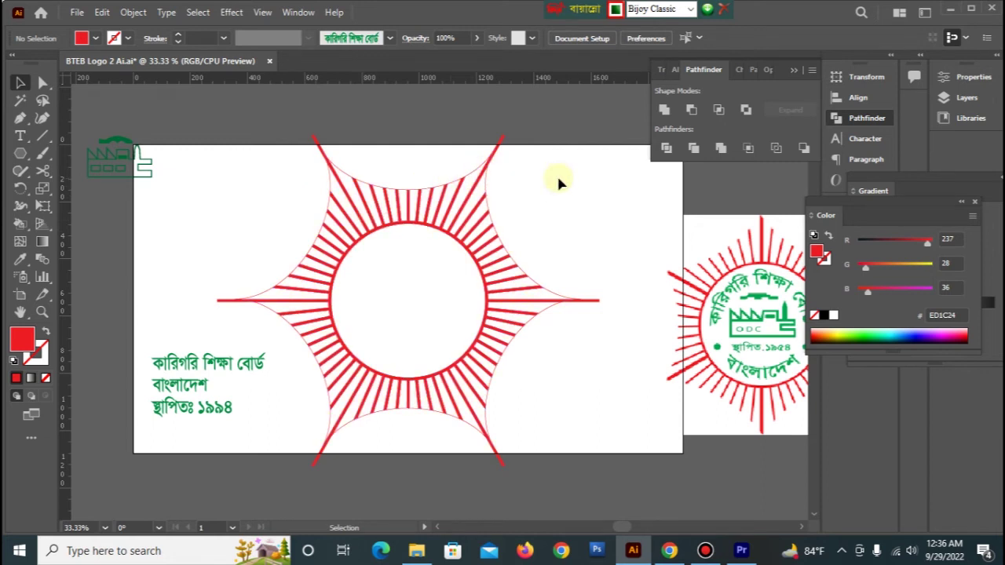
Delete the thin 1 pt star outline pieces around the rays, selecting the remaining ones by the same stroke weight
left_click(475, 168)
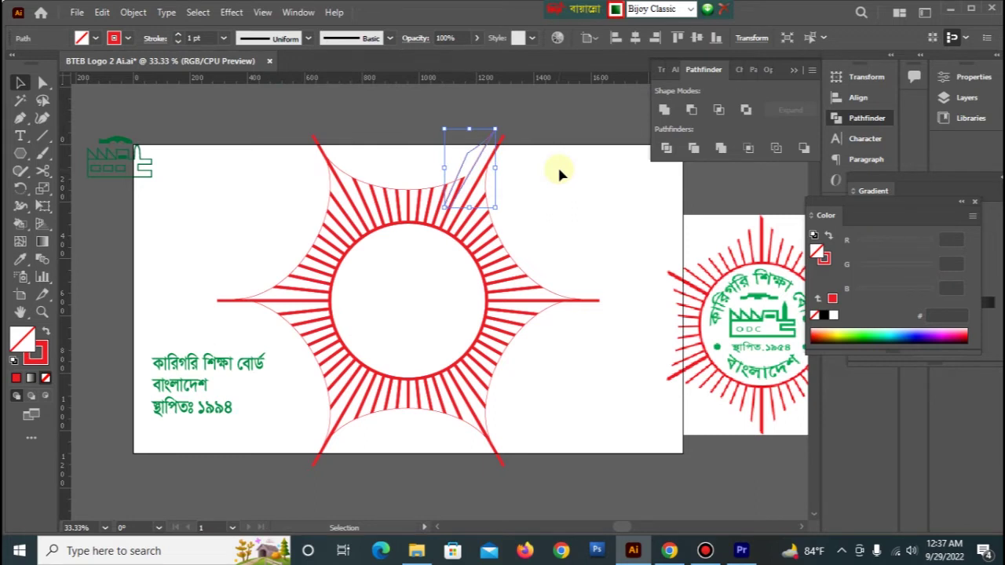
key("Delete")
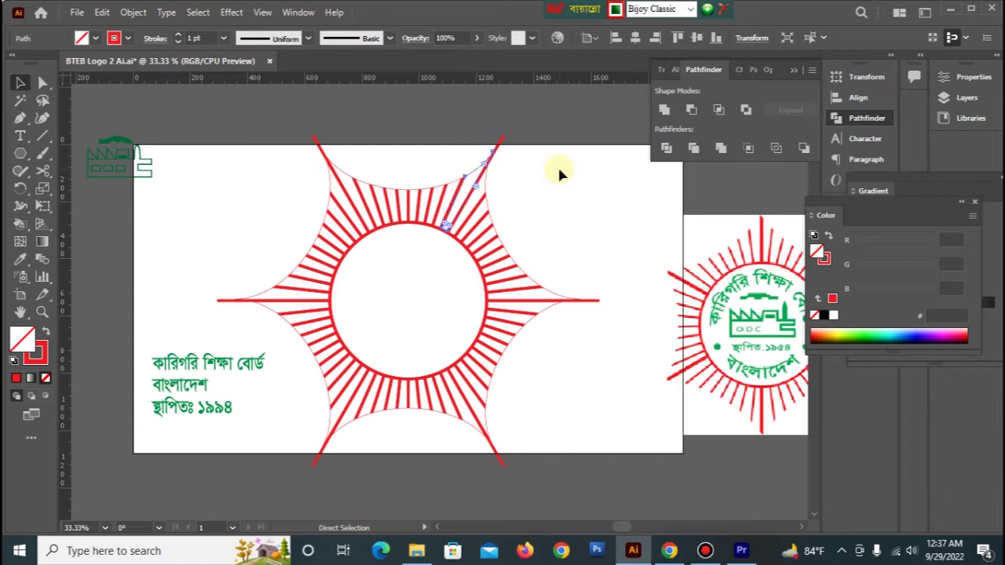
left_click(474, 168)
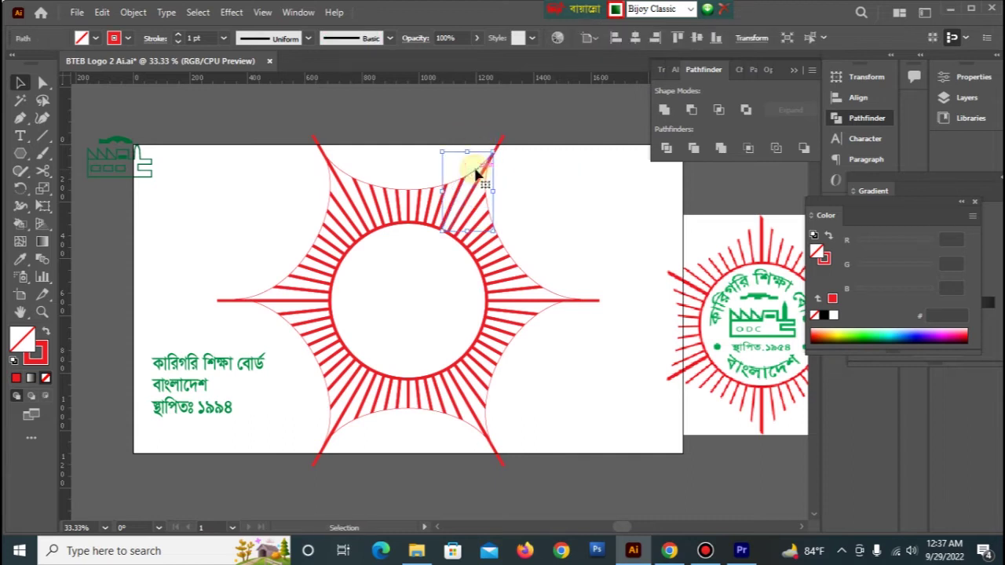
left_click(197, 12)
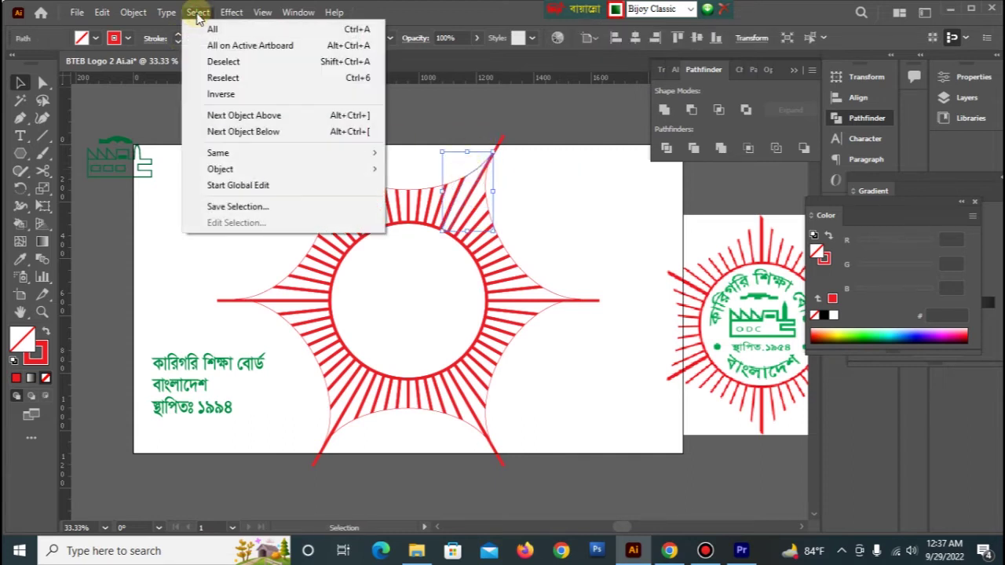
mouse_move(229, 157)
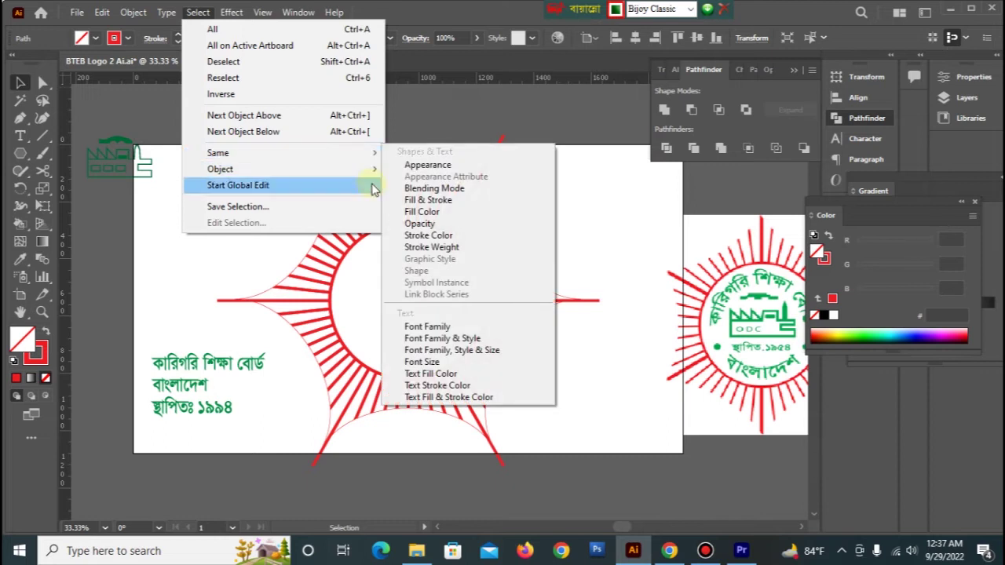
left_click(455, 248)
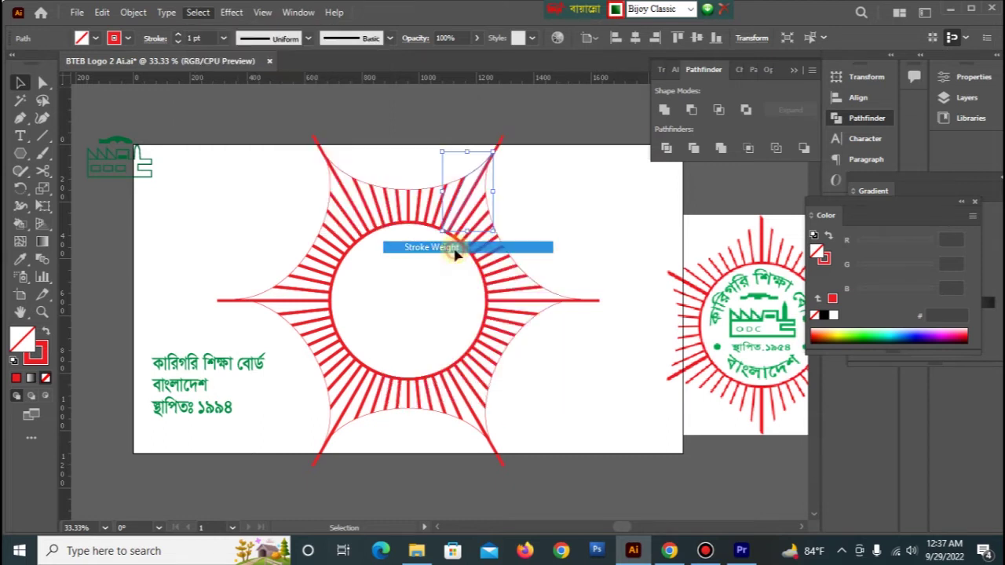
left_click(709, 262, "shift")
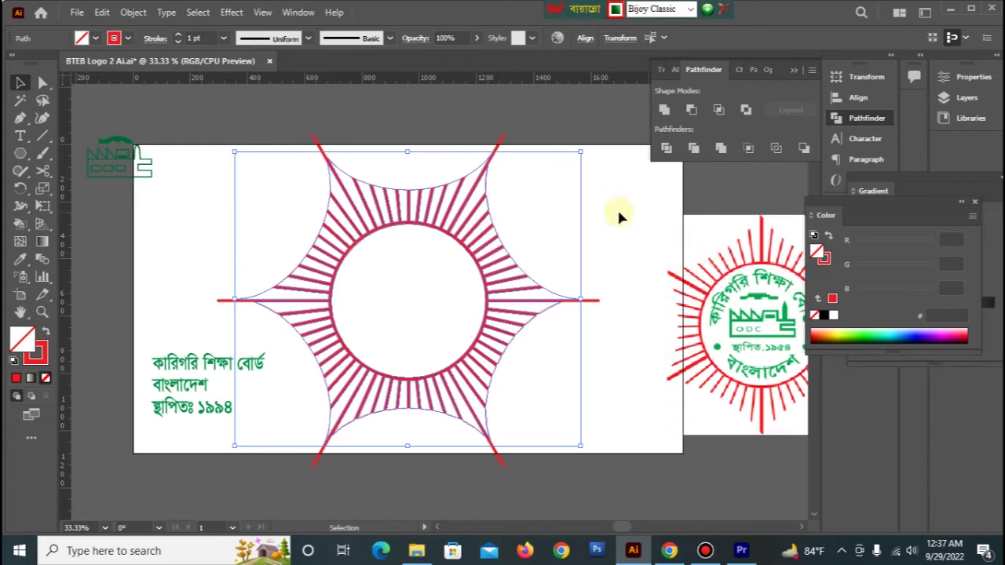
left_click(618, 213)
Unite the sunburst rays and ring into one shape and rotate it so a long ray points straight up
left_click_drag(284, 186, 492, 377)
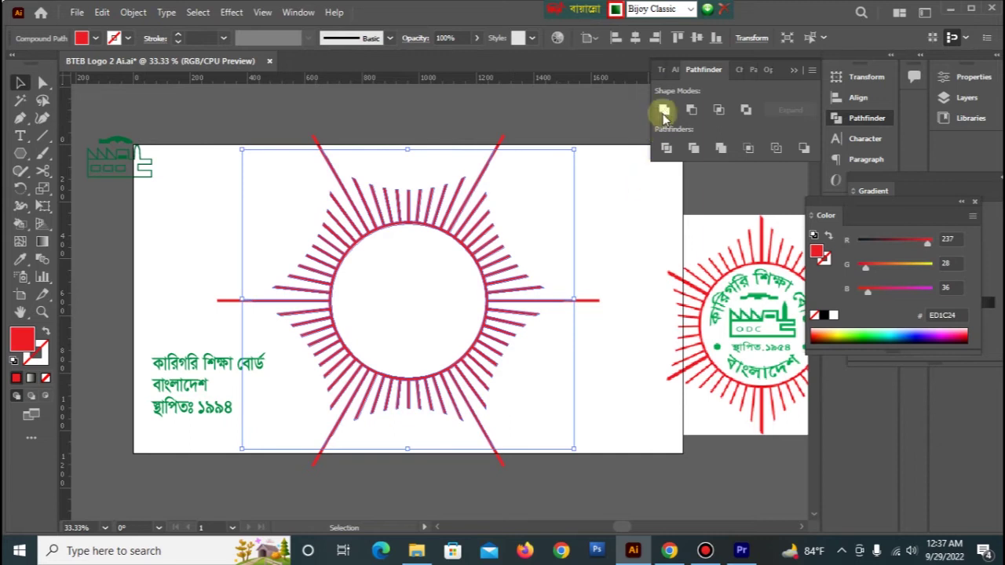
left_click_drag(581, 457, 566, 128)
left_click(602, 228)
Scale the united sunburst down proportionally and move it up to the middle of the artboard's upper area
left_click(477, 343)
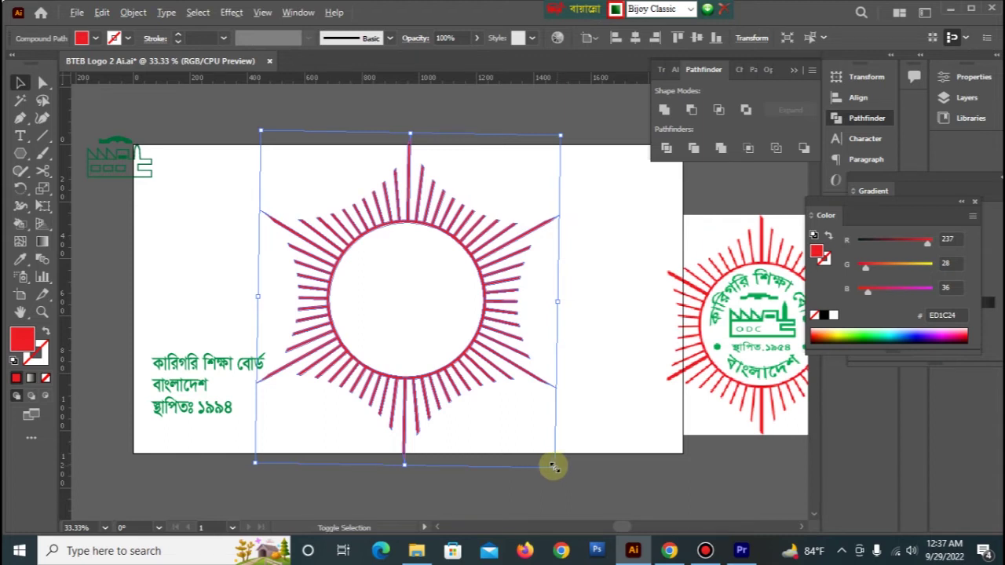
left_click_drag(554, 467, 543, 431)
left_click(538, 330)
left_click_drag(415, 228, 437, 214)
left_click(613, 255)
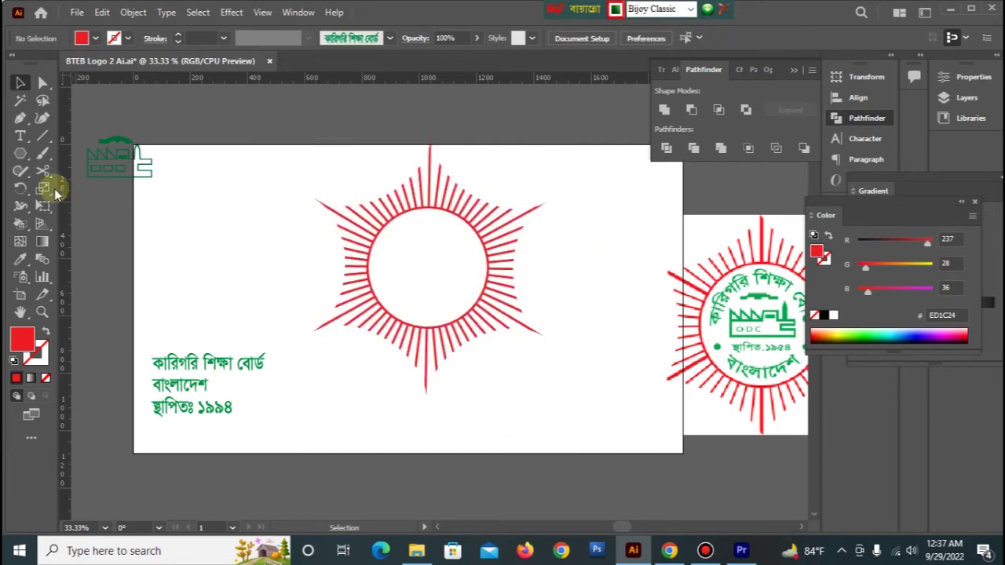
Draw a concentric circle inside the sunburst's ring with no fill and a 3 pt red stroke
left_click(19, 155)
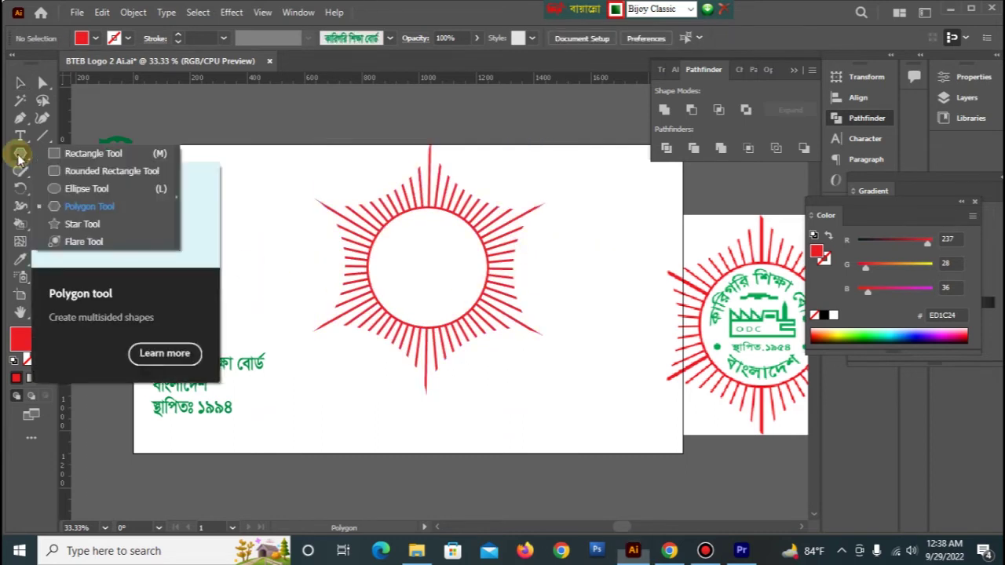
left_click(85, 191)
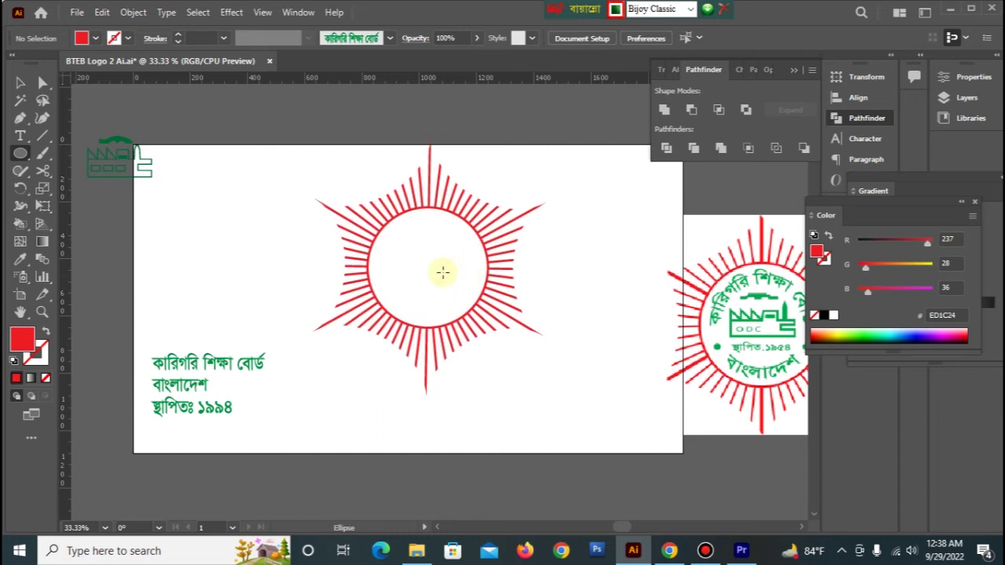
left_click_drag(427, 270, 472, 314)
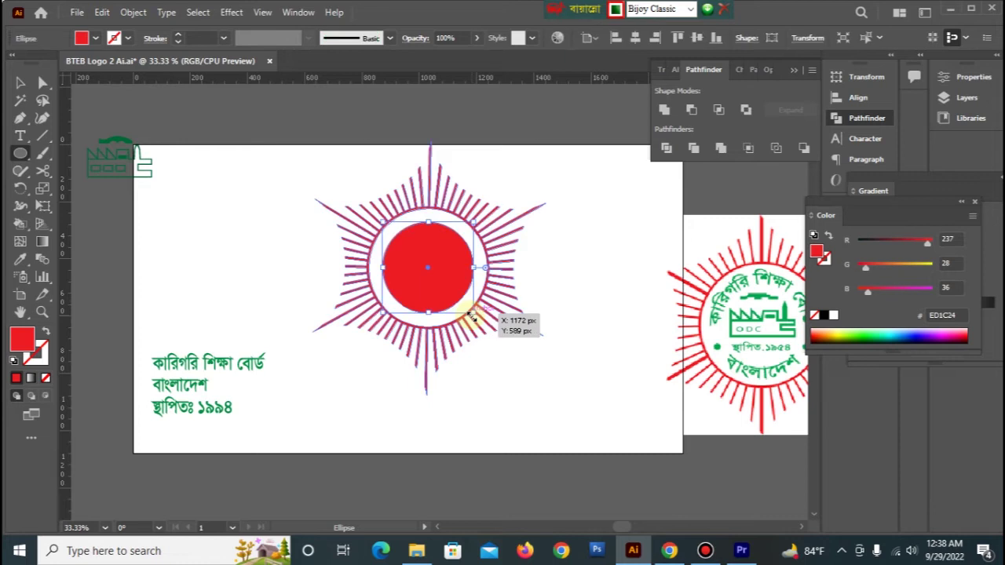
left_click(47, 334)
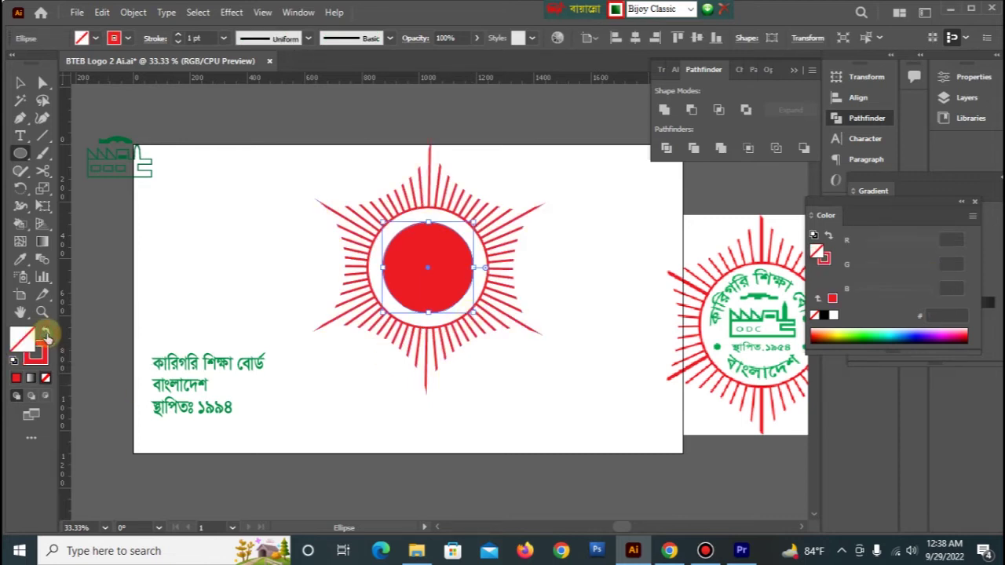
left_click(179, 37)
left_click(179, 36)
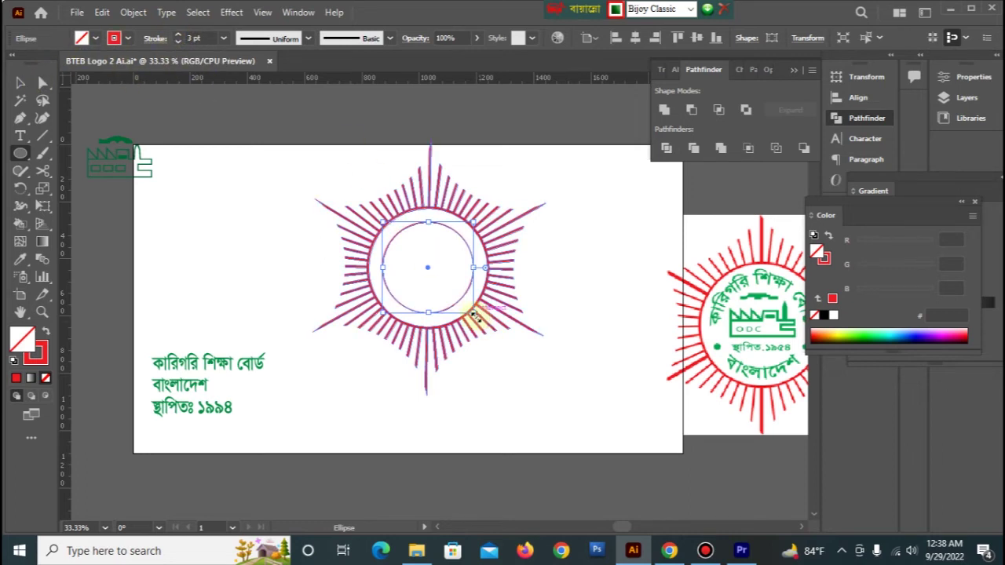
Enlarge the sunburst and its inner circle together slightly from their common centre
left_click(22, 83)
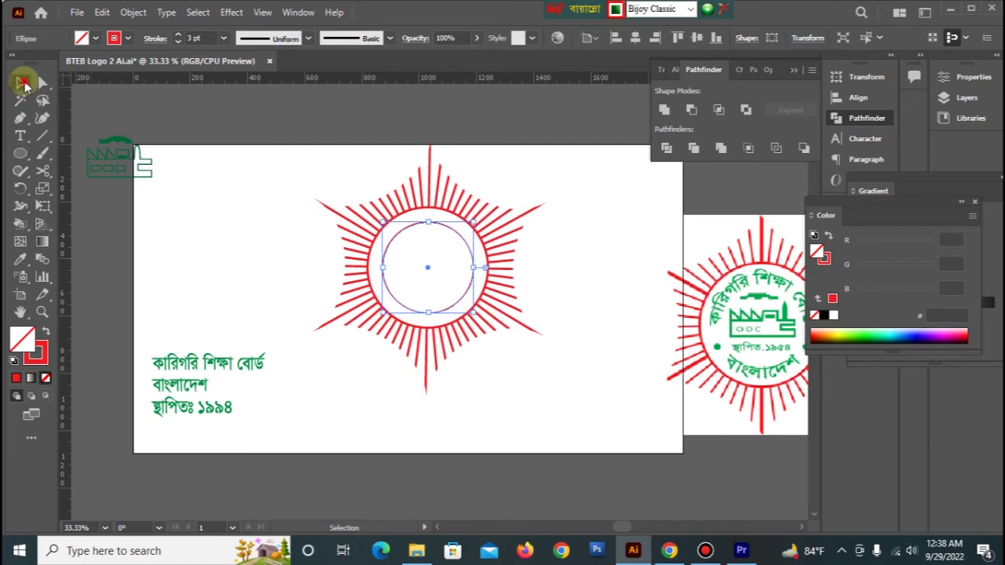
left_click(528, 386)
left_click_drag(298, 182, 509, 361)
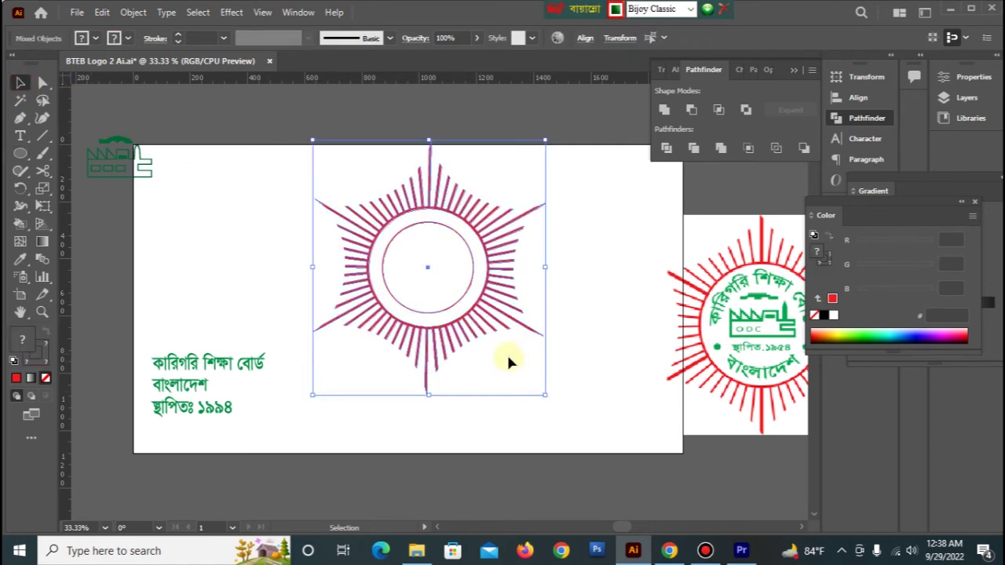
left_click_drag(542, 395, 563, 414)
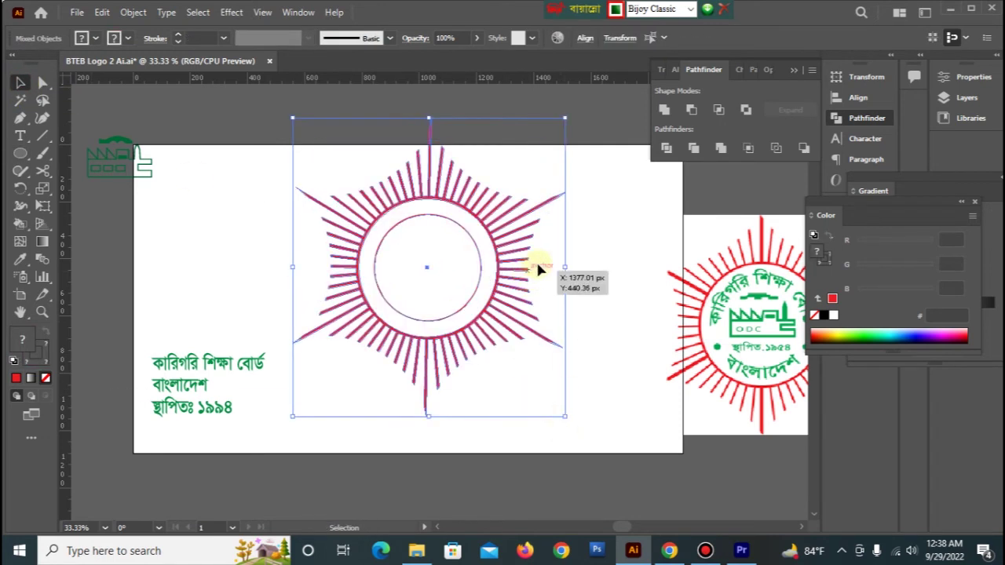
left_click(645, 273)
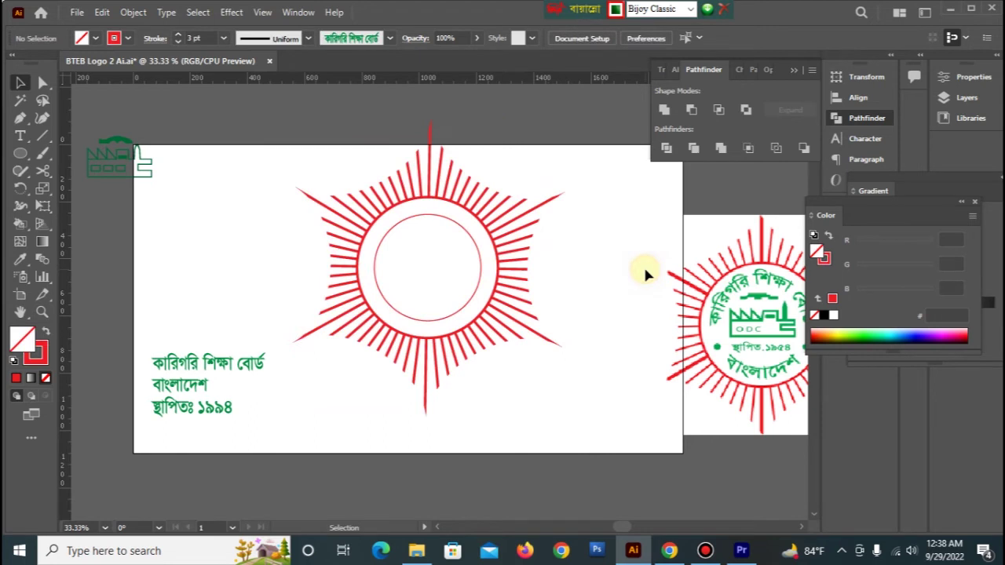
Place two horizontal guides across the inner circle, at about 444 px and 518 px vertically
left_click(405, 219)
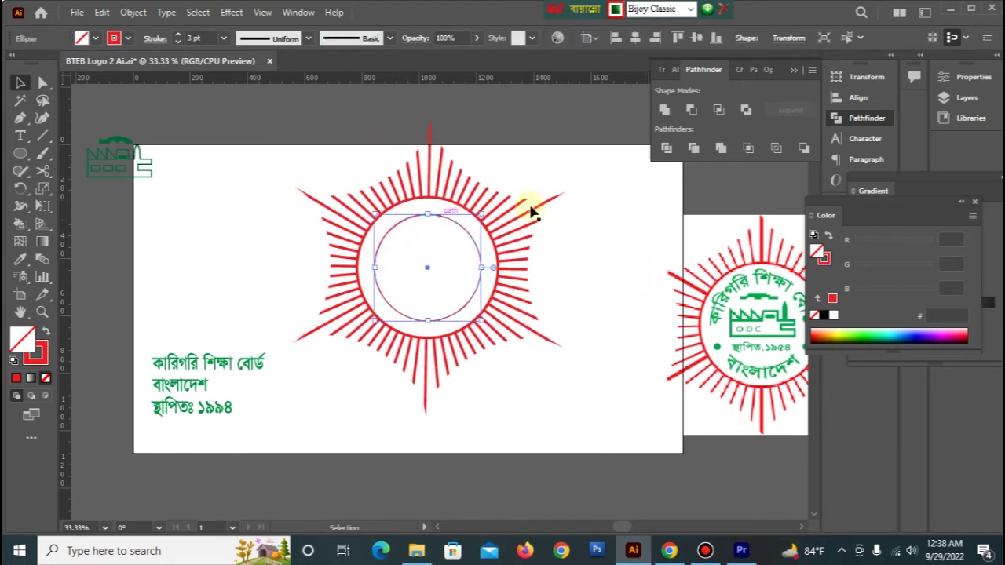
left_click_drag(452, 75, 458, 272)
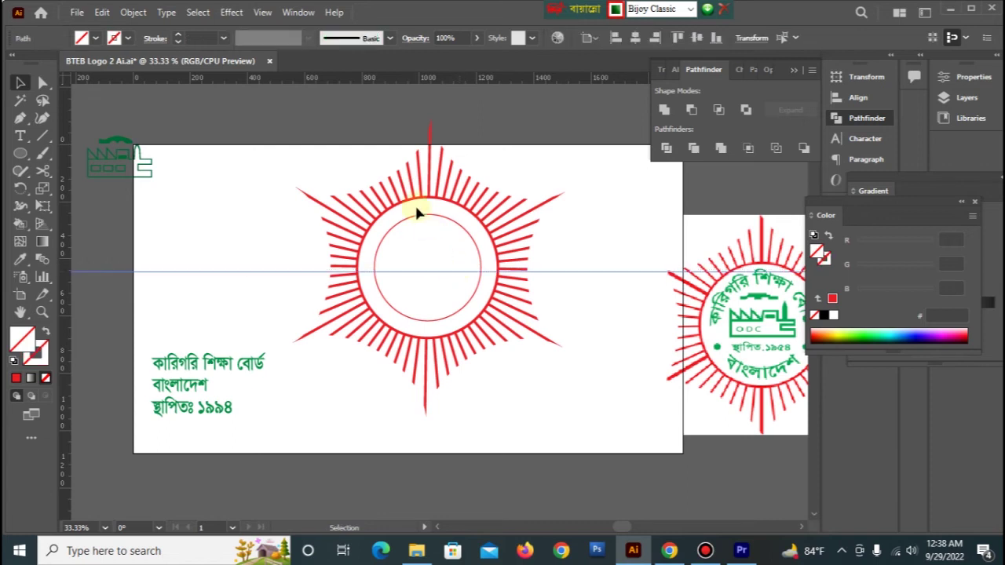
left_click(415, 217)
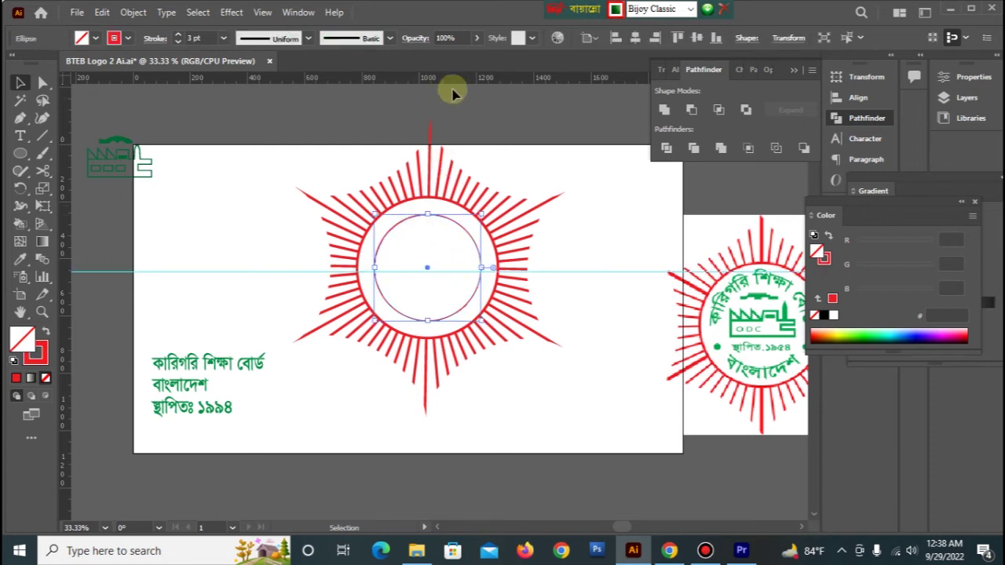
left_click_drag(440, 79, 459, 293)
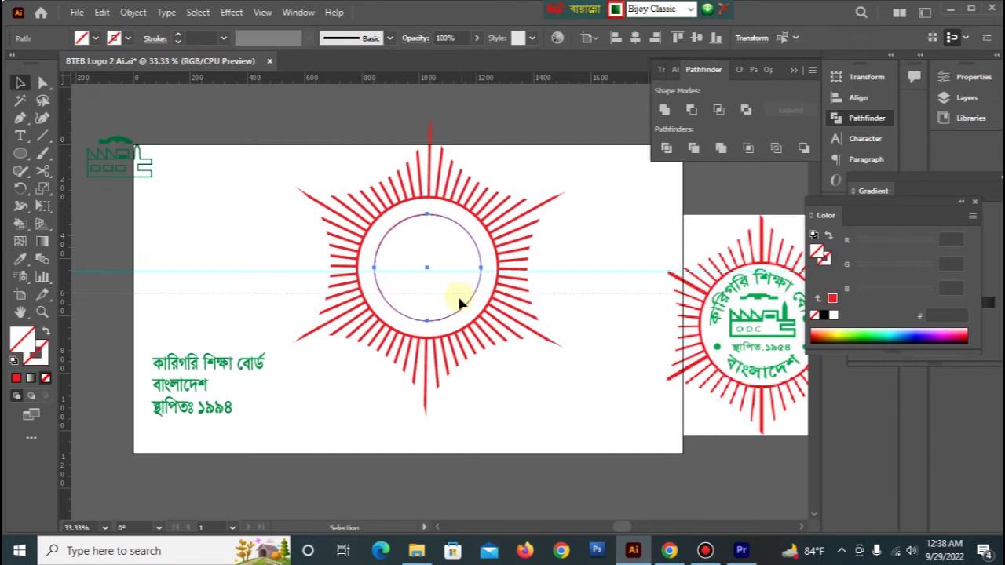
left_click(626, 345)
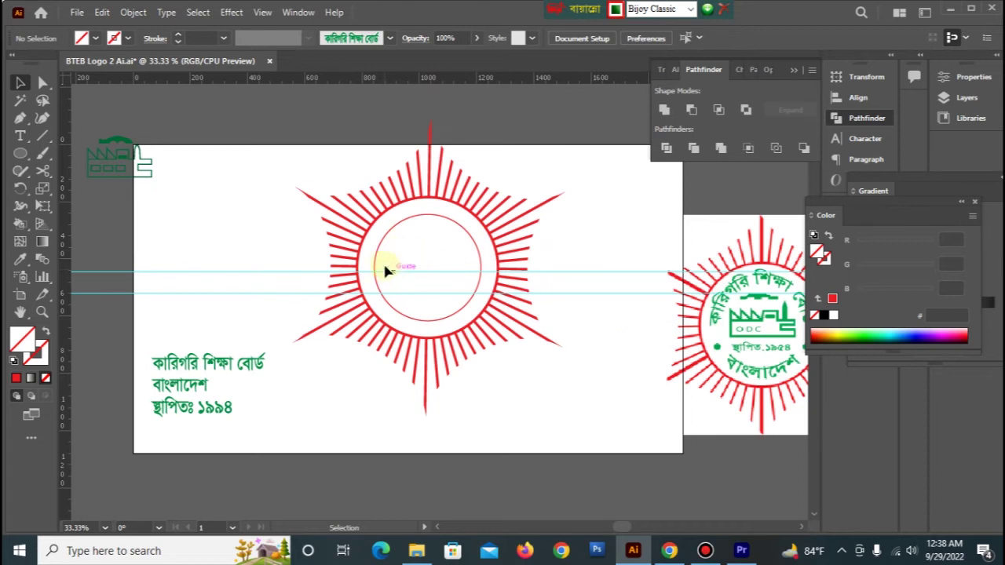
key("ctrl+plus")
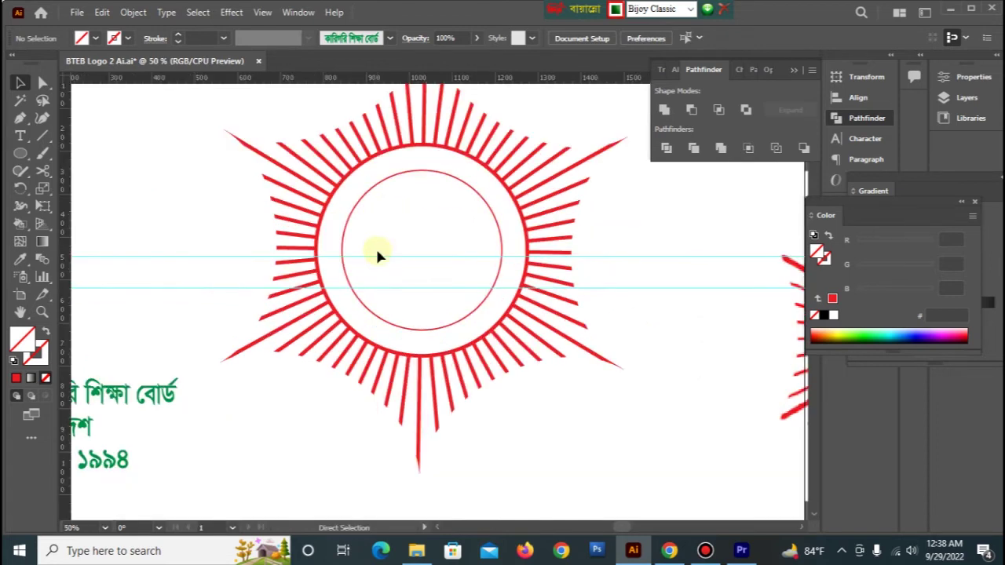
left_click_drag(180, 212, 244, 320)
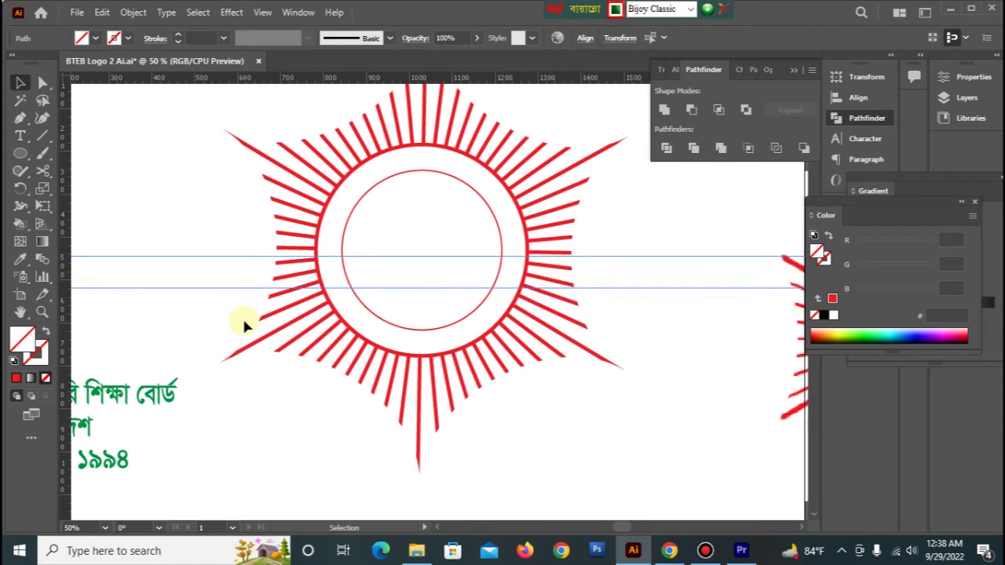
left_click(243, 326)
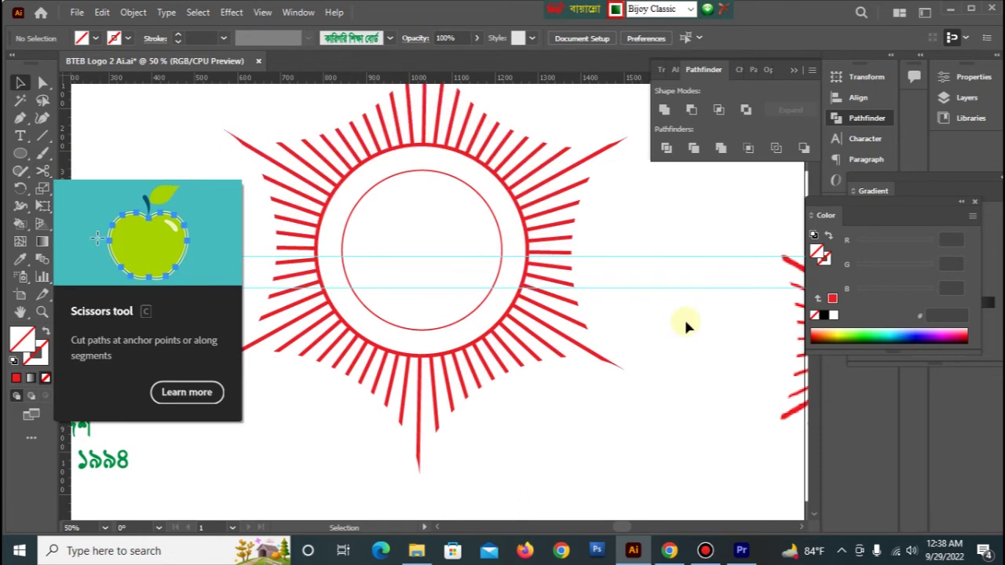
Cut the inner circle with the Scissors tool at its four intersections with the two guides
left_click(43, 171)
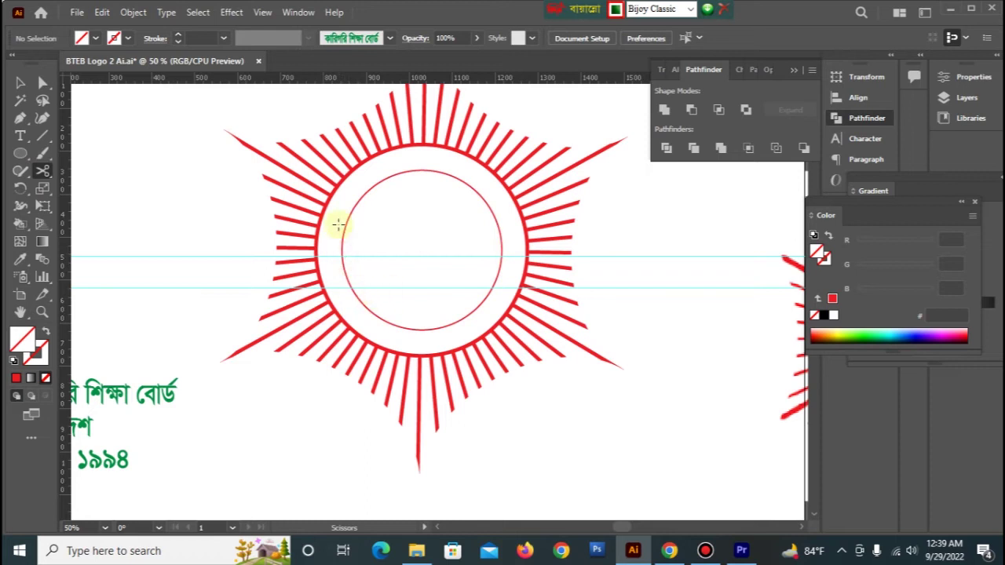
key("ctrl+plus")
key("ctrl+plus")
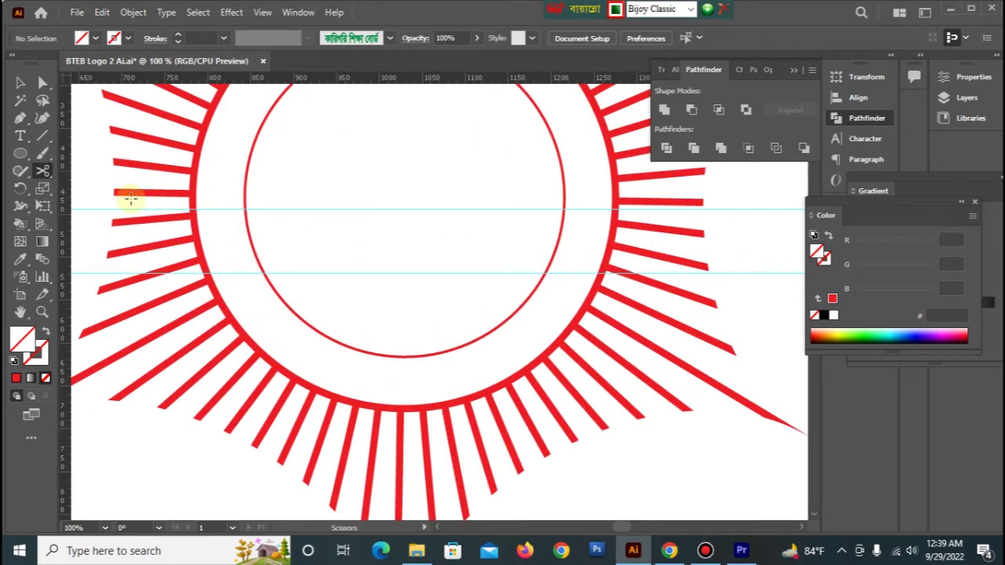
left_click(244, 206)
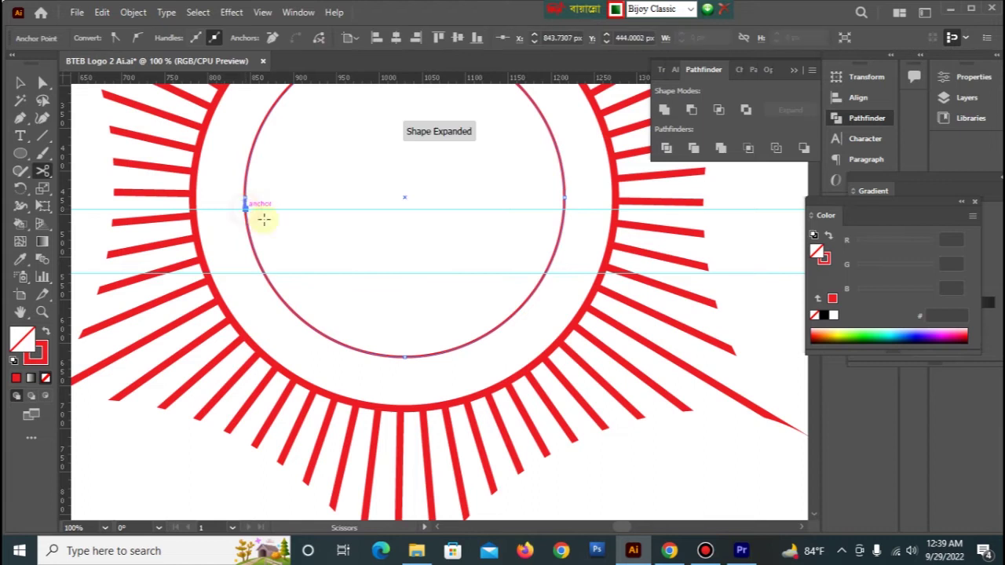
left_click(263, 274)
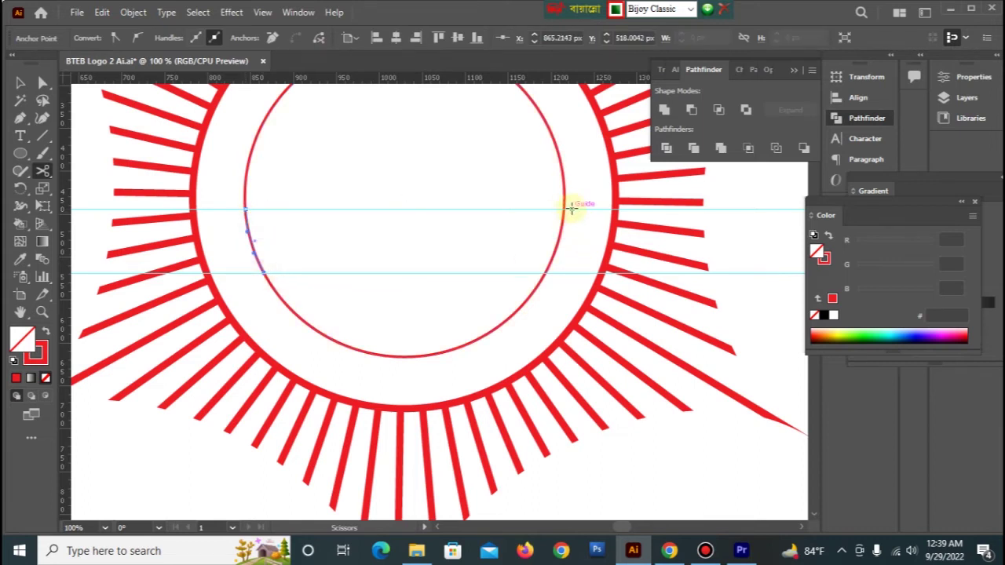
left_click(563, 208)
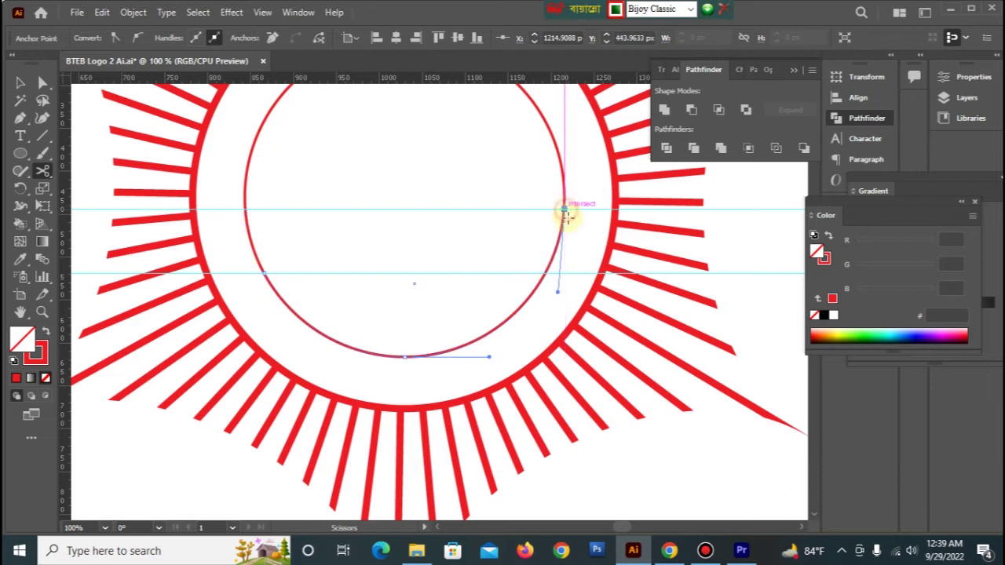
left_click(546, 273)
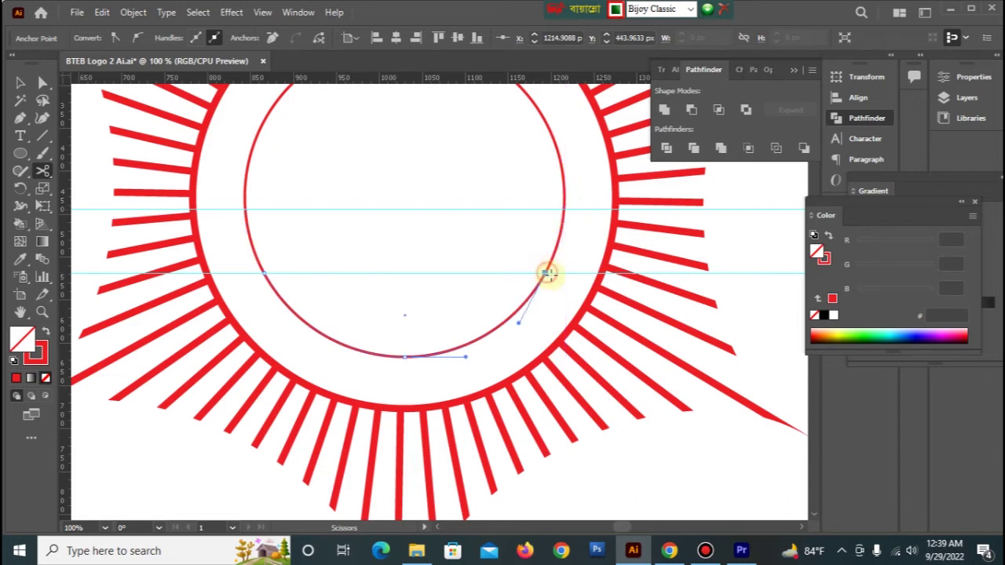
left_click(20, 84)
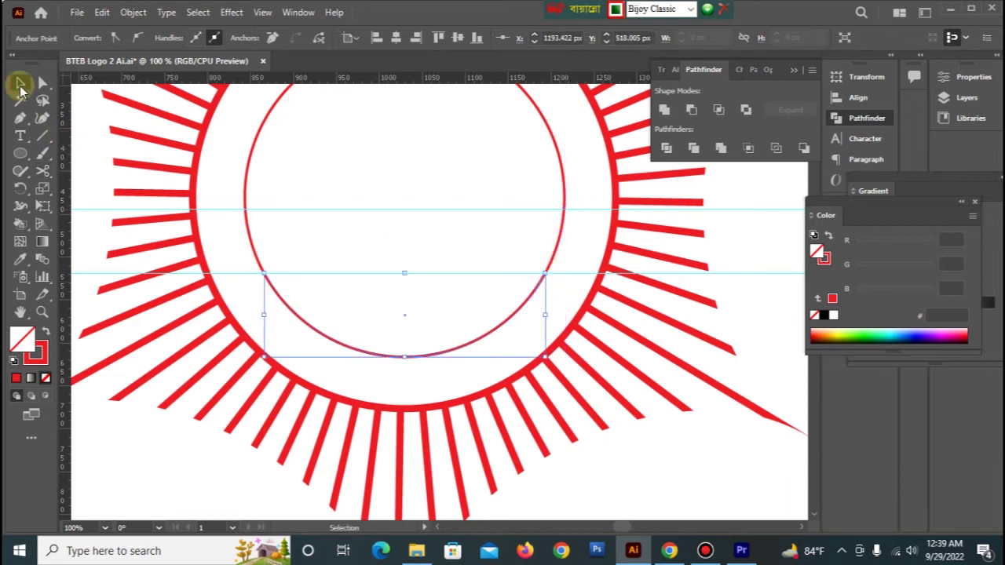
key("ctrl+minus")
key("ctrl+minus")
key("ctrl+minus")
key("ctrl+minus")
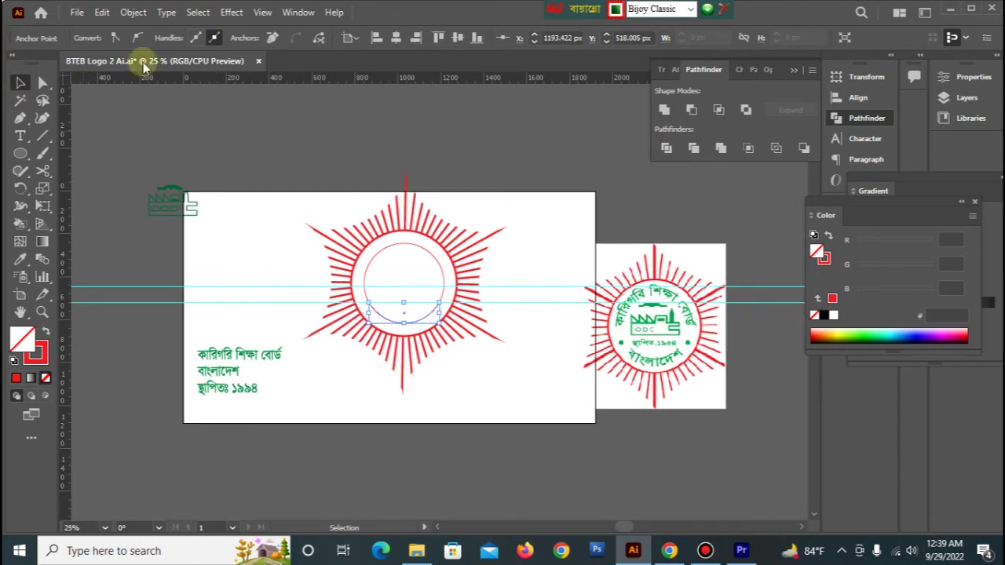
left_click(333, 210)
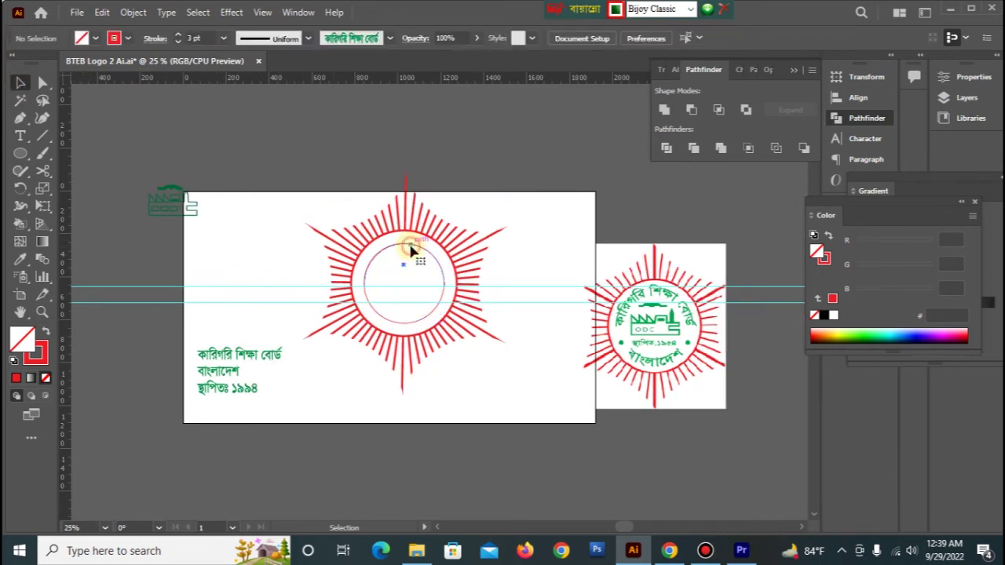
left_click(404, 322)
left_click(509, 390)
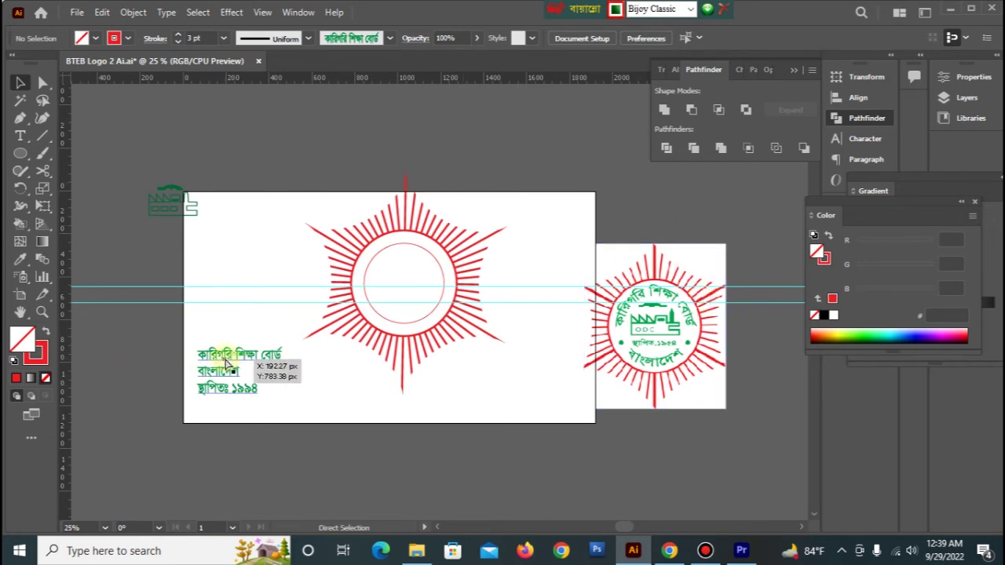
Convert the three-line Bengali text to outlines and ungroup the resulting artwork
key("ctrl+equal")
key("ctrl+equal")
key("ctrl+minus")
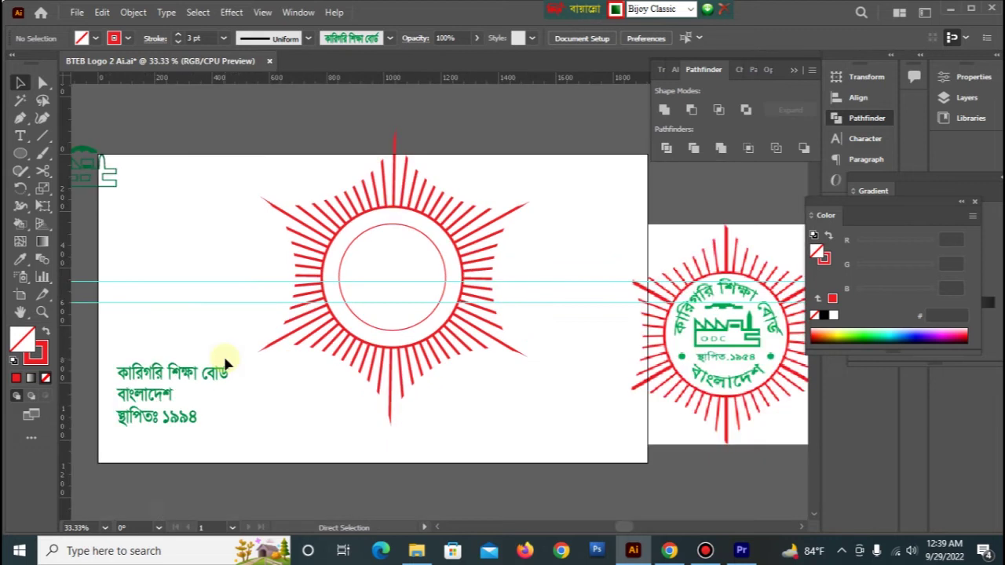
left_click_drag(103, 355, 234, 420)
right_click(153, 374)
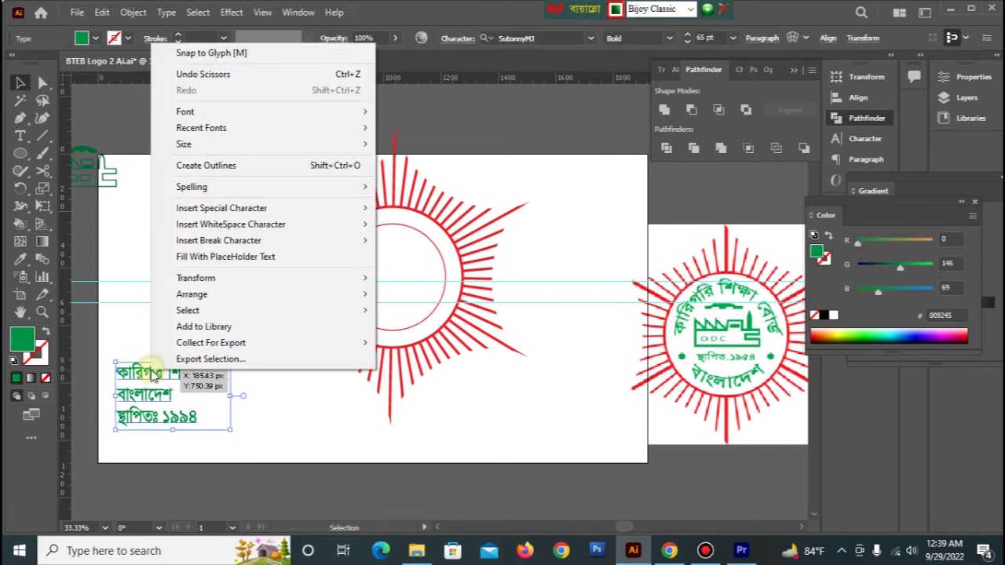
left_click(204, 175)
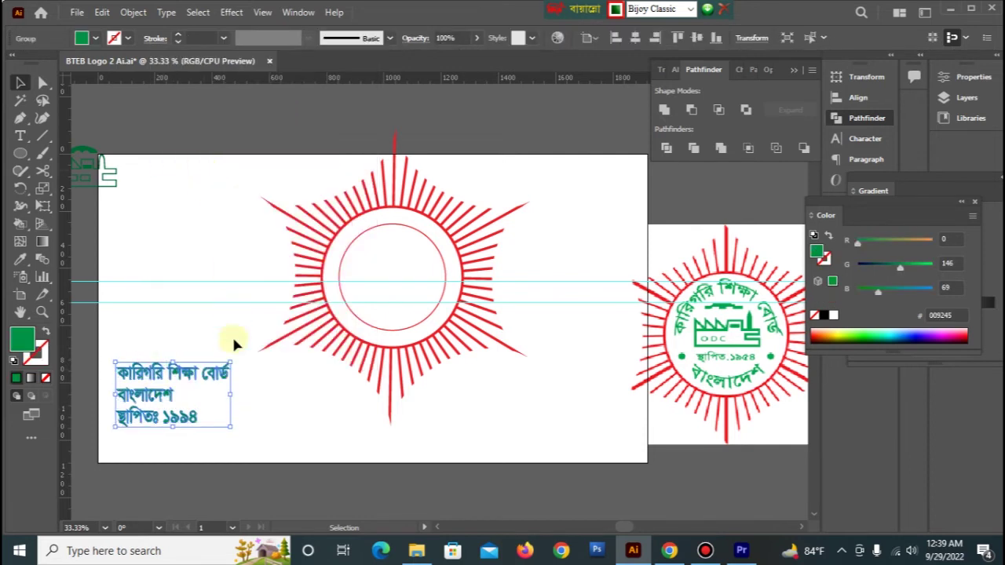
right_click(188, 378)
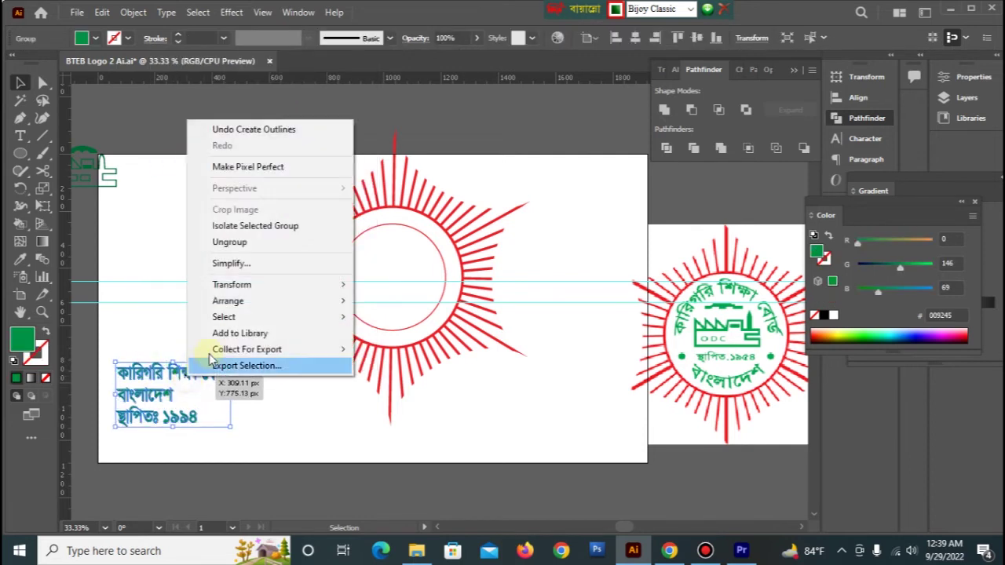
left_click(228, 242)
Group the outlined letters of each of the three text lines separately, making one group per line
left_click(122, 349)
left_click_drag(122, 351, 229, 372)
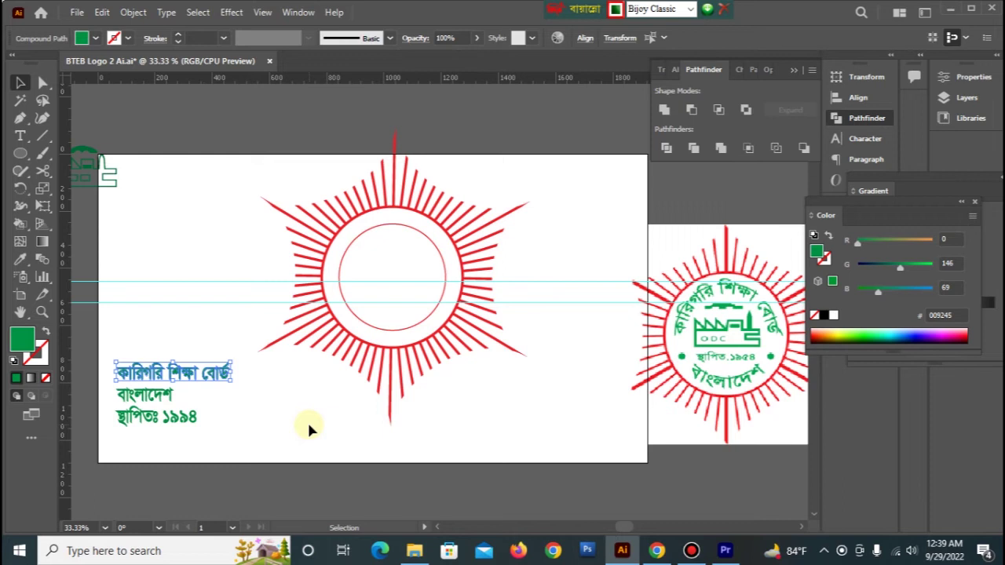
key("a")
key("v")
left_click(275, 417)
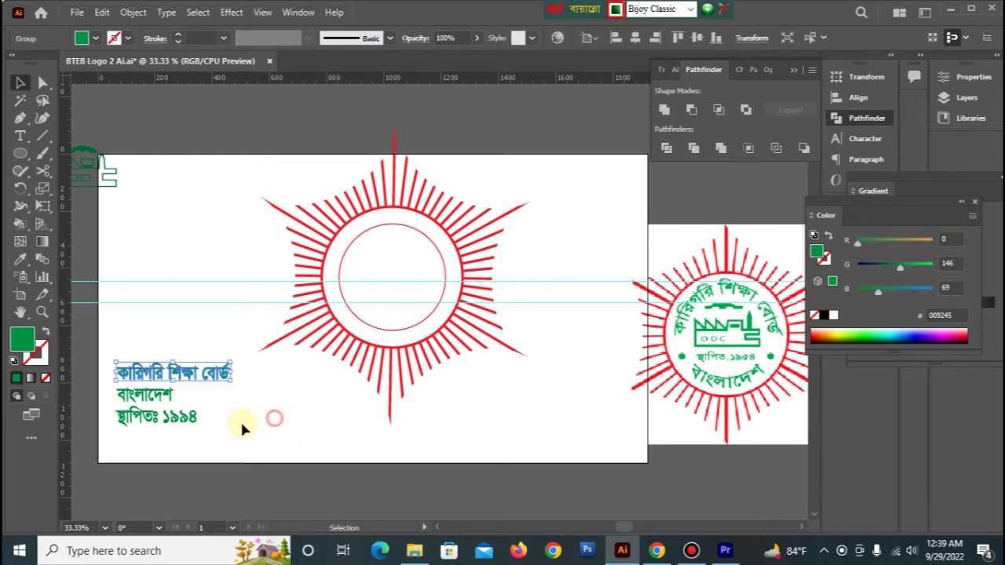
left_click_drag(107, 393, 191, 403)
key("a")
key("v")
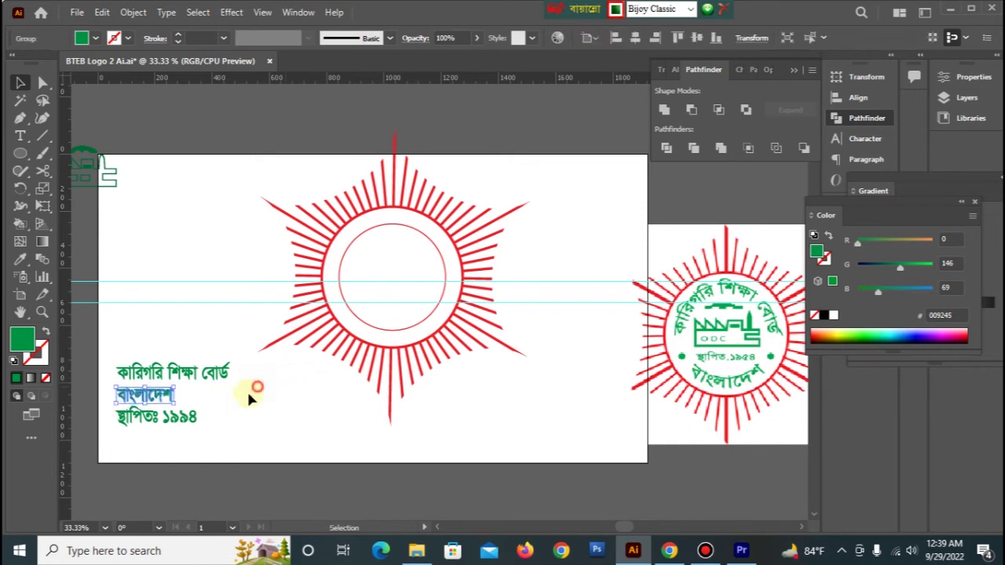
left_click(247, 389)
left_click_drag(106, 415, 204, 429)
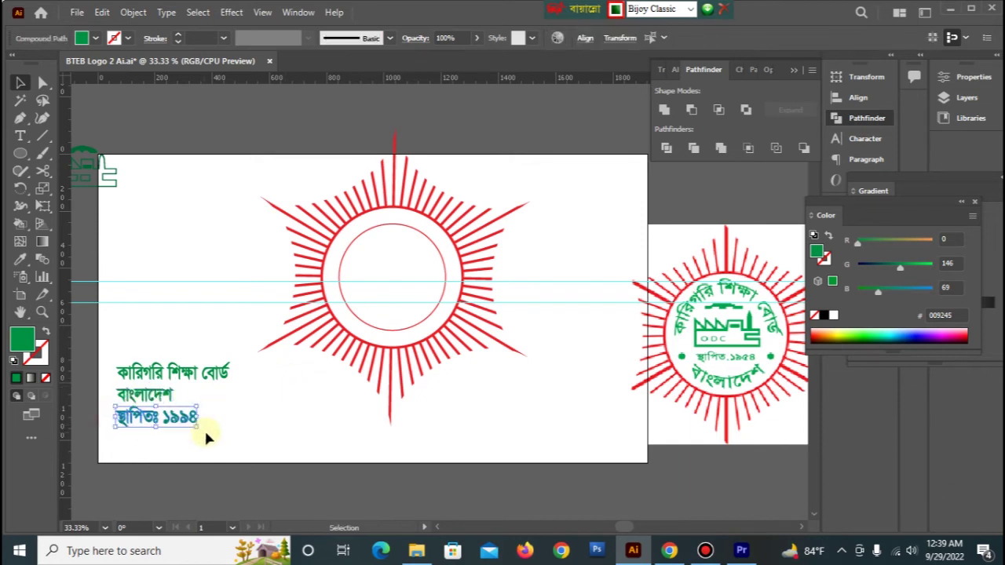
key("a")
key("v")
left_click(212, 429)
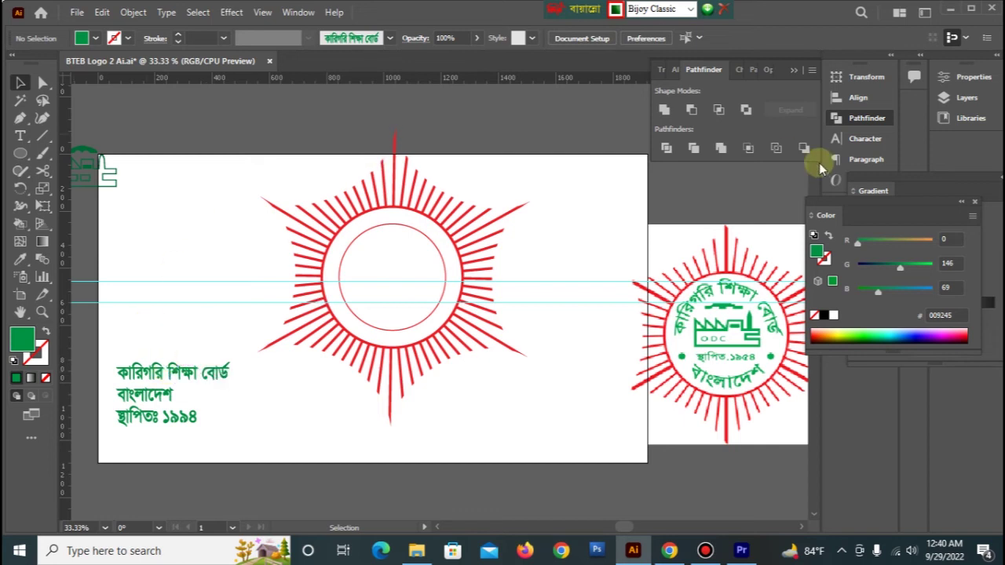
Create an art brush from the outlined line কারিগরি শিক্ষা বোর্ড, stretched to fit the stroke length
left_click(292, 17)
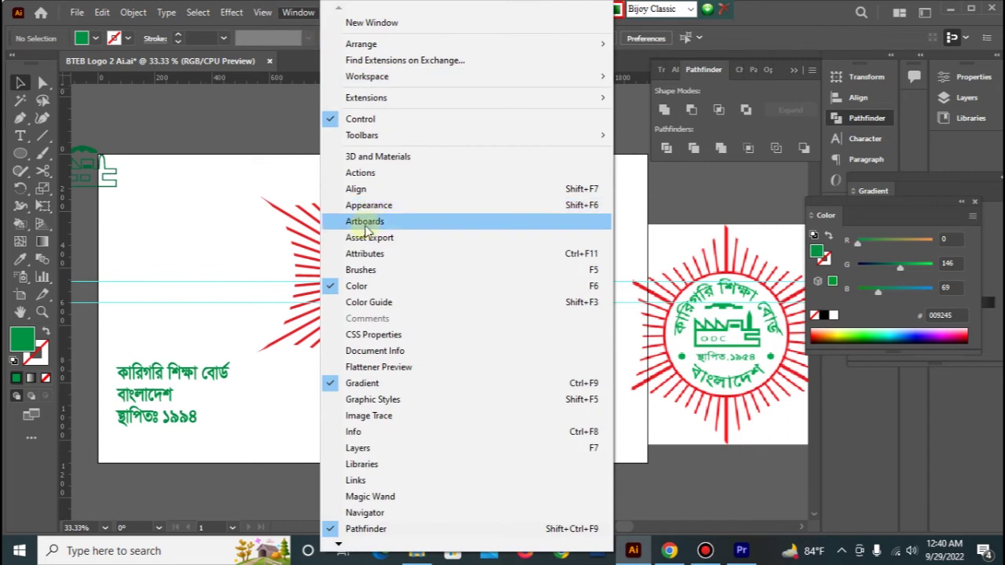
left_click(360, 271)
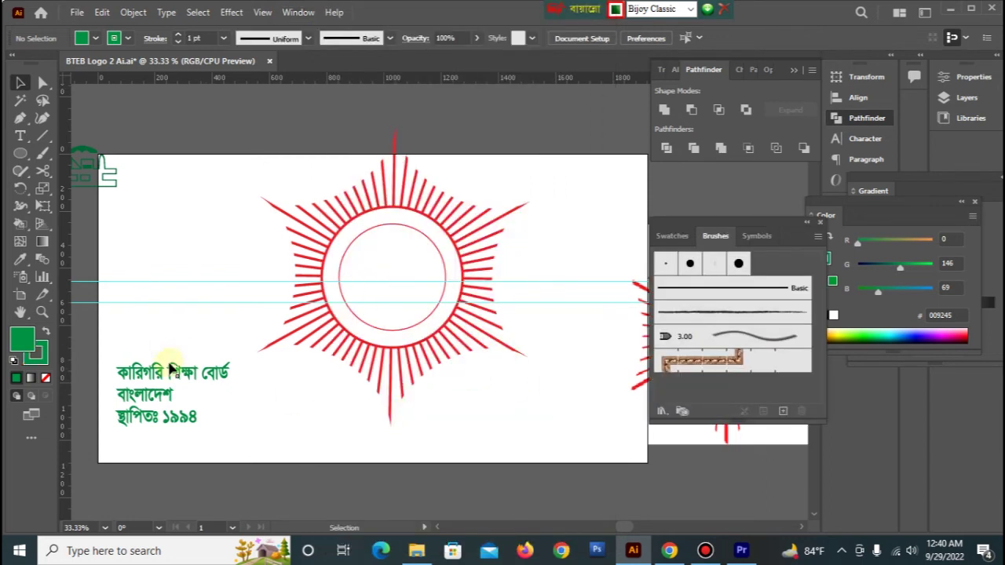
mouse_move(171, 369)
left_mouse_down()
mouse_move(602, 321)
mouse_move(727, 301)
mouse_move(729, 289)
mouse_move(708, 292)
left_mouse_up()
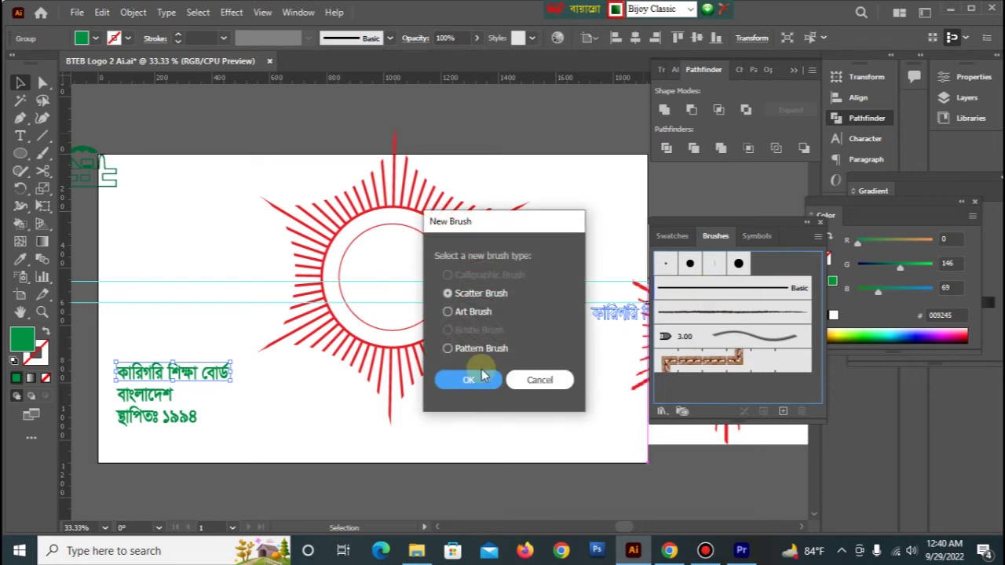
left_click(449, 316)
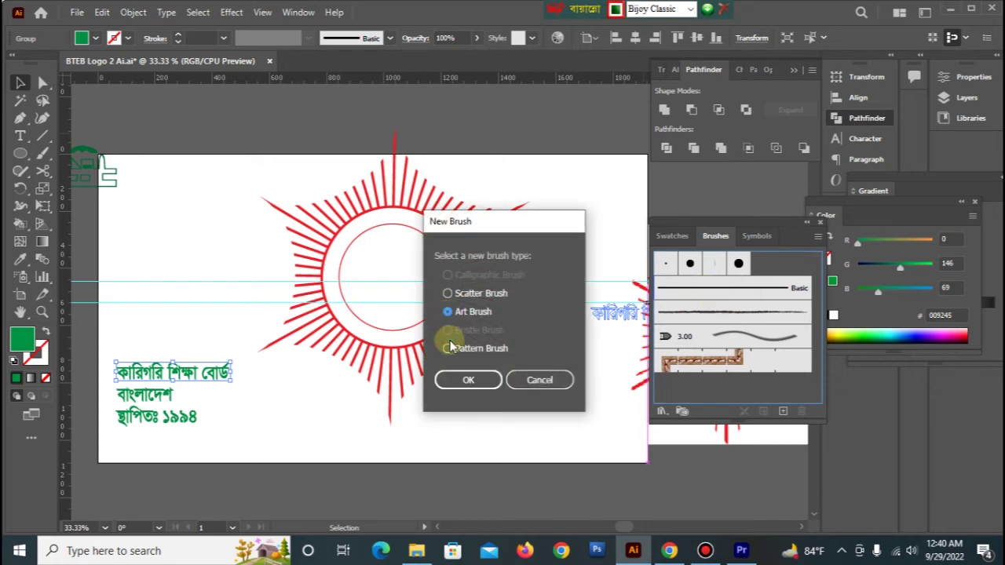
left_click(464, 380)
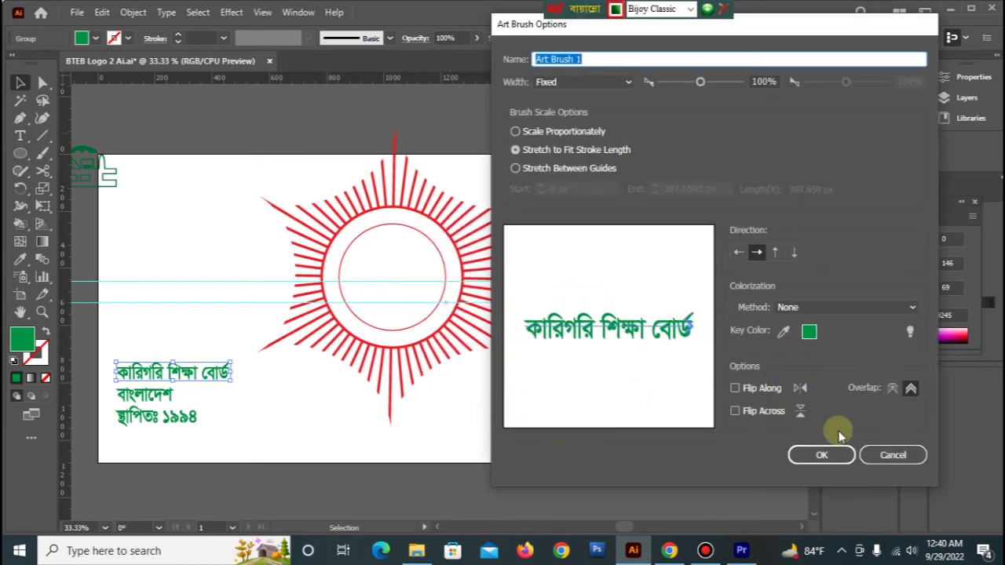
left_click(821, 456)
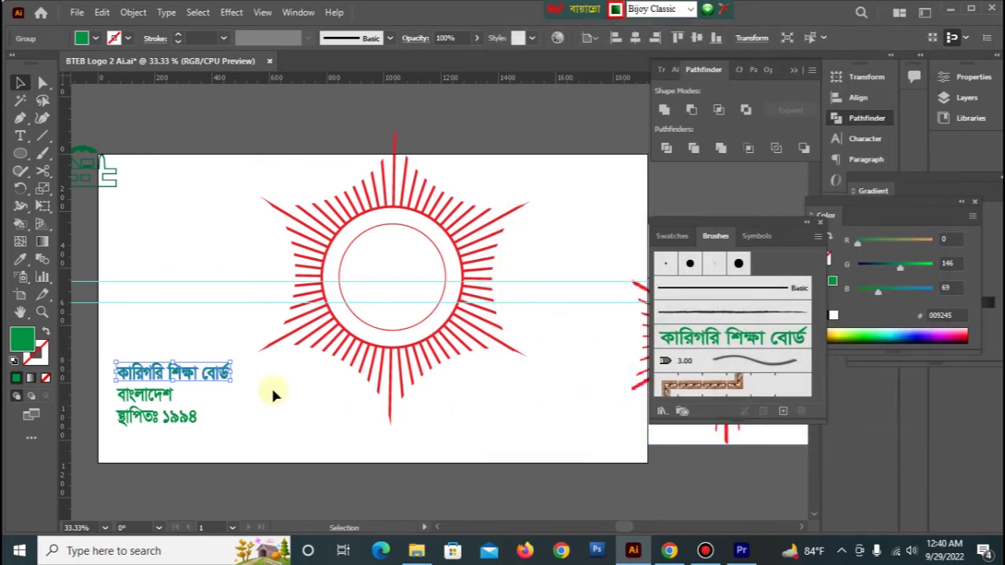
Create a second art brush from the outlined word বাংলাদেশ, with its direction running from right to left
left_click(146, 396)
mouse_move(145, 397)
left_mouse_down()
mouse_move(579, 385)
mouse_move(729, 302)
mouse_move(717, 300)
left_mouse_up()
left_click(448, 312)
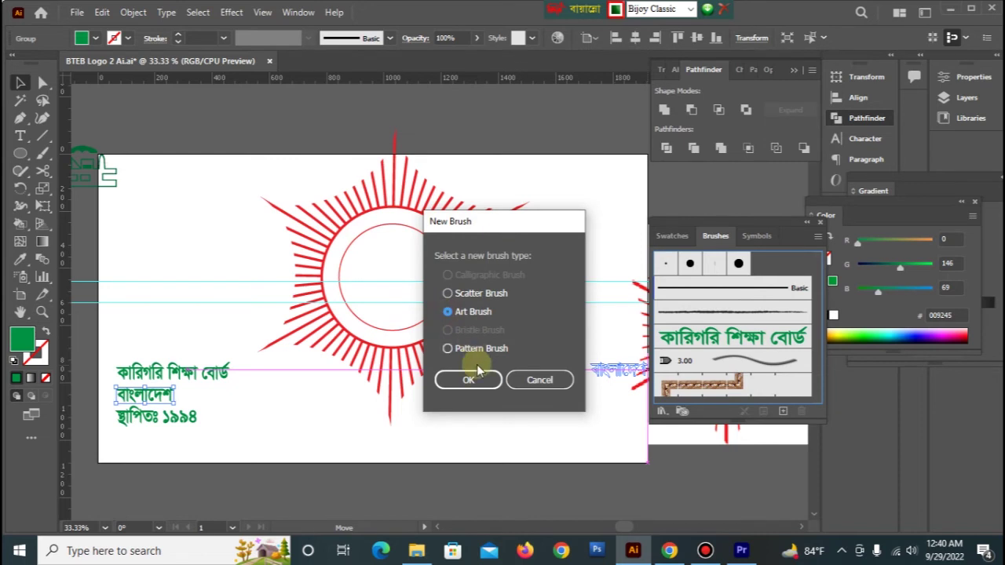
left_click(468, 380)
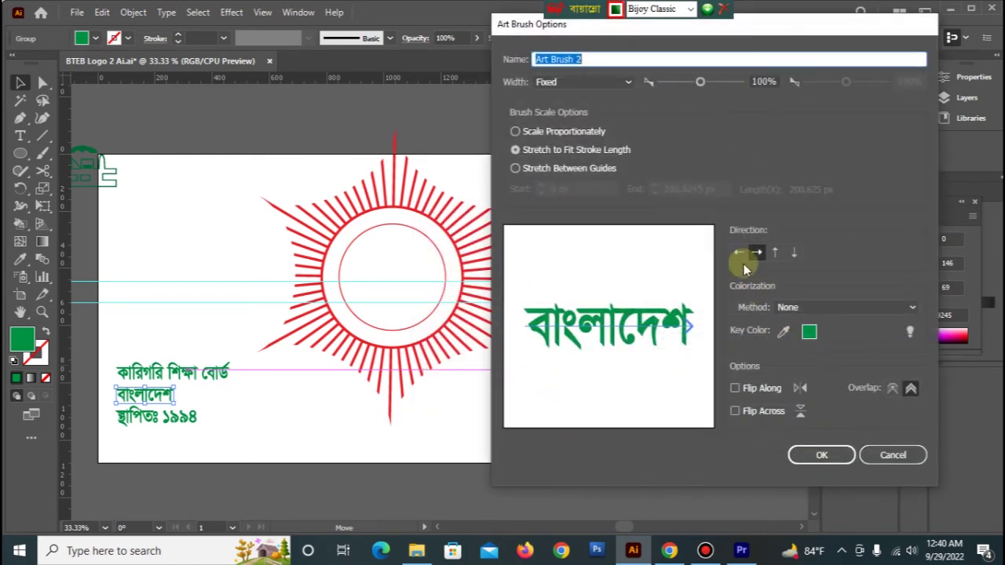
left_click(820, 455)
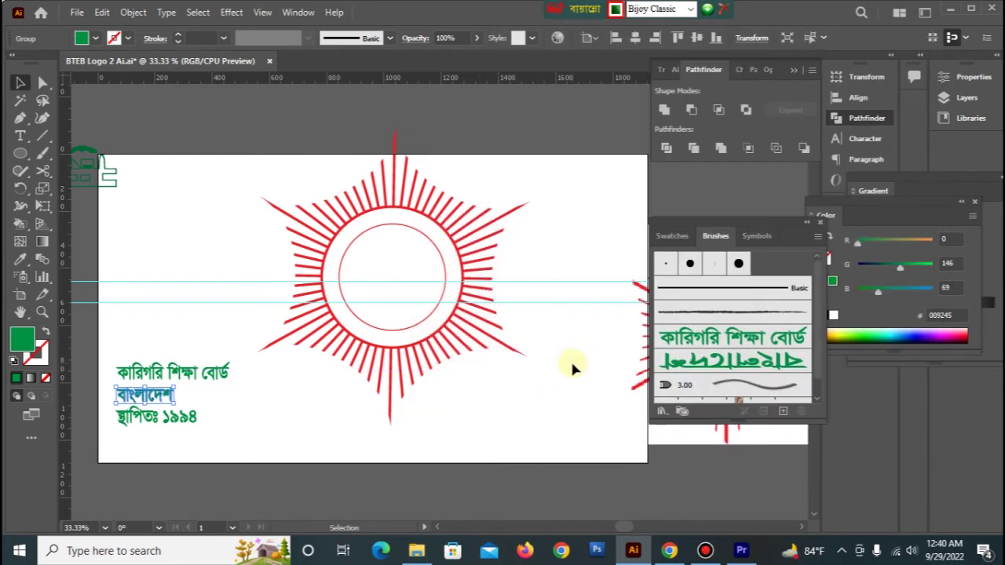
left_click(571, 366)
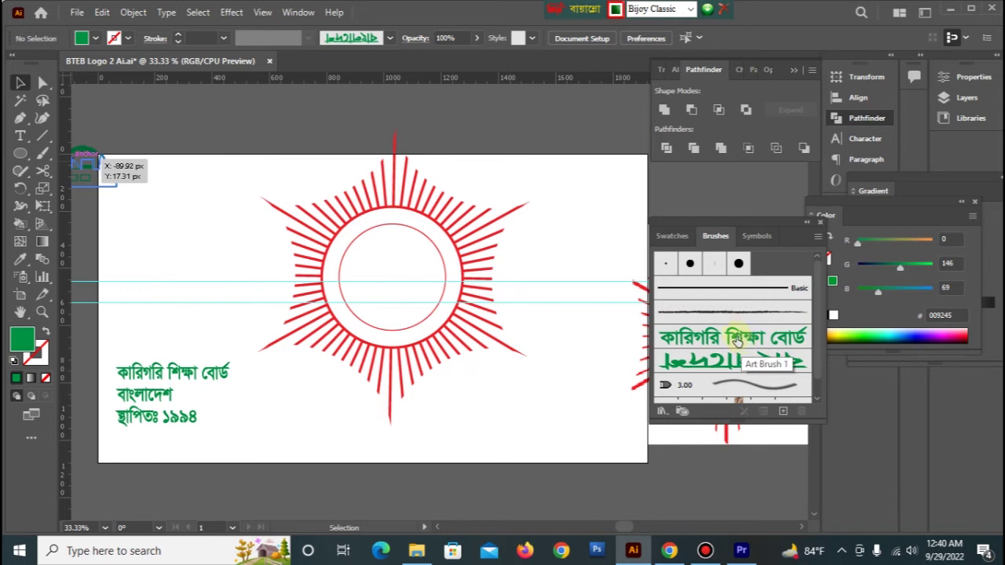
Apply the কারিগরি শিক্ষা বোর্ড art brush to the inner circle's upper arc and the বাংলাদেশ art brush to its lower arc
left_click(393, 228)
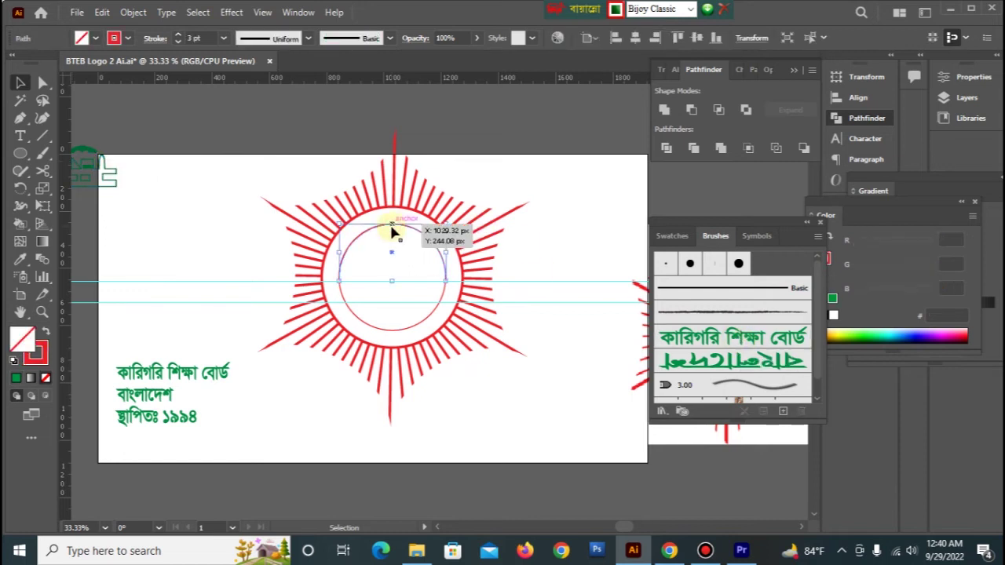
left_click(739, 338)
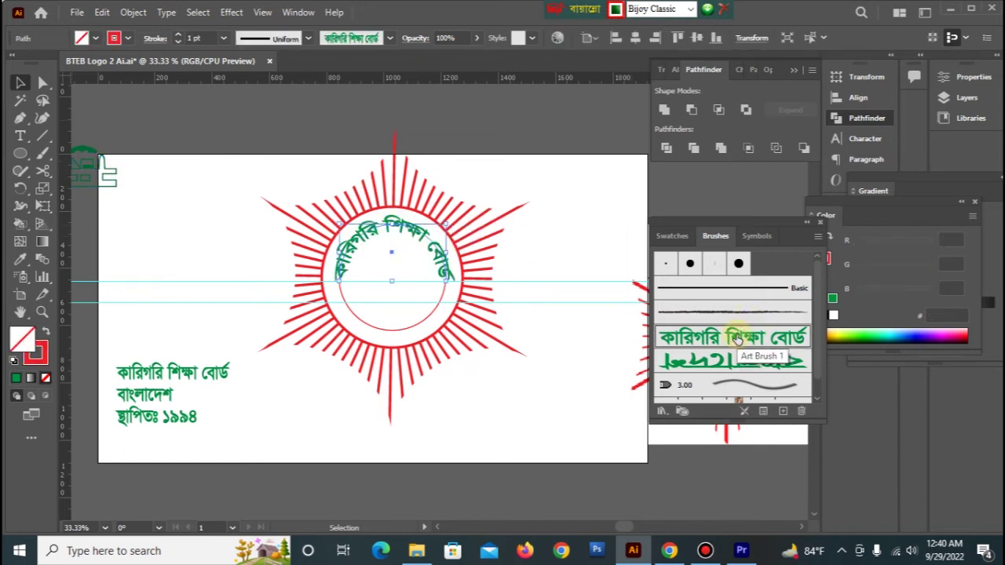
left_click(603, 355)
left_click(376, 330)
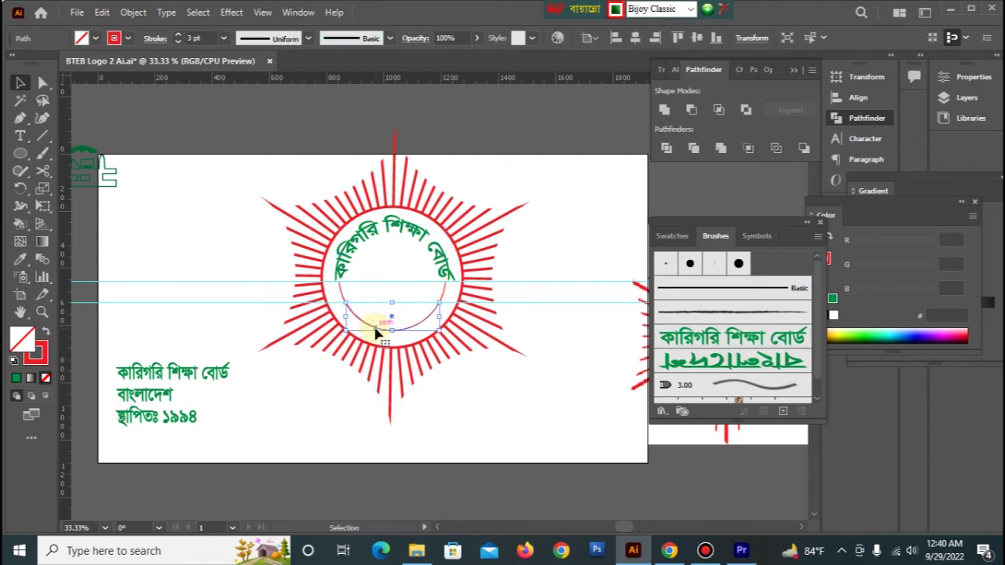
left_click(713, 361)
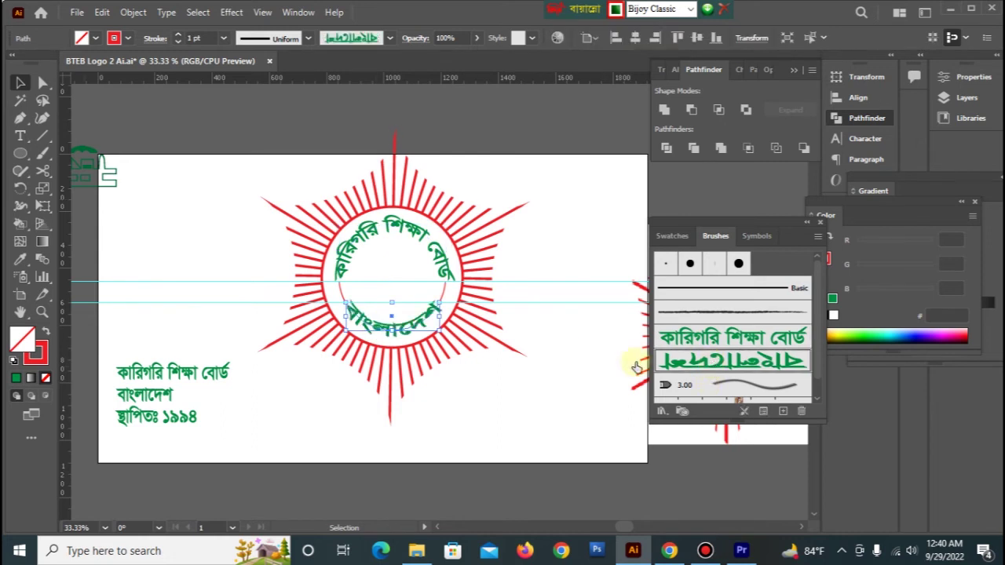
left_click(532, 409)
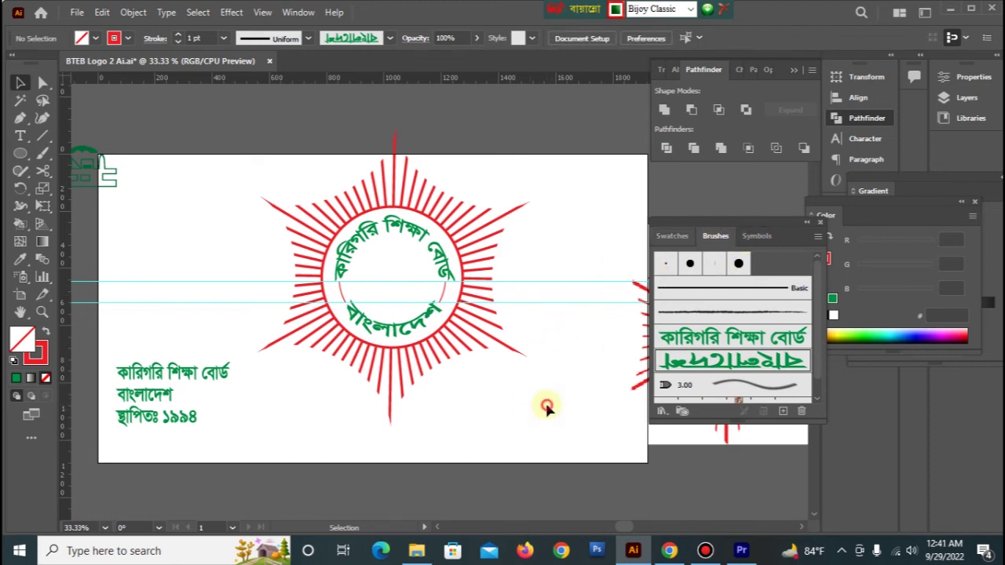
Delete both horizontal guides crossing the inner circle
left_click_drag(193, 260, 204, 312)
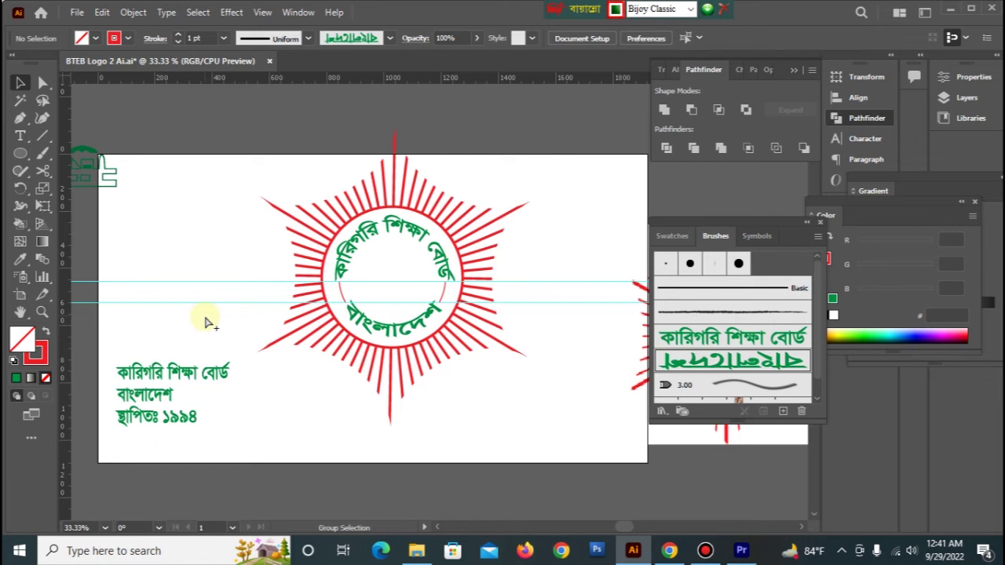
left_click_drag(207, 322, 206, 321)
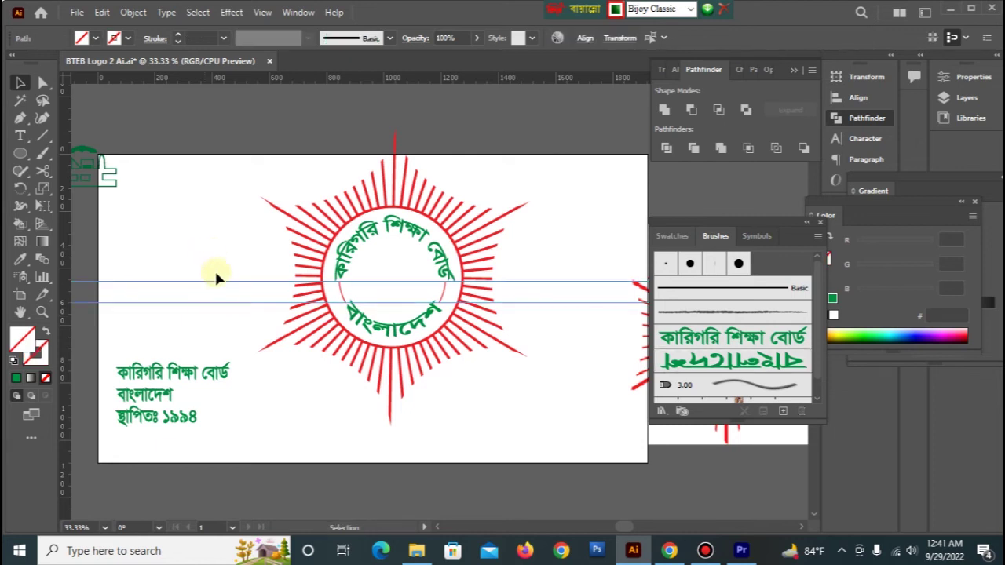
left_click(211, 292)
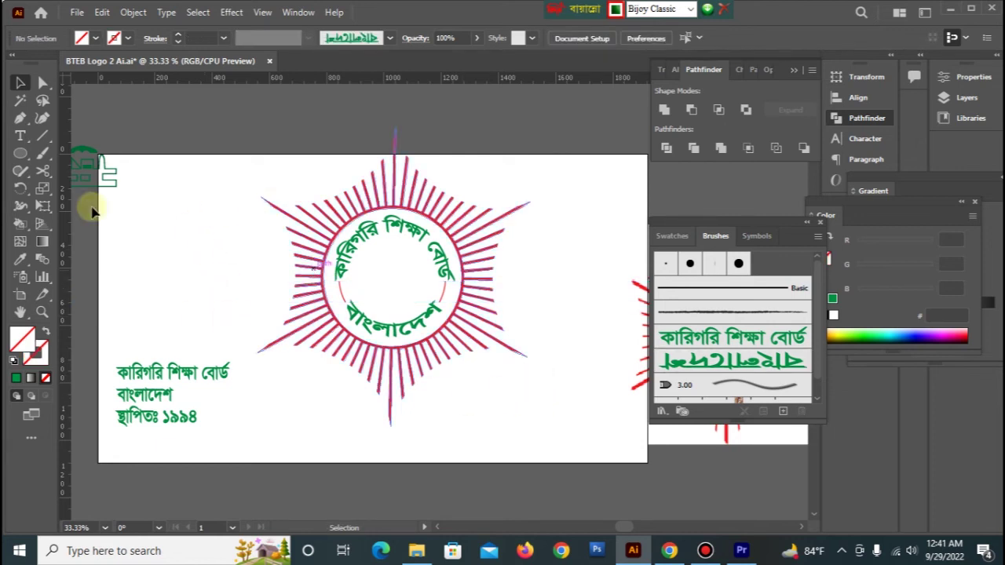
Draw a small circle centred on the short red arc at the inner circle's left side and fill it with green 009245
left_click(19, 154)
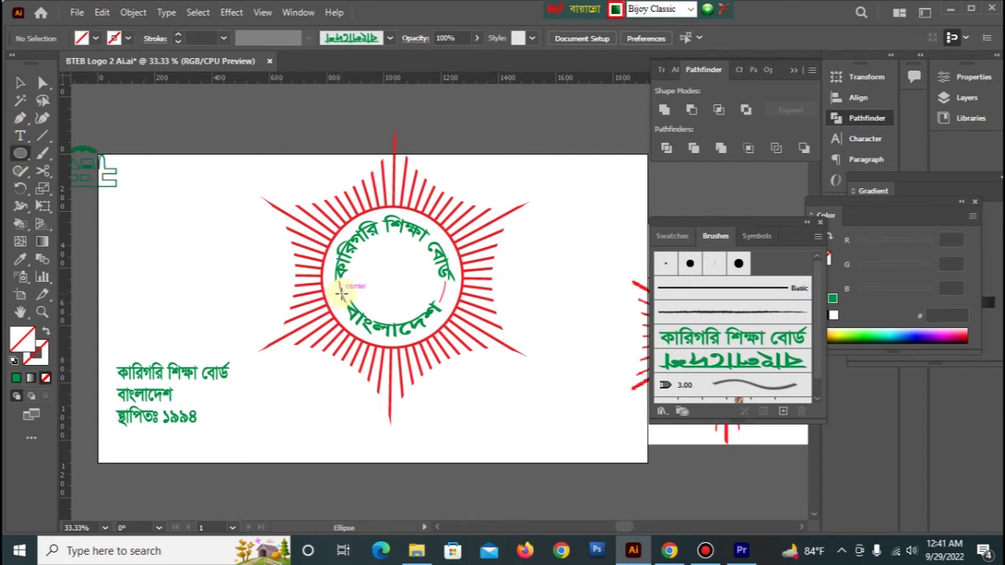
left_click_drag(342, 292, 350, 300)
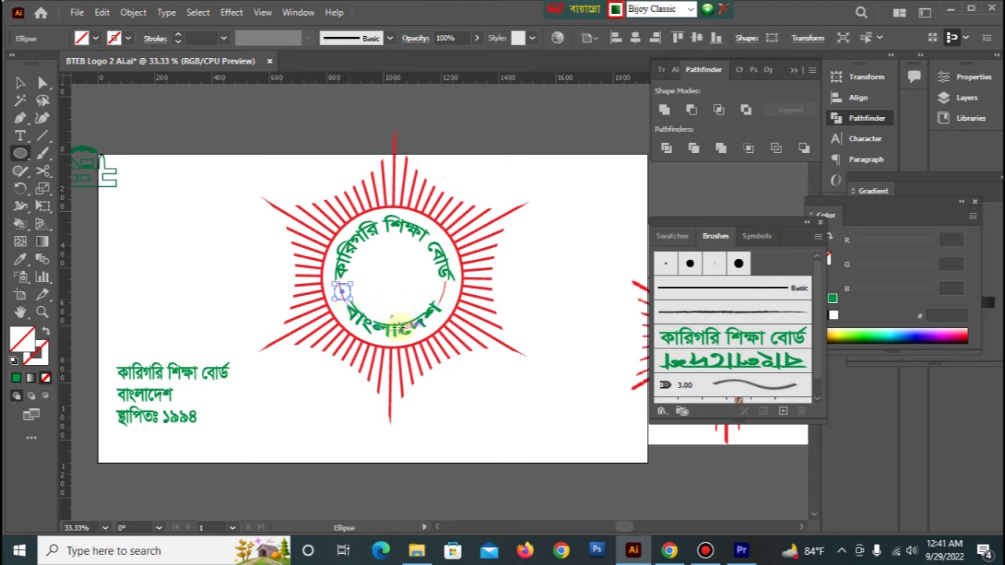
left_click(96, 38)
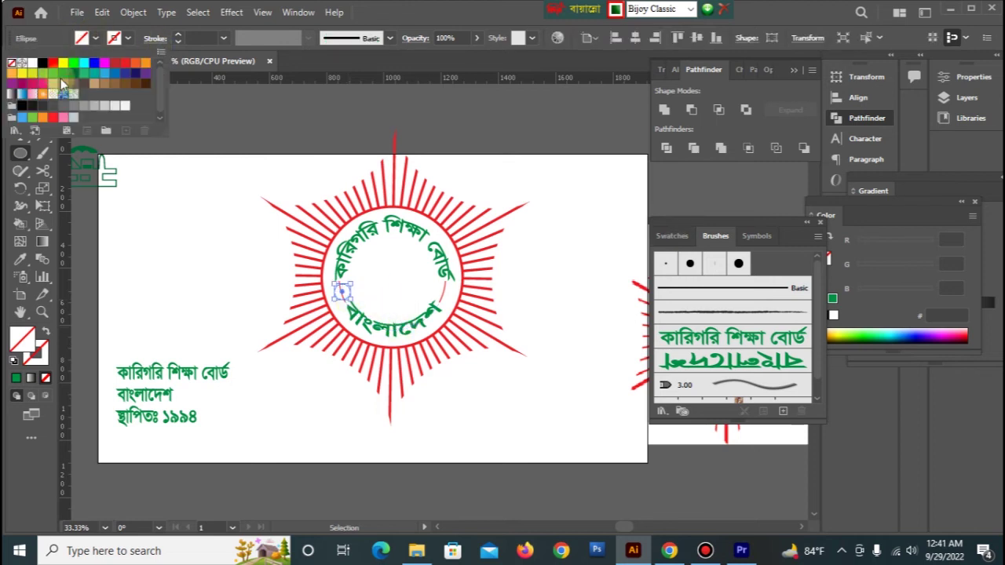
left_click(154, 222)
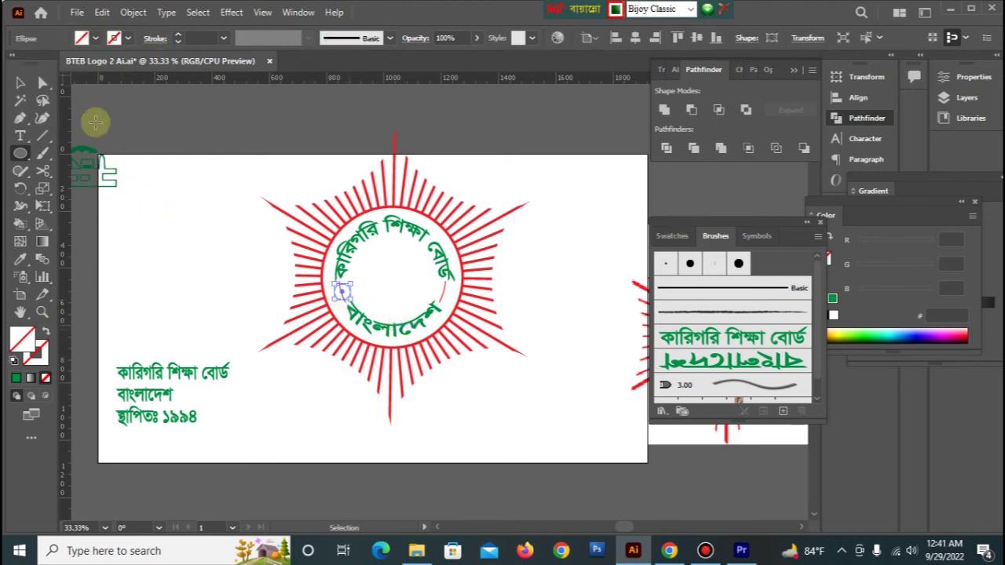
left_click(96, 39)
left_click(69, 73)
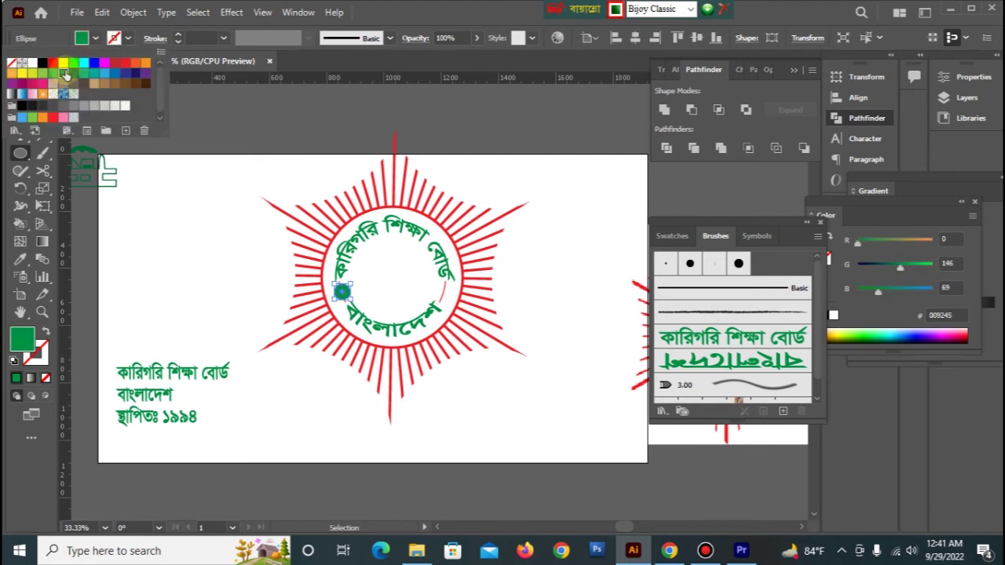
left_click(194, 266)
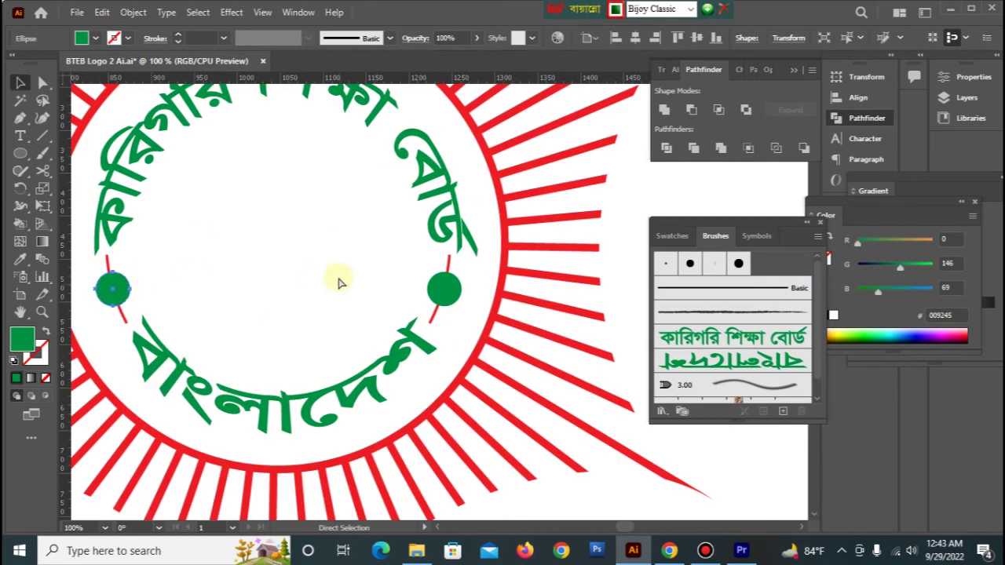
left_click(450, 295)
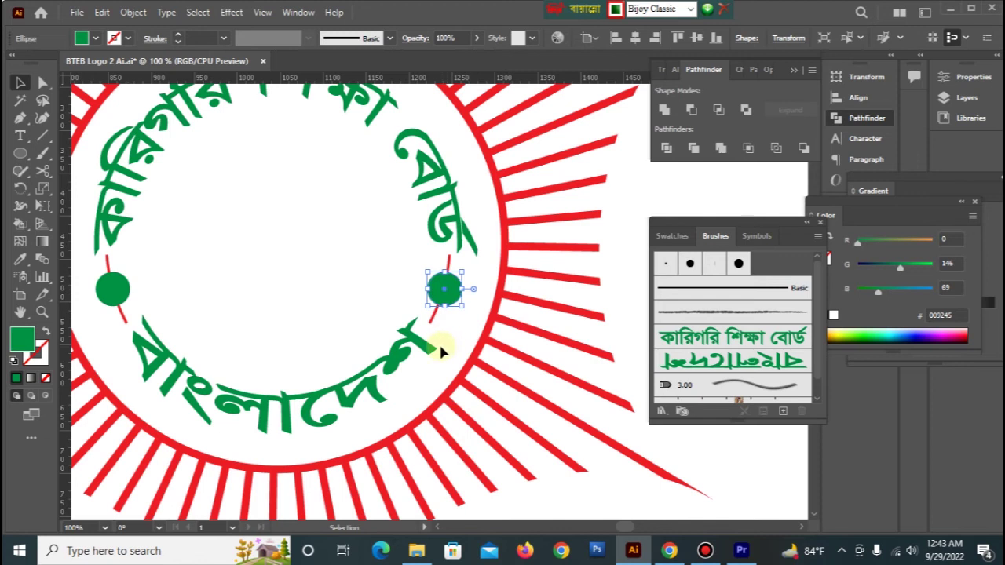
left_click(114, 289)
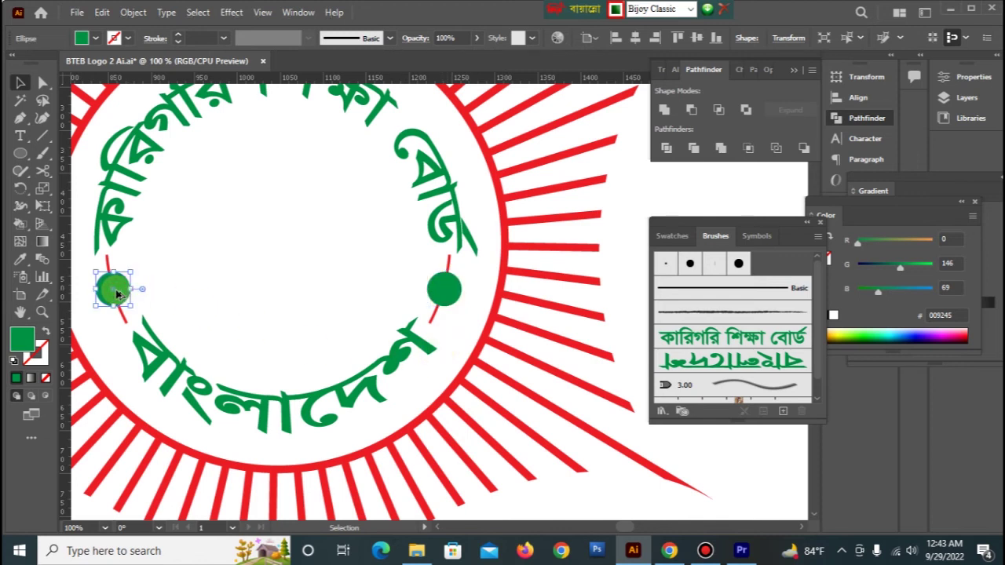
left_click(454, 291)
left_click(379, 296)
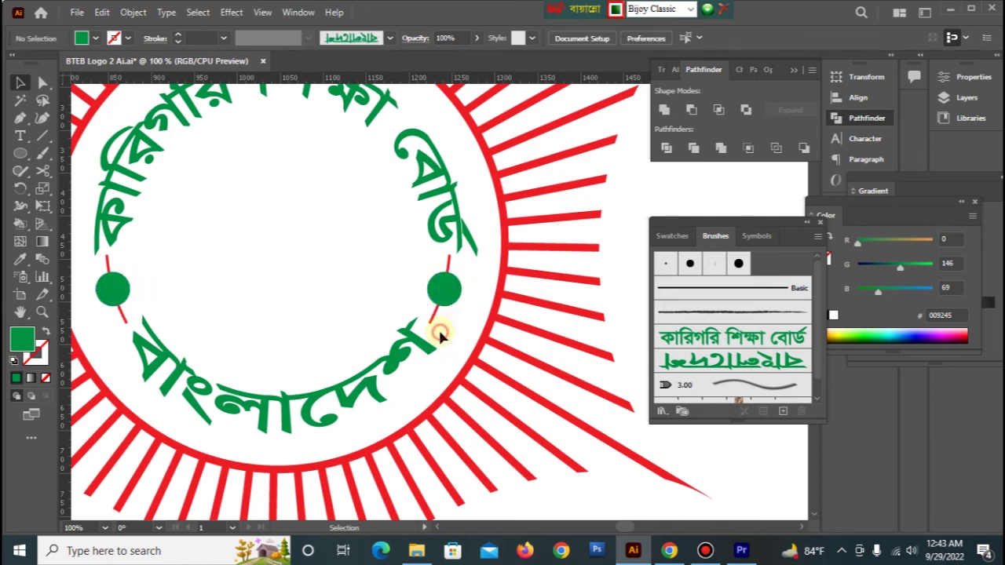
left_click(114, 289)
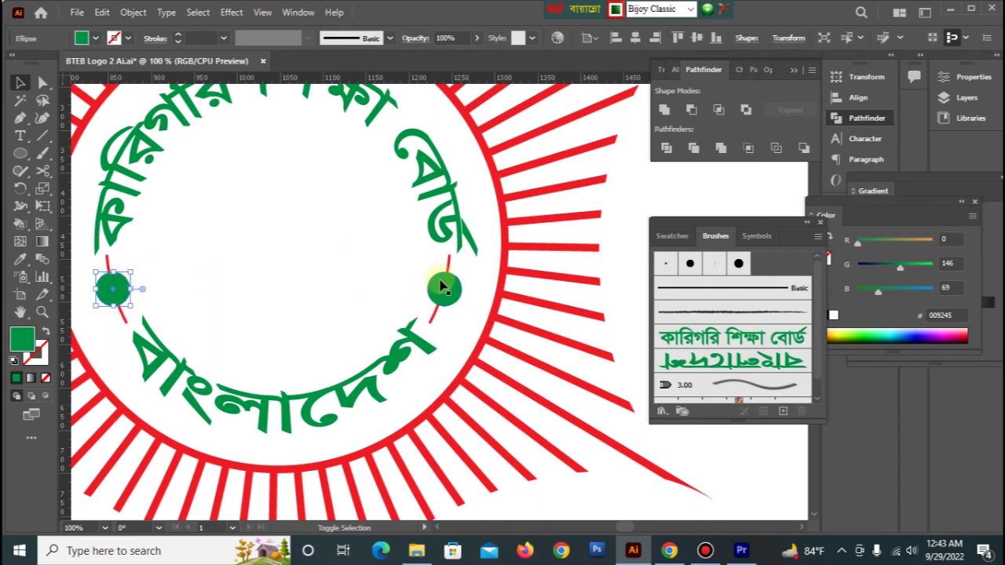
left_click(443, 289, "shift")
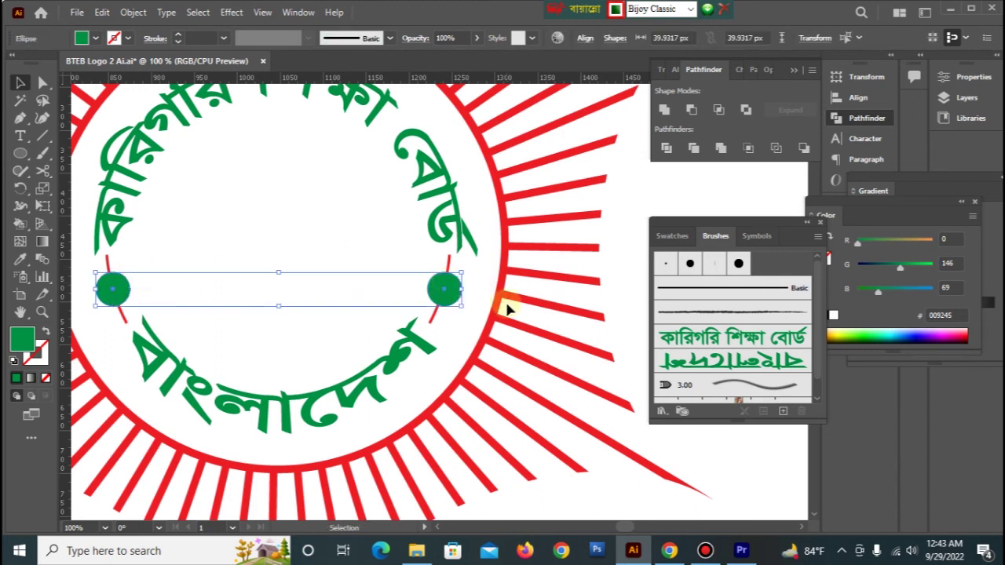
Delete the short red arcs behind the two green dots
left_click(624, 477)
key("ctrl+minus")
key("ctrl+minus")
key("ctrl+minus")
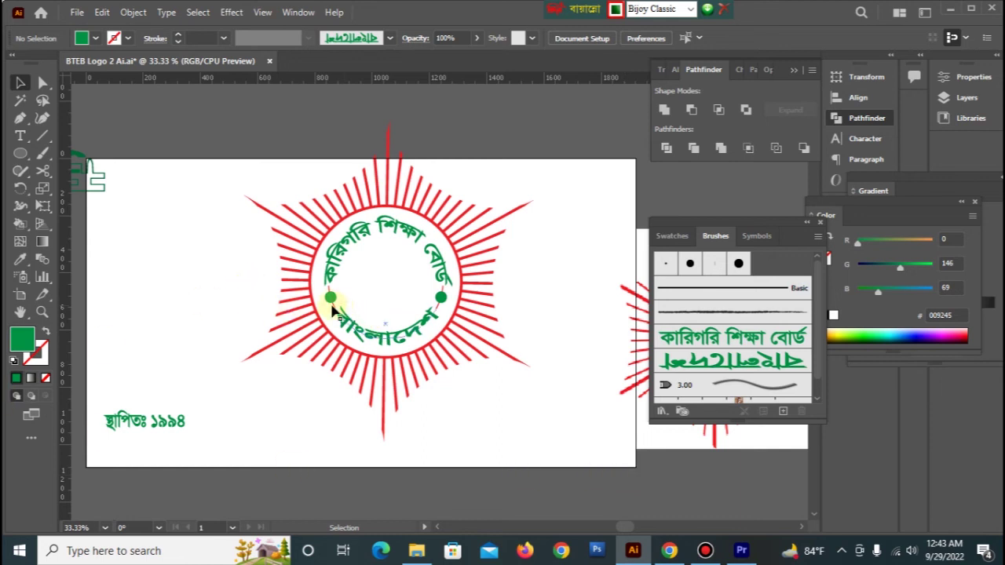
left_click(351, 281)
left_click(318, 294)
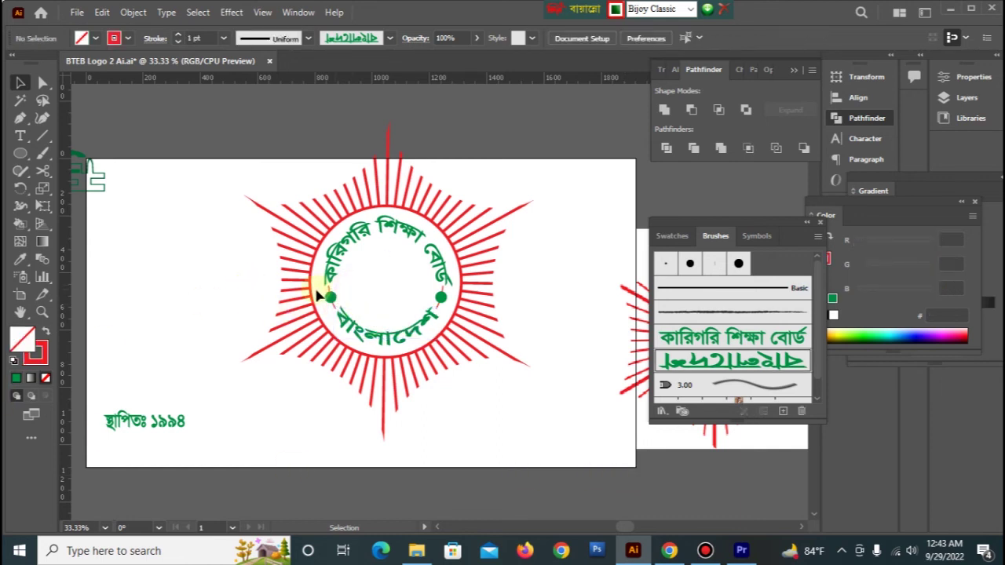
Move the স্থাপিতঃ ১৯৯৪ text into the circle and nudge it until it sits centred between the two green dots
left_click_drag(331, 293, 345, 303)
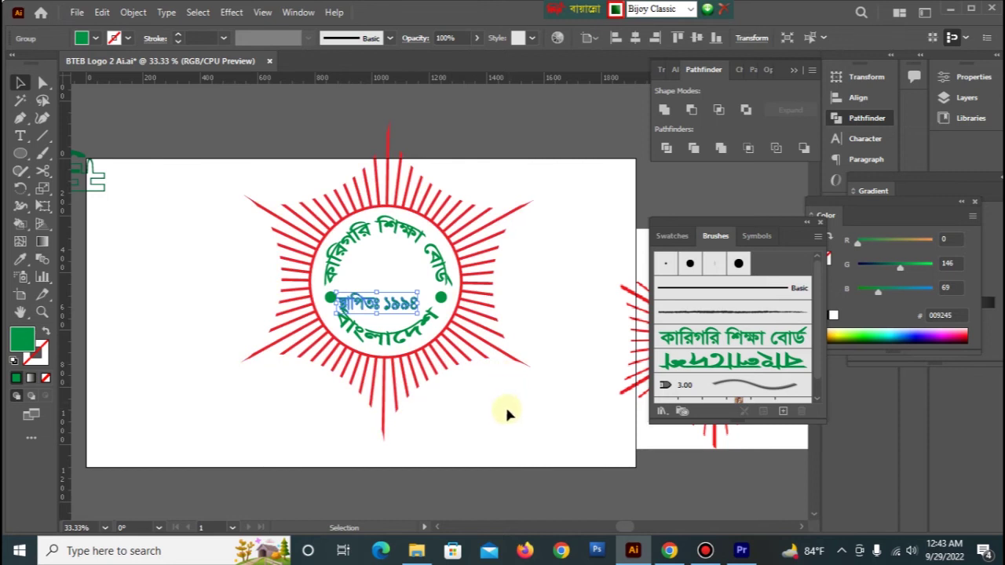
key("Right")
key("Right")
key("Right")
key("Right")
key("Right")
key("Right")
key("Right")
key("Right")
key("Right")
key("Right")
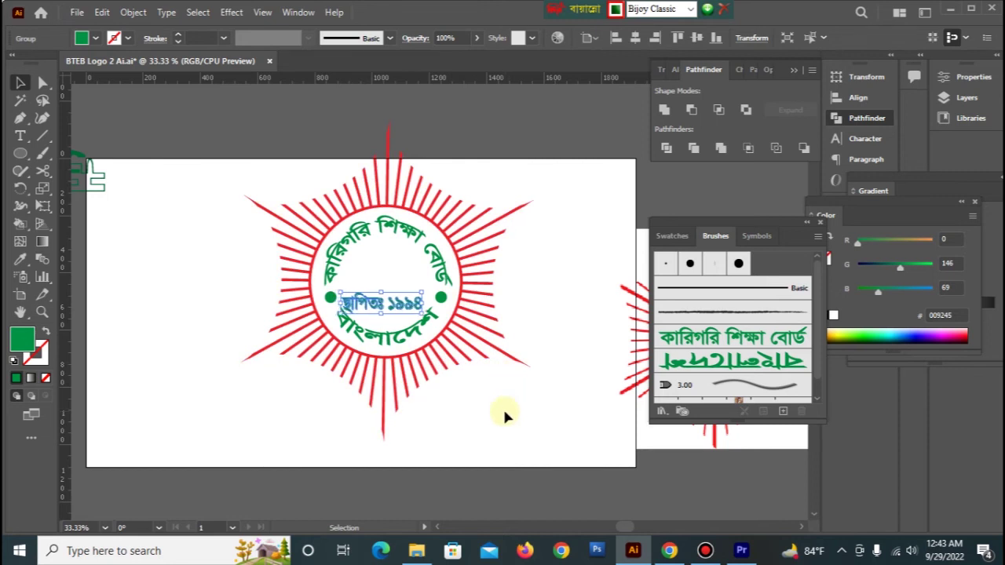
key("Up")
key("Up")
key("Up")
key("Up")
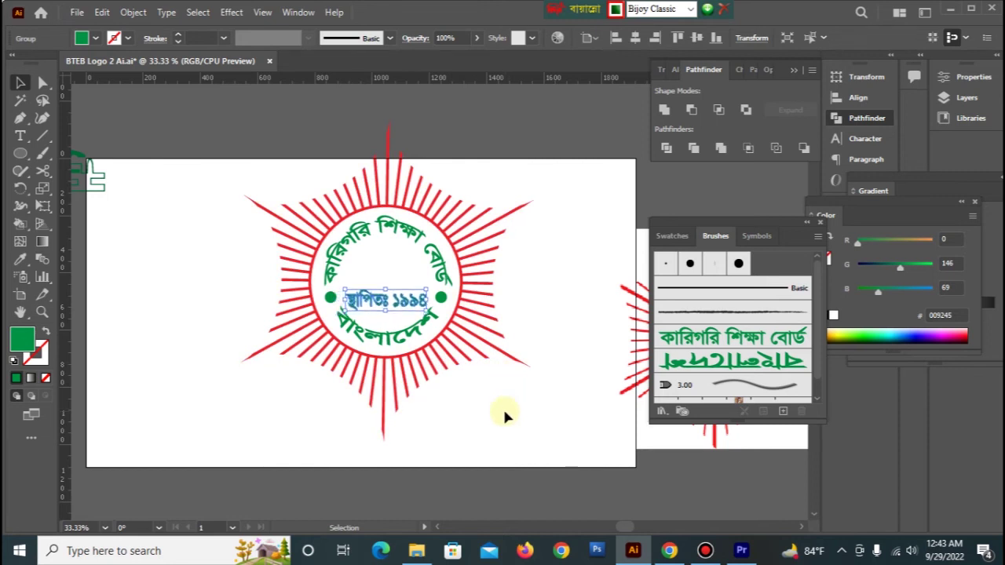
left_click(505, 412)
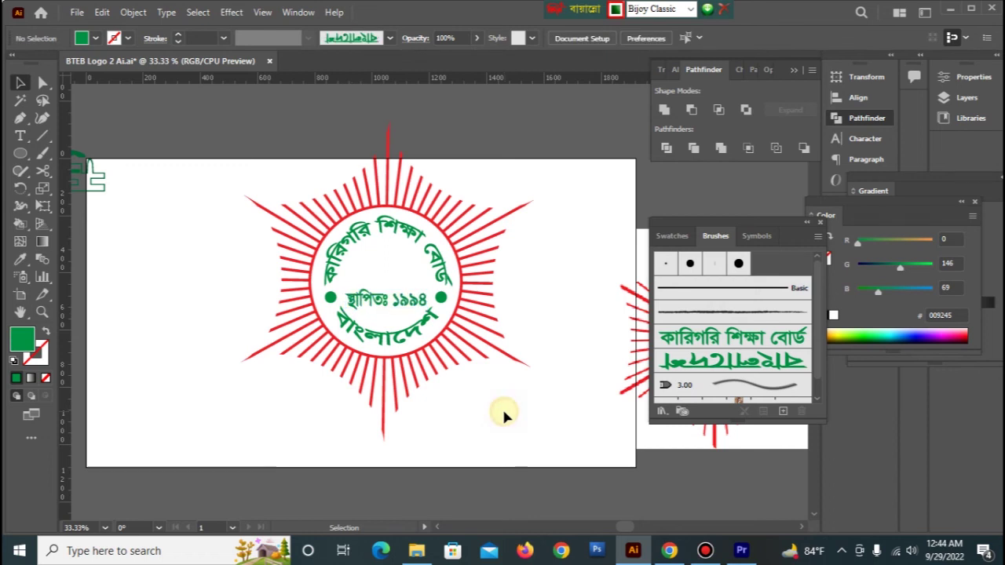
Scale the স্থাপিতঃ ১৯৯৪ text down slightly, keeping it centred between the green dots
left_click(396, 302)
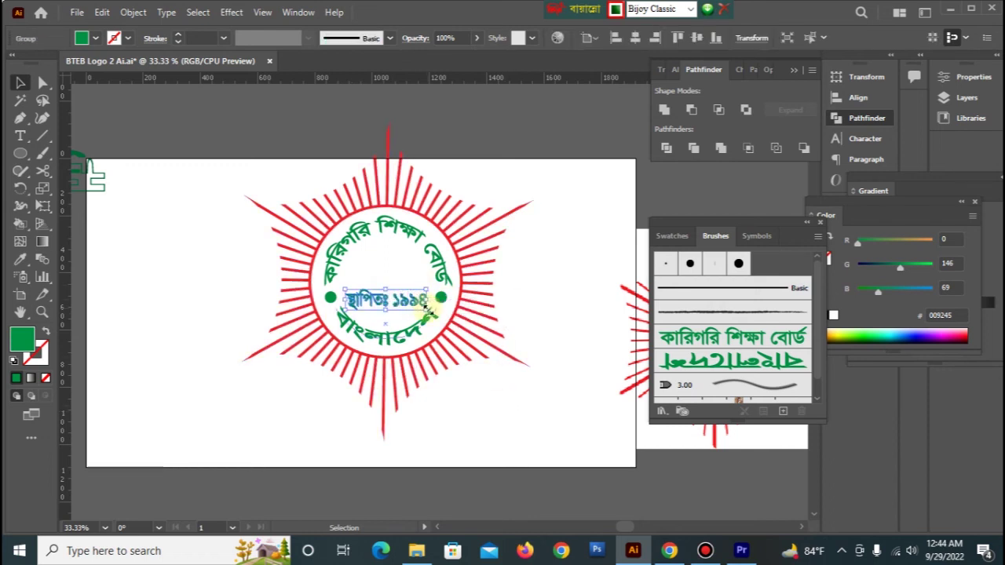
left_click_drag(425, 308, 425, 309)
left_click(471, 375)
Place the factory building artwork inside the circle, above the স্থাপিতঃ ১৯৯৪ text and sized to fit under the curved lettering
left_click_drag(93, 183, 407, 270)
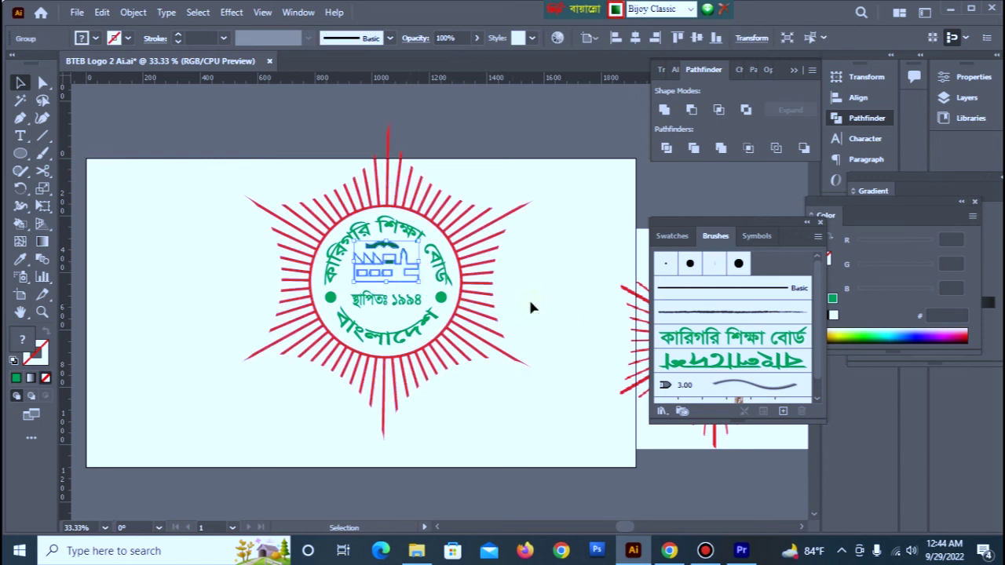
left_click(568, 297)
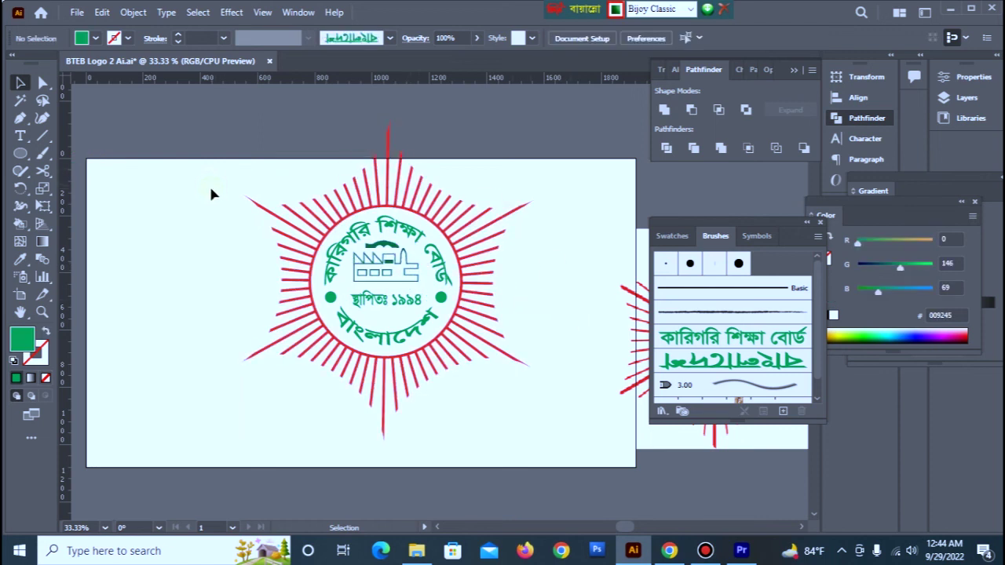
left_click_drag(191, 189, 521, 391)
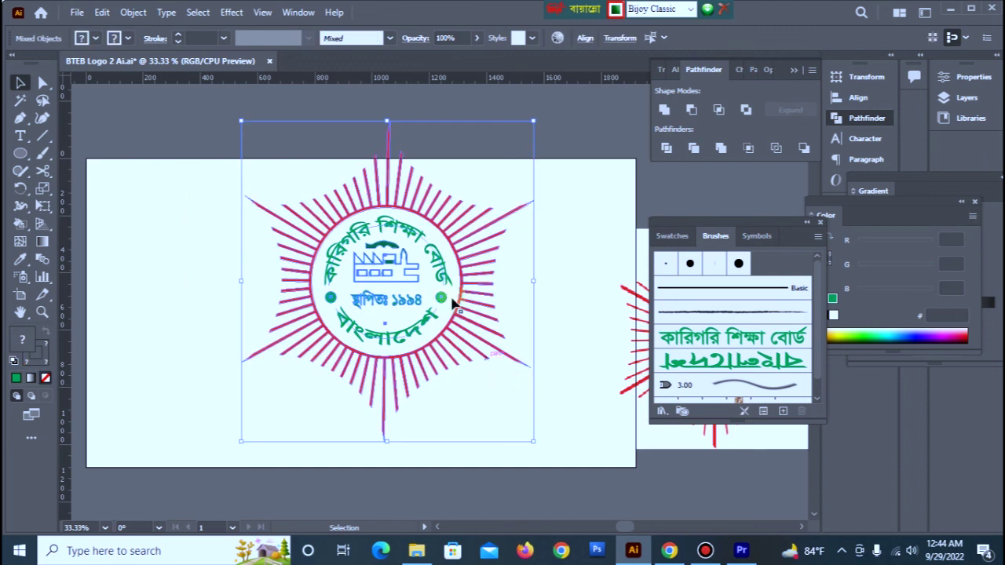
left_click(579, 307)
Group the two green dots with the স্থাপিতঃ ১৯৯৪ text
left_click_drag(330, 305, 375, 307)
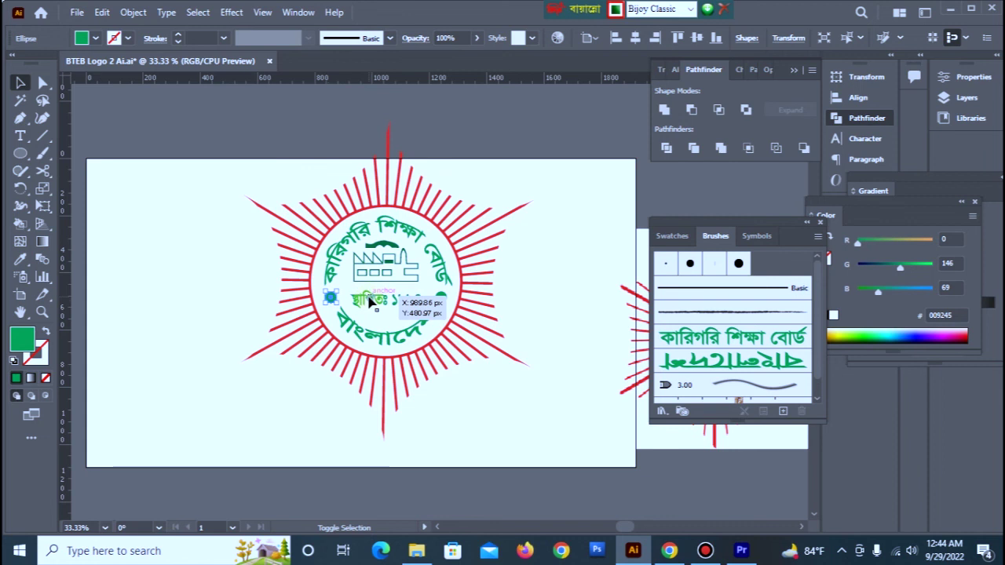
left_click(385, 300, "shift")
left_click(441, 299, "shift")
right_click(434, 306)
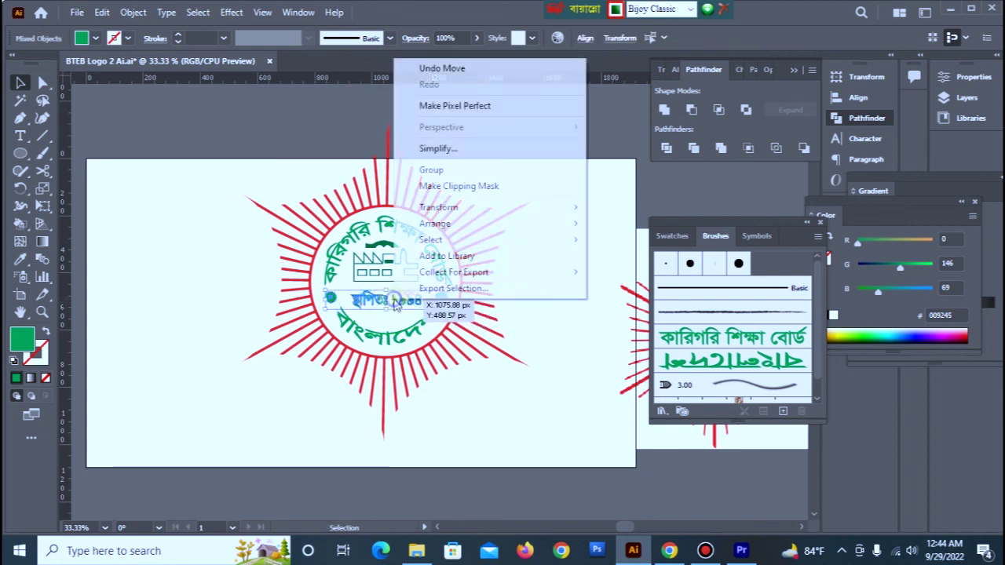
left_click(428, 166)
left_click(530, 362)
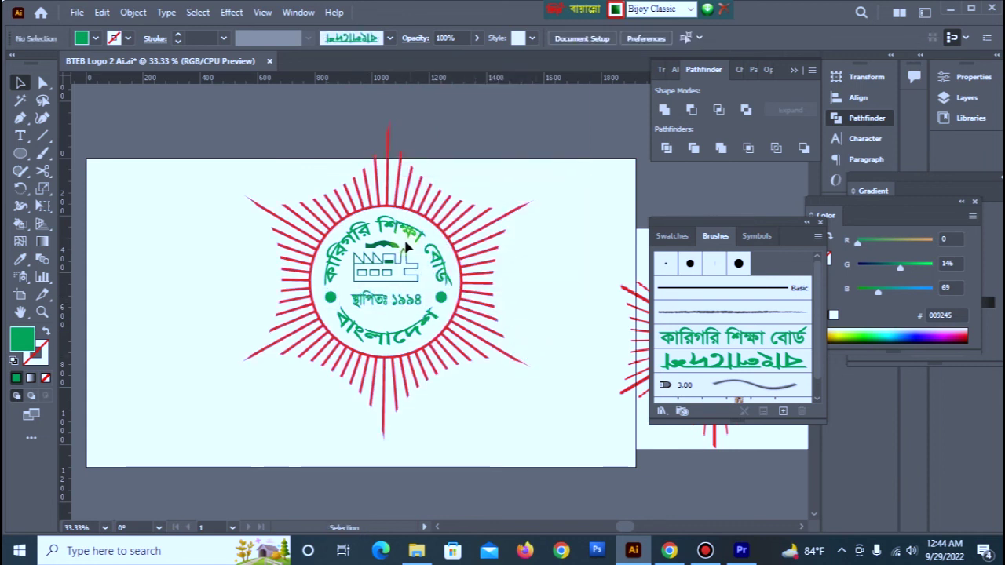
Group both curved texts, the dots-and-year group and the factory artwork into one inner emblem
left_click(393, 229)
left_click(390, 340, "shift")
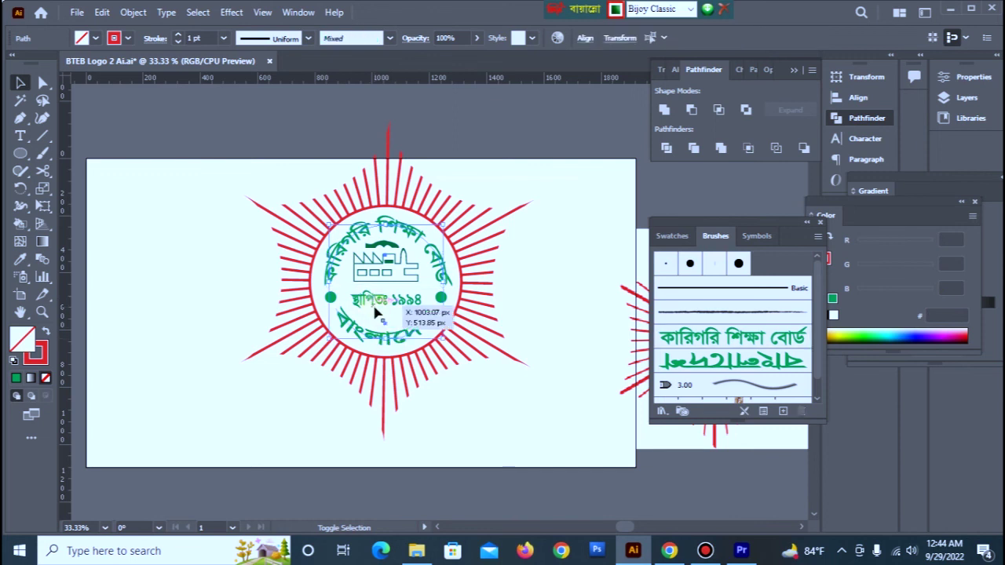
left_click(383, 297, "shift")
left_click(385, 269, "shift")
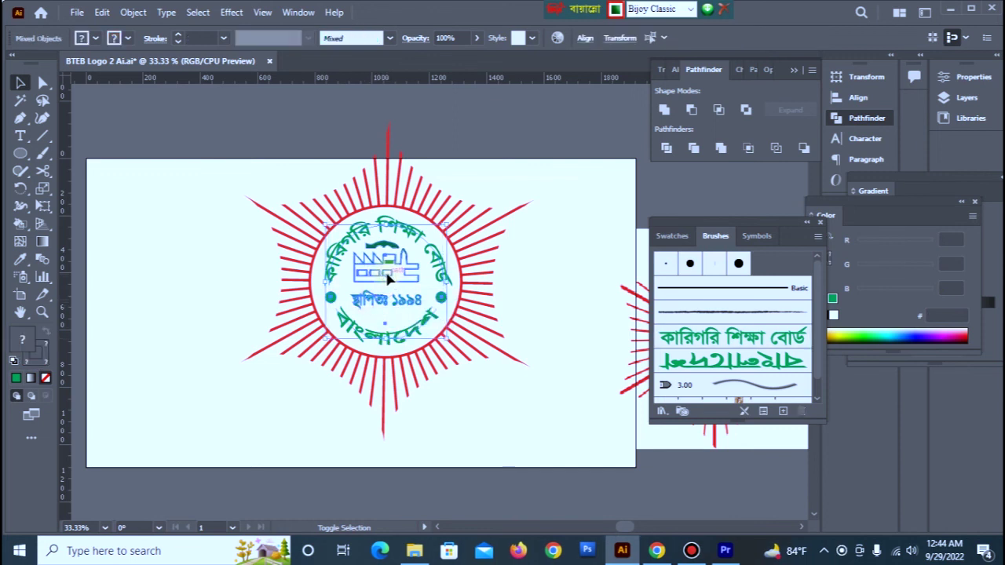
right_click(387, 279)
left_click(425, 385)
left_click(554, 330)
Enlarge the inner emblem group slightly from its centre so it fills more of the red circle
left_click(415, 334)
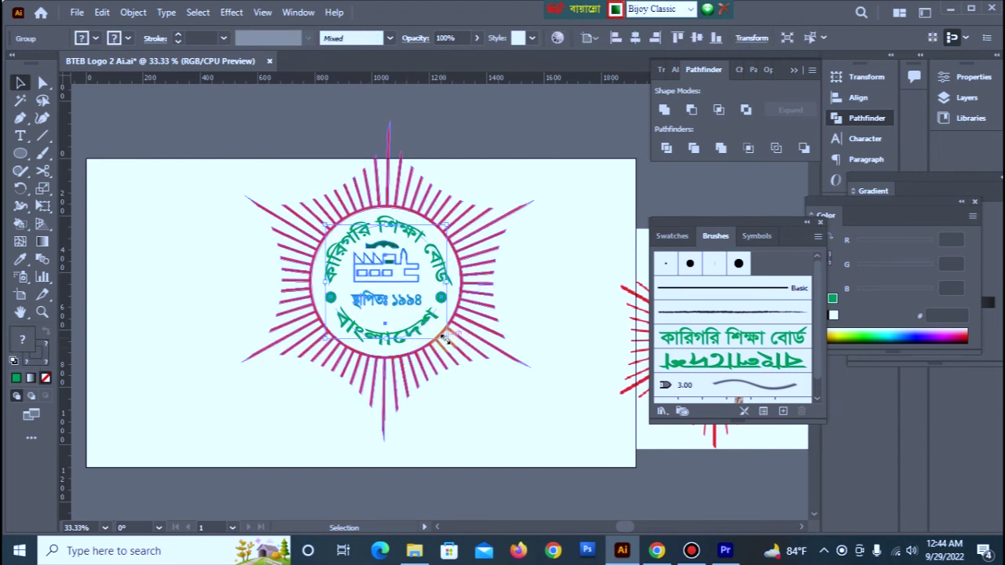
mouse_move(445, 337)
left_mouse_down()
mouse_move(449, 411)
mouse_move(507, 317)
mouse_move(442, 341)
mouse_move(448, 347)
mouse_move(439, 341)
left_mouse_up()
left_click(541, 313)
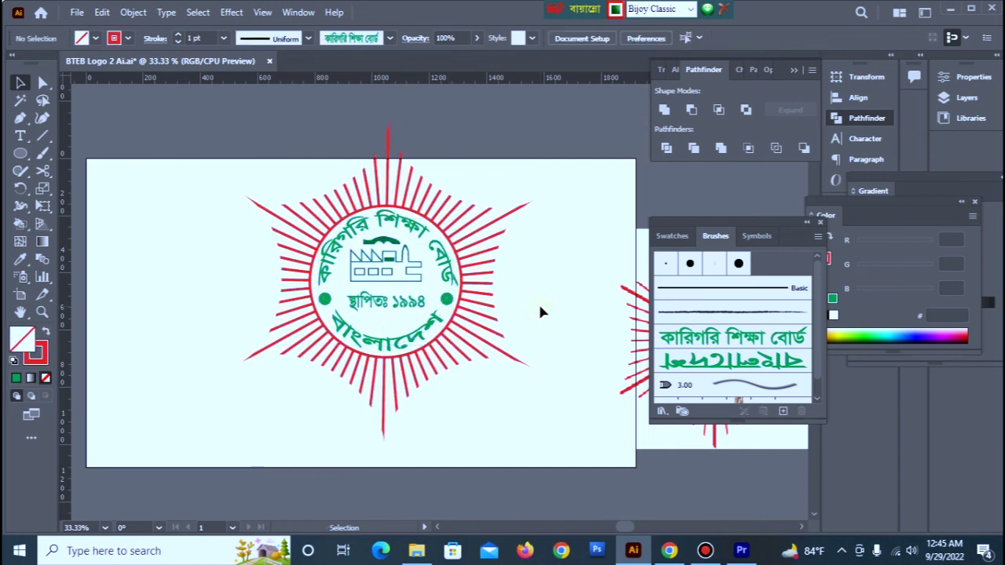
Delete the reference logo image beside the artboard
left_click(638, 299)
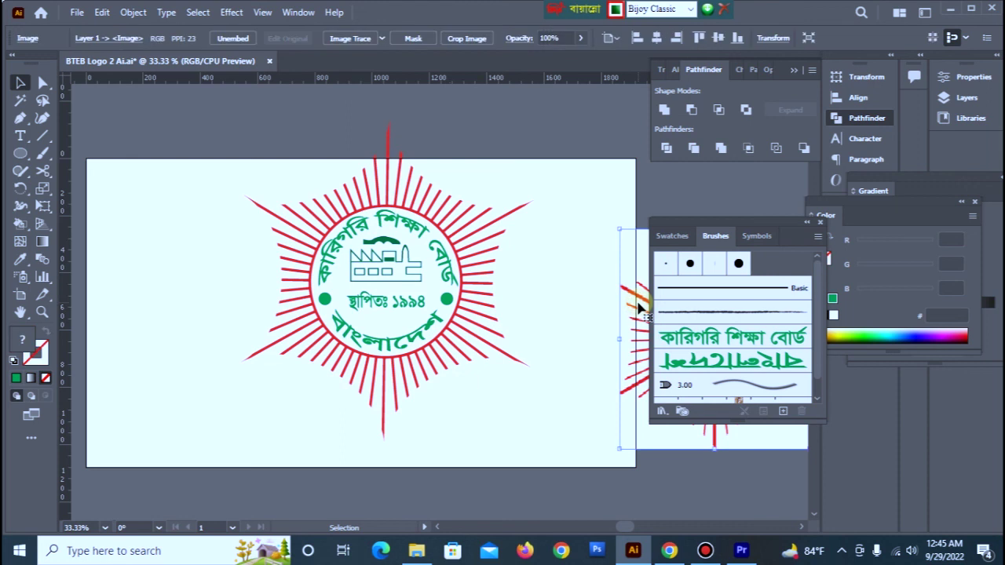
key("Delete")
key("ctrl+equal")
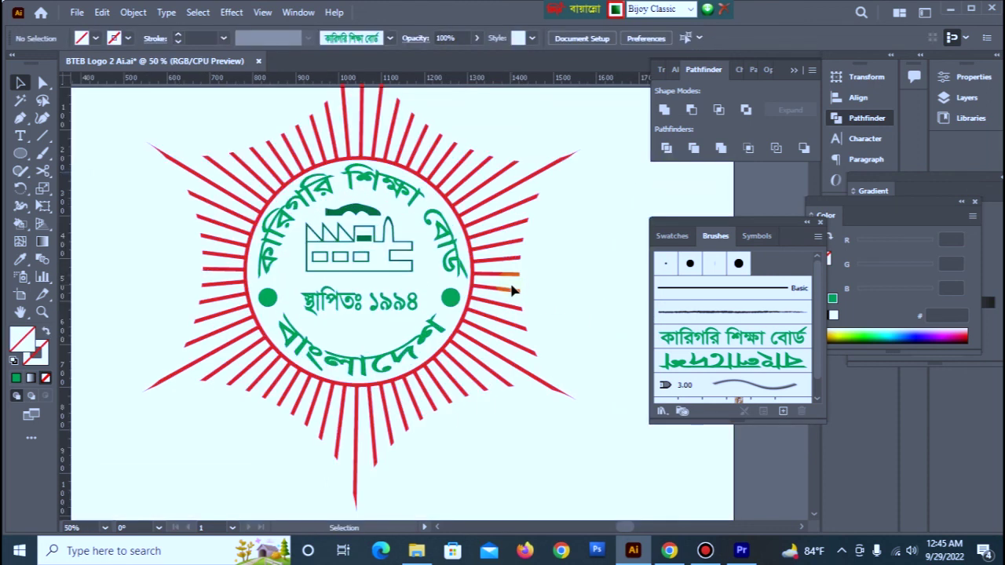
key("ctrl+minus")
key("ctrl+minus")
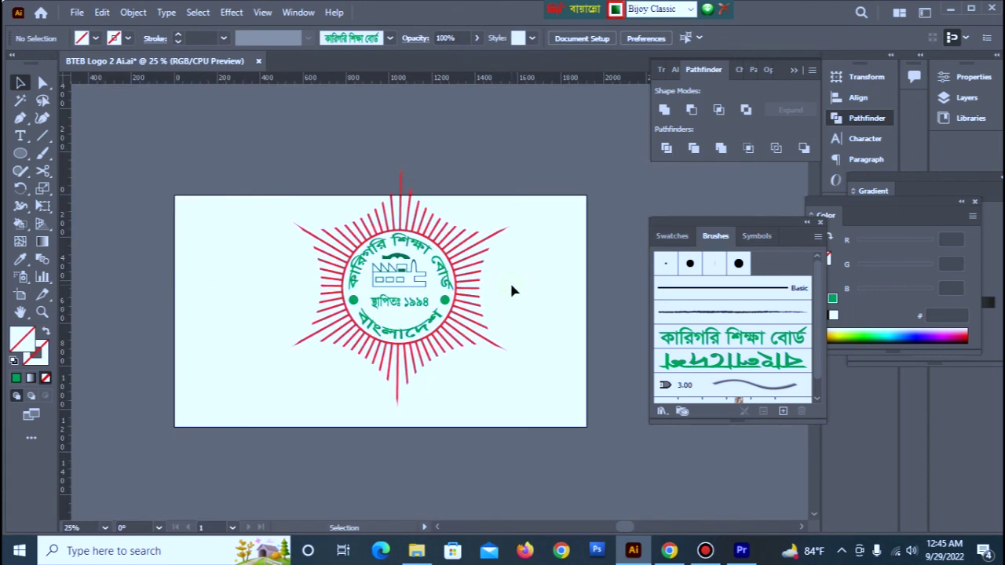
key("ctrl+equal")
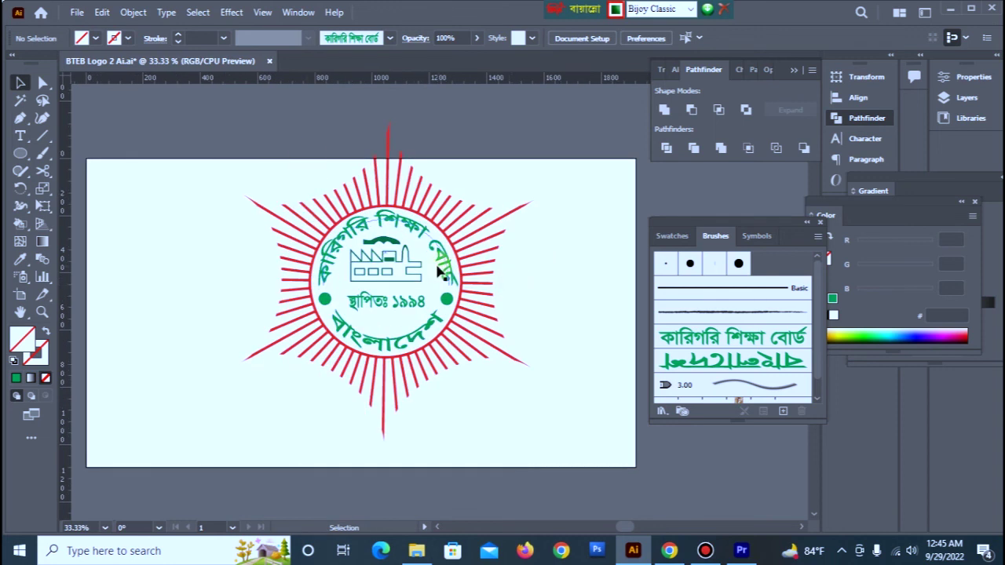
Group the red sunburst and the inner emblem into a single logo object
left_click(352, 311)
left_click_drag(222, 197, 550, 380)
right_click(407, 276)
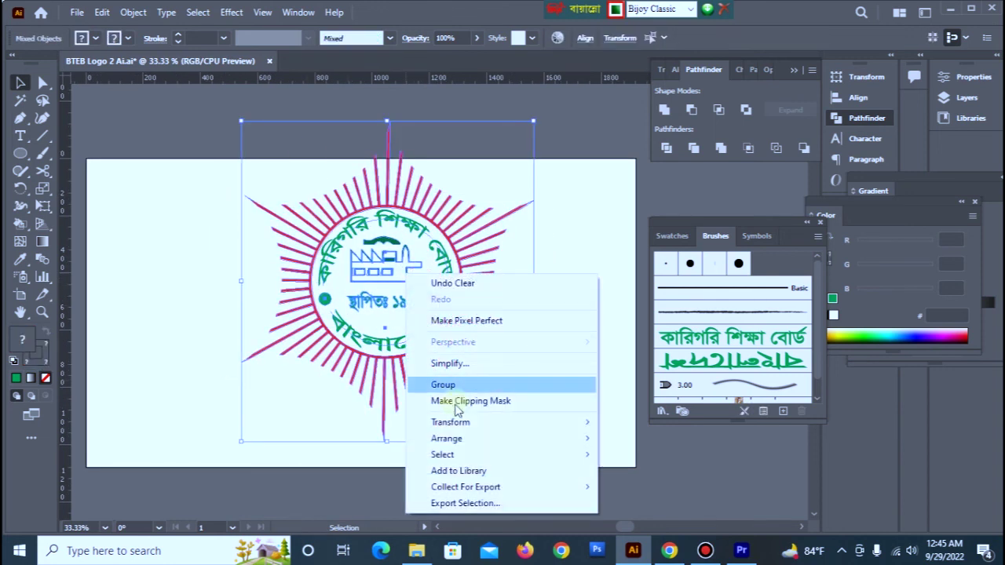
left_click(442, 385)
Scale the grouped logo down proportionally and move it so that it lies entirely within the artboard
left_click_drag(535, 446, 512, 420)
left_click(538, 314)
left_click_drag(433, 233, 396, 249)
left_click(520, 285)
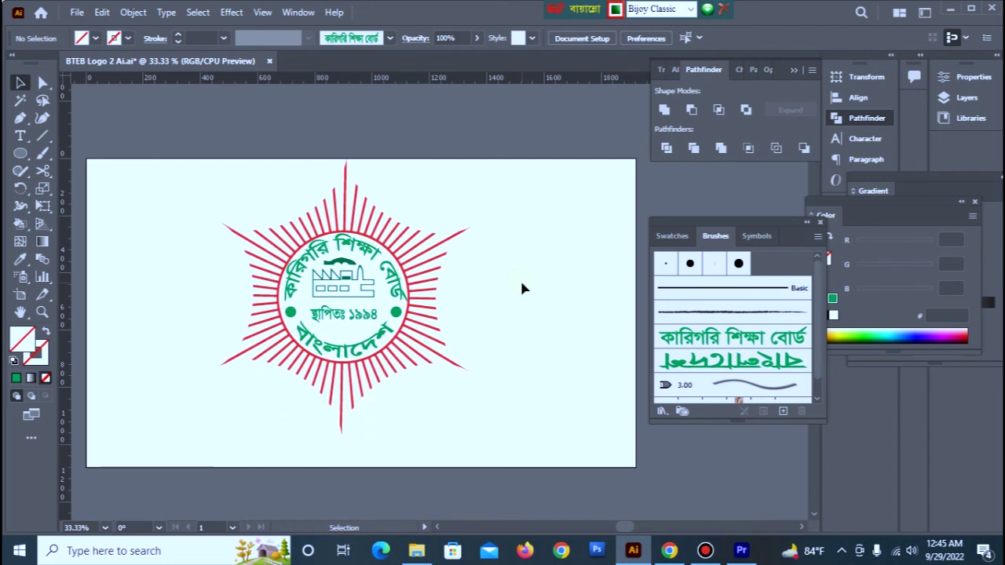